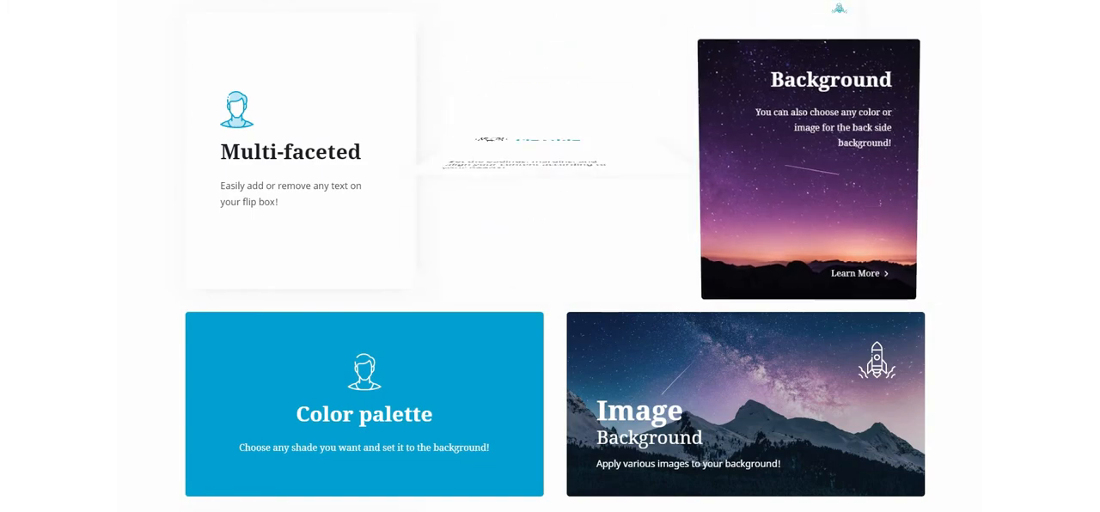
Examine the front and back sides of the animated box examples down the demo page.
{"action": "mouse_move", "coordinate": [593, 206]}
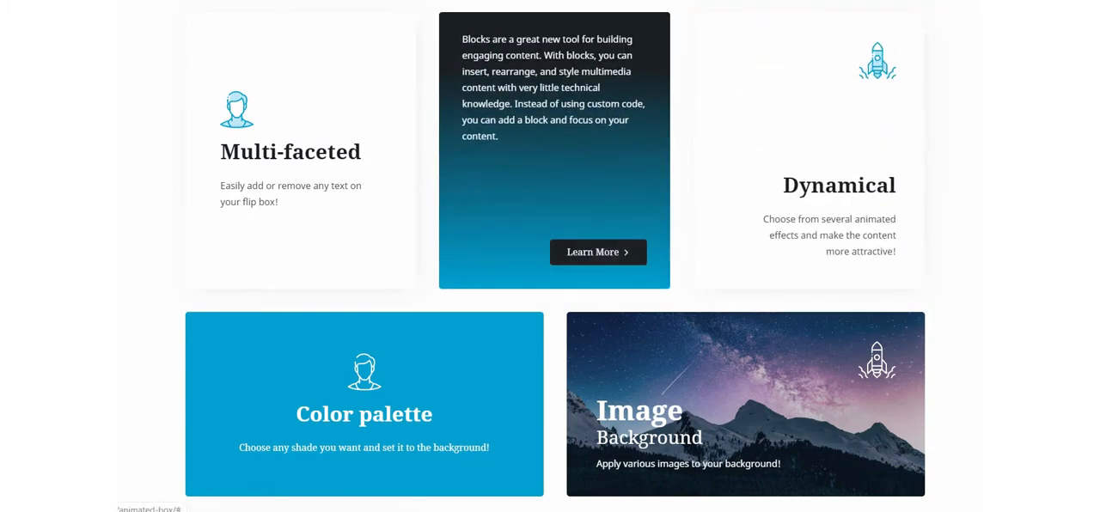
{"action": "mouse_move", "coordinate": [257, 204]}
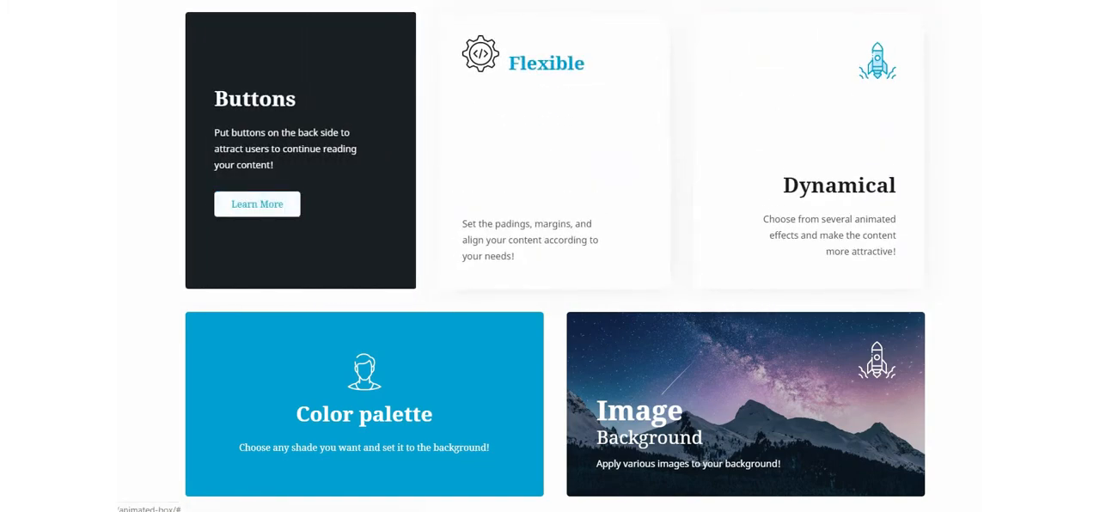
{"action": "mouse_move", "coordinate": [343, 403]}
{"action": "mouse_move", "coordinate": [688, 408]}
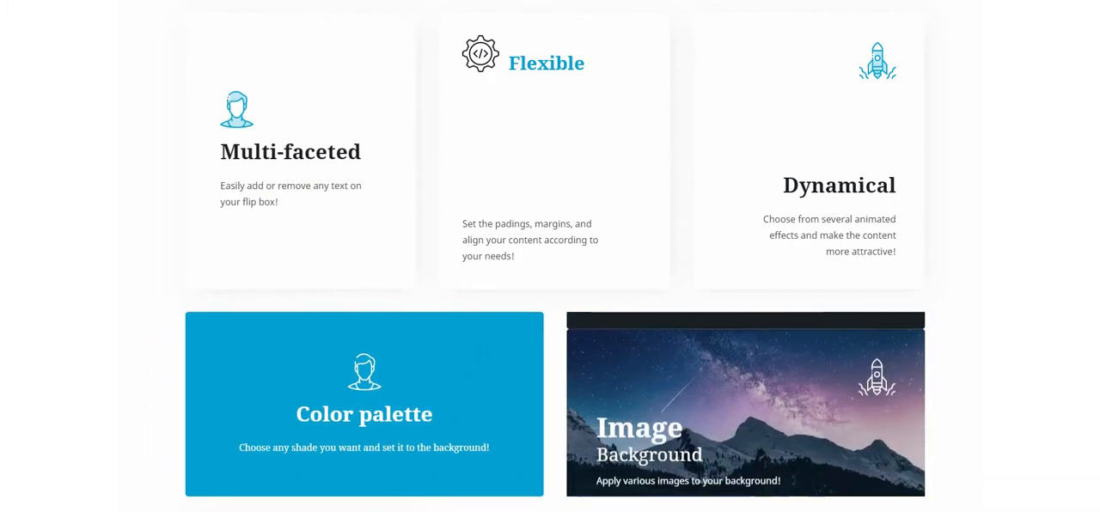
{"action": "scroll", "coordinate": [550, 257], "scroll_direction": "down", "scroll_amount": 1}
{"action": "scroll", "coordinate": [890, 408], "scroll_direction": "down", "scroll_amount": 4}
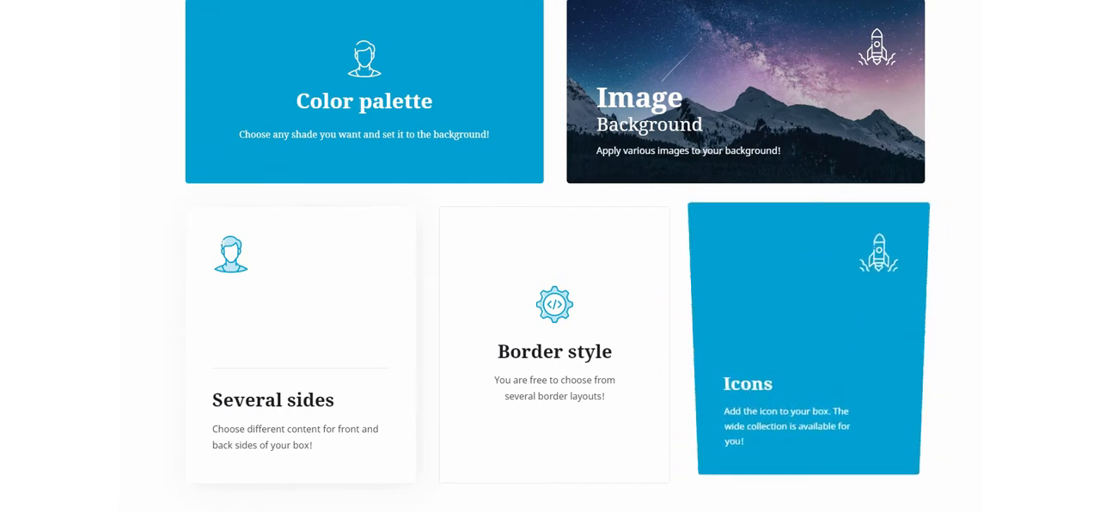
{"action": "mouse_move", "coordinate": [556, 345]}
{"action": "mouse_move", "coordinate": [288, 421]}
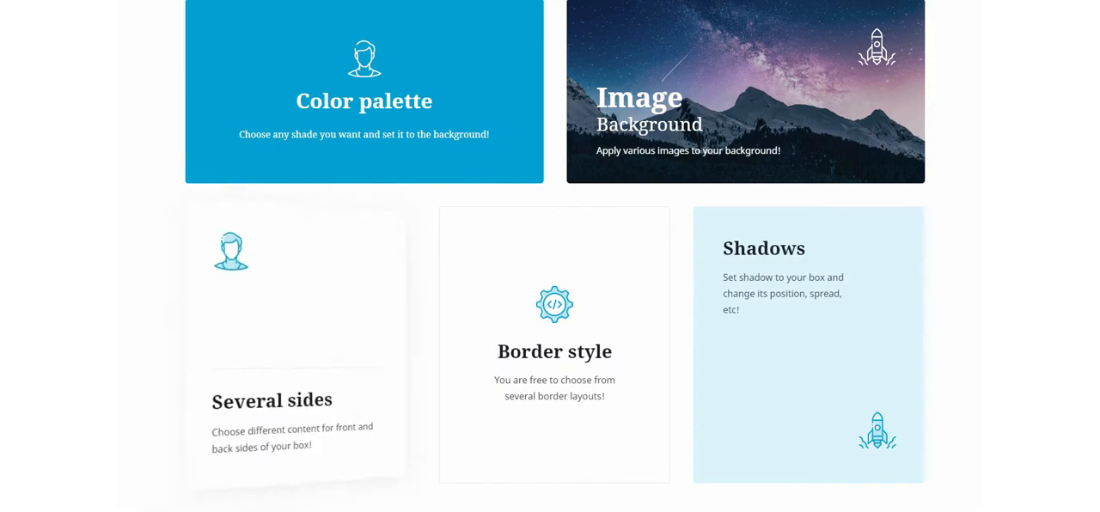
{"action": "scroll", "coordinate": [550, 258], "scroll_direction": "down", "scroll_amount": 5}
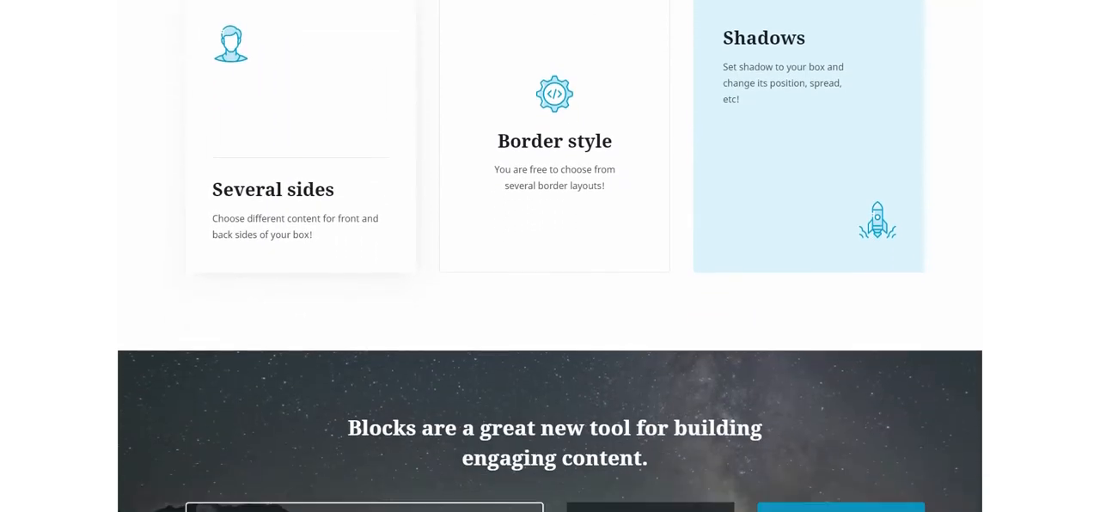
{"action": "scroll", "coordinate": [550, 258], "scroll_direction": "down", "scroll_amount": 1}
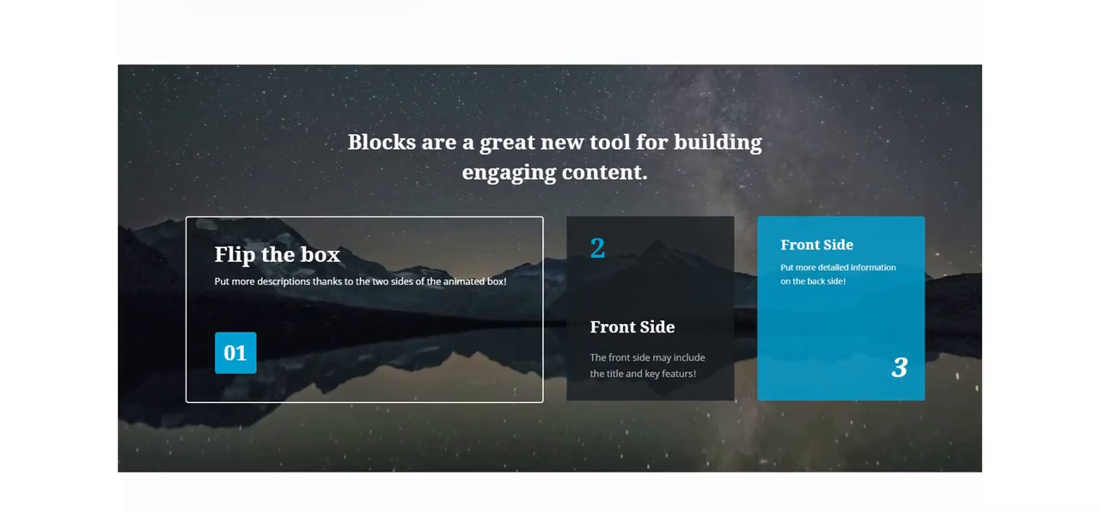
{"action": "mouse_move", "coordinate": [841, 319]}
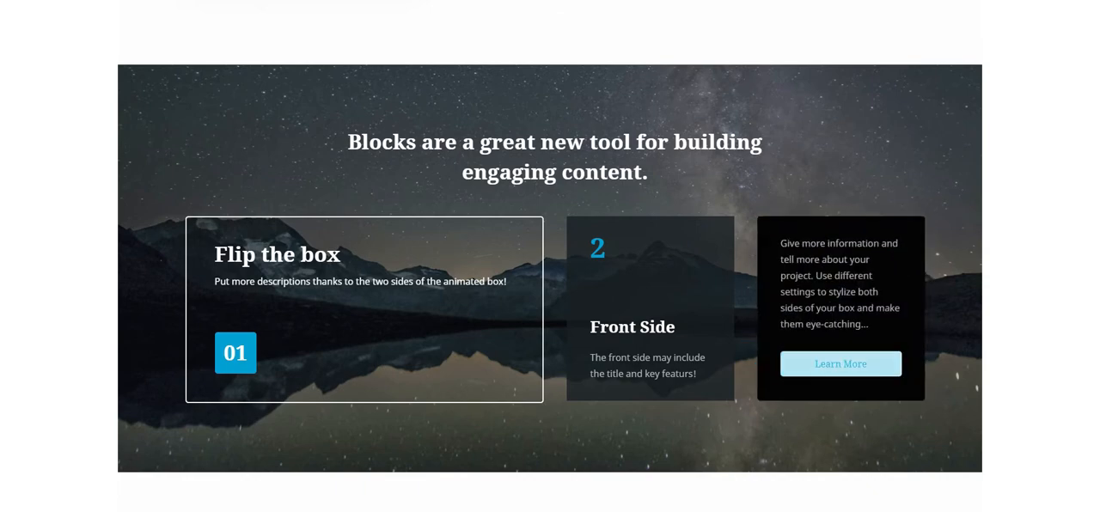
{"action": "mouse_move", "coordinate": [666, 365]}
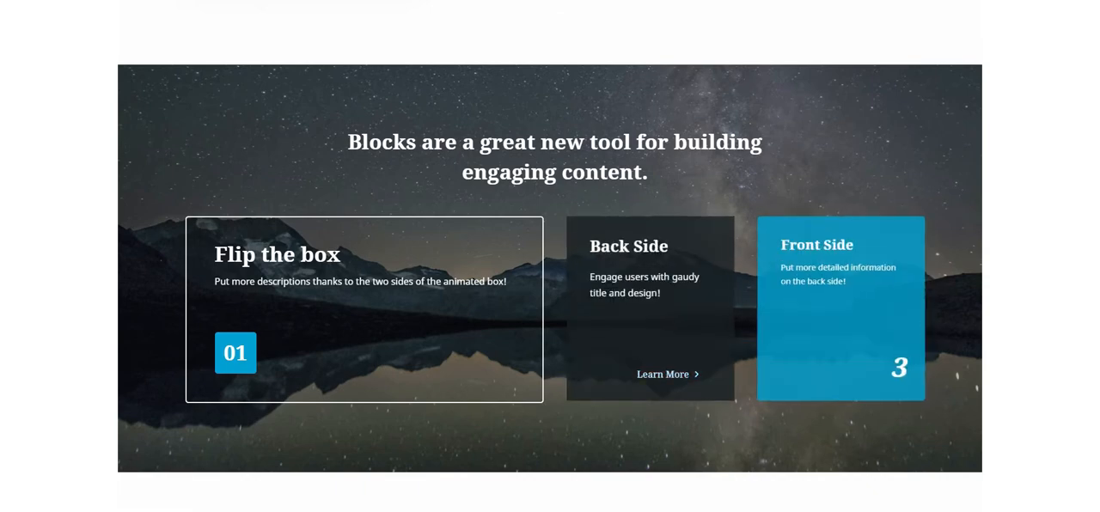
{"action": "mouse_move", "coordinate": [470, 359]}
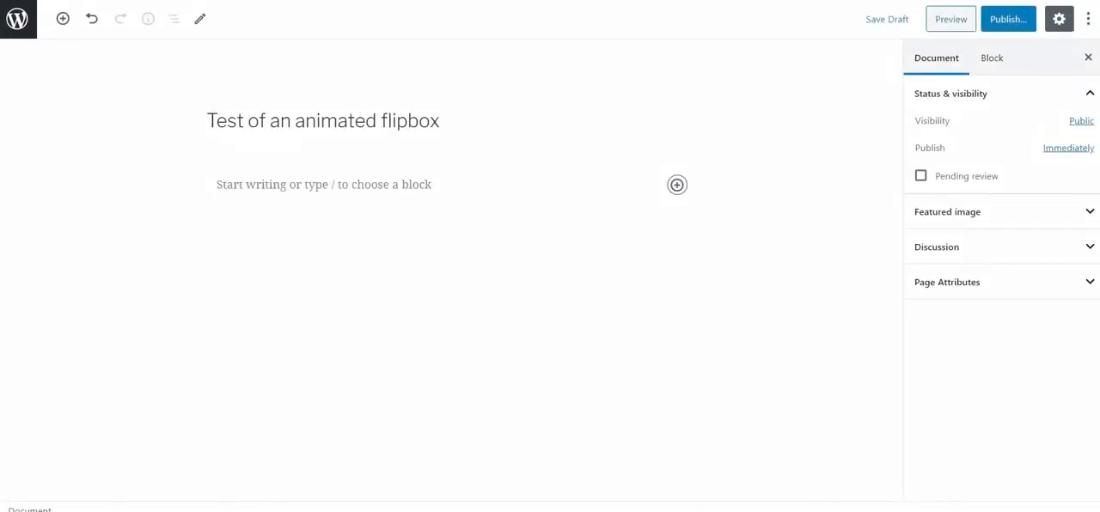
Insert an Animated Box block from the ZeGuten collection below the page title.
{"action": "left_click", "coordinate": [677, 184]}
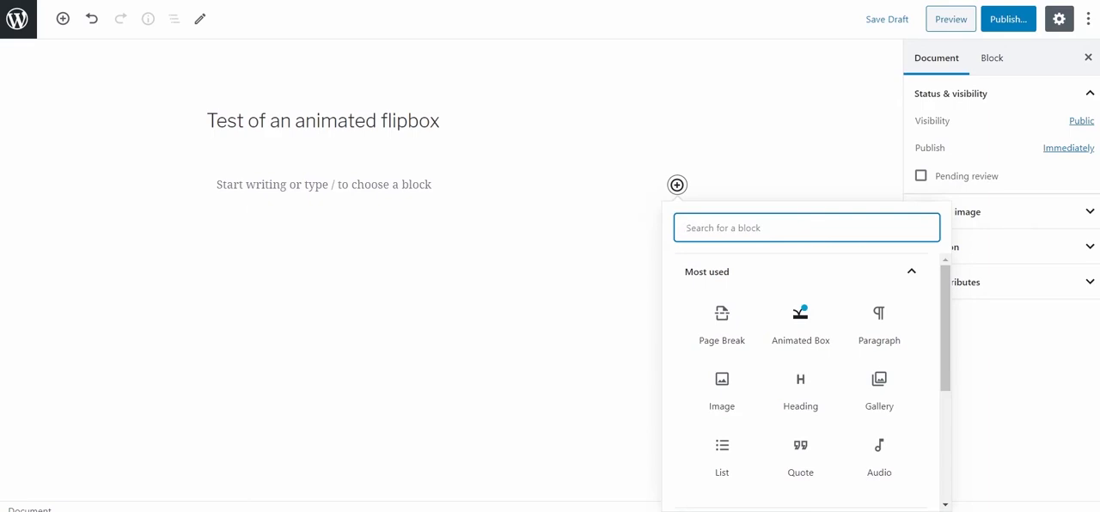
{"action": "scroll", "coordinate": [800, 430], "scroll_direction": "down", "scroll_amount": 5}
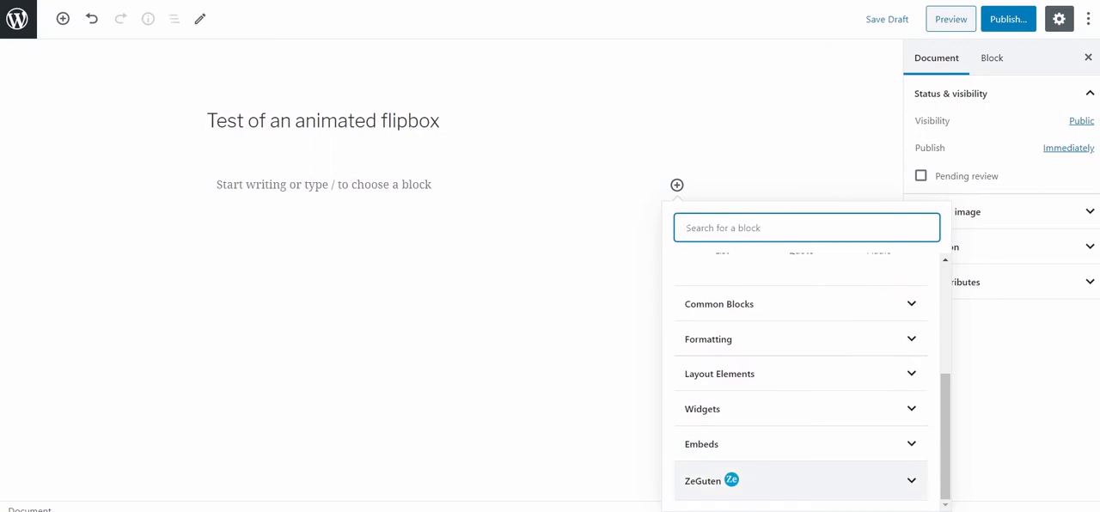
{"action": "left_click", "coordinate": [722, 480]}
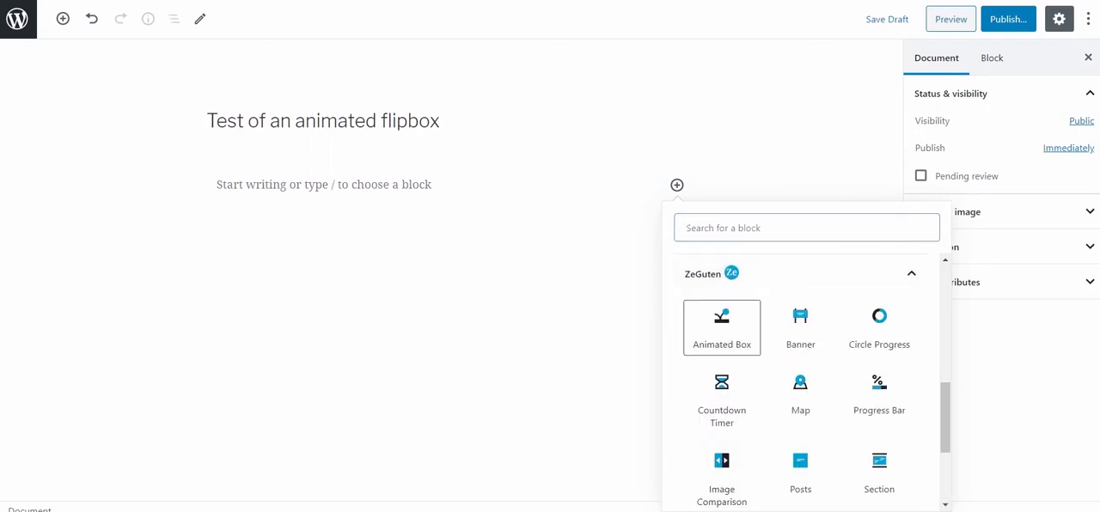
{"action": "left_click", "coordinate": [722, 327]}
Replace the box's front-side lines with "Empower Your Flip Box", "with outstanding animations" and "create unique designs easily".
{"action": "double_click", "coordinate": [213, 184]}
{"action": "type", "text": "Empower Your Flip Box"}
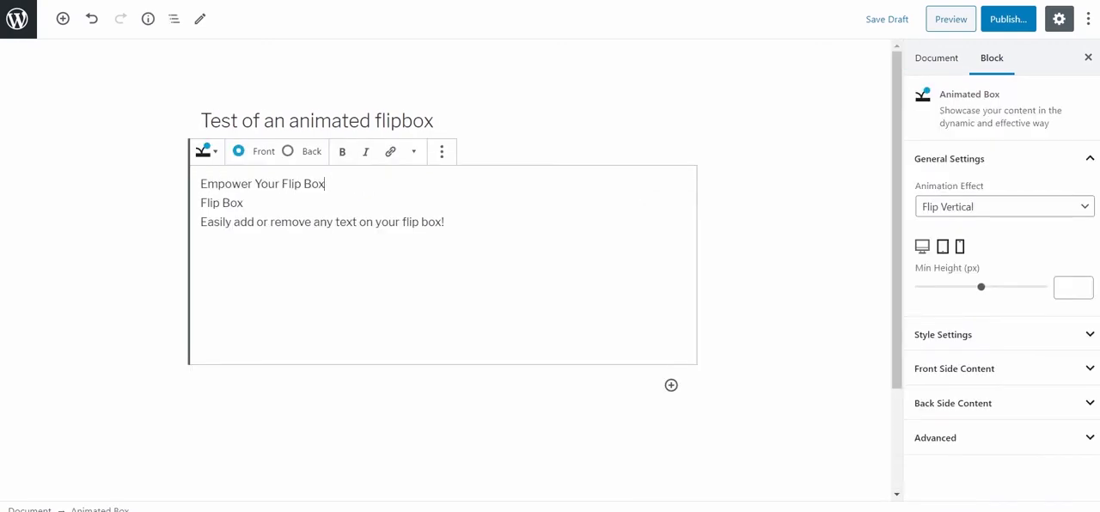
{"action": "triple_click", "coordinate": [232, 202]}
{"action": "type", "text": "with outstanding animations"}
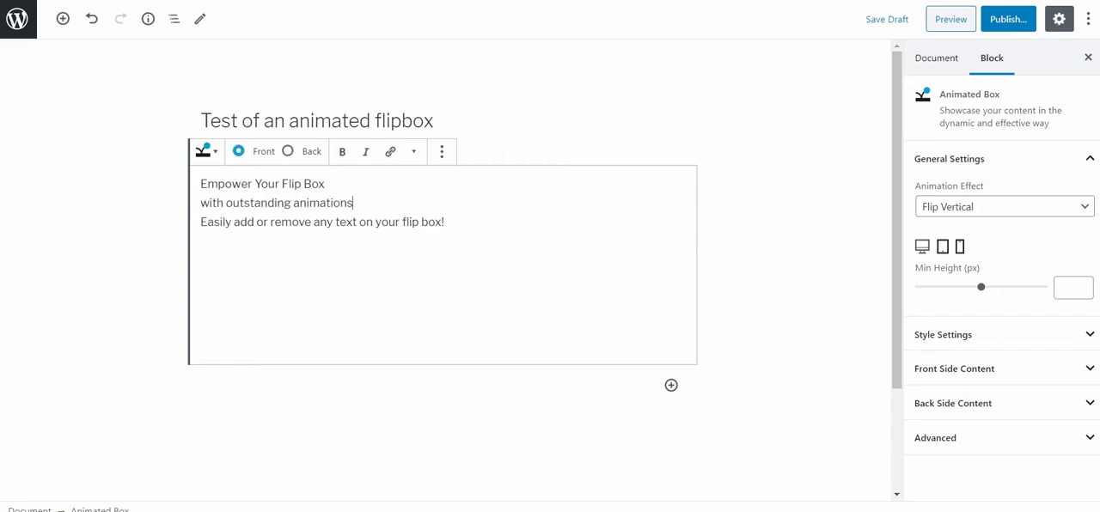
{"action": "triple_click", "coordinate": [233, 222]}
{"action": "type", "text": "create unique designs easily"}
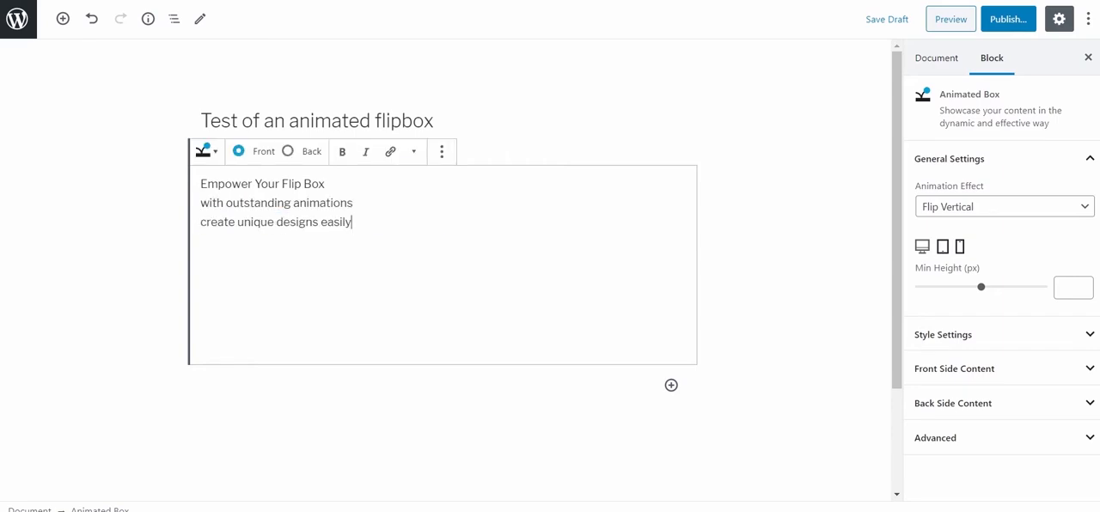
Replace the back side's title, subtitle and description with "Explore the Power of Links", "and versatile stylization" and "without a line of code".
{"action": "left_click", "coordinate": [288, 151]}
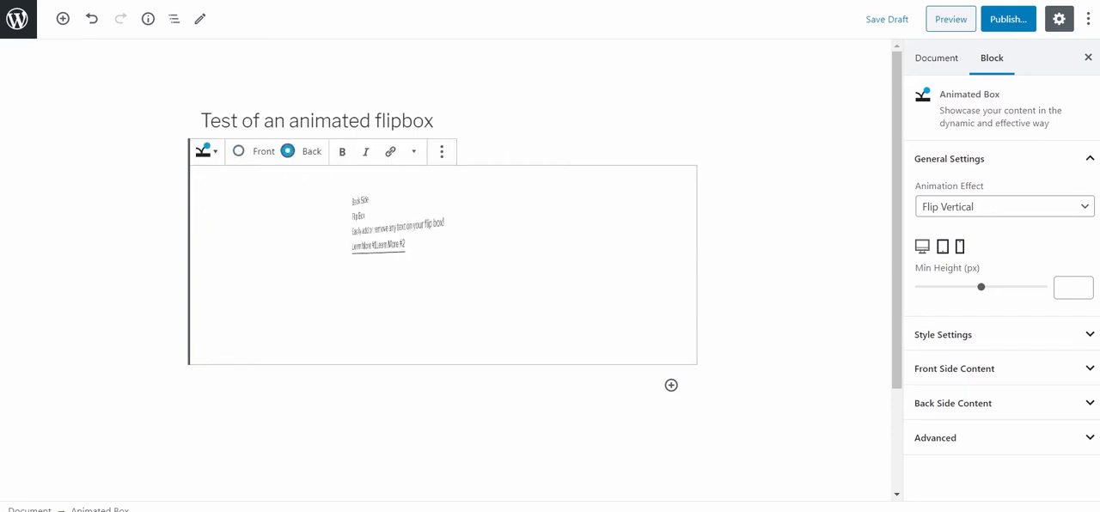
{"action": "left_click", "coordinate": [255, 184]}
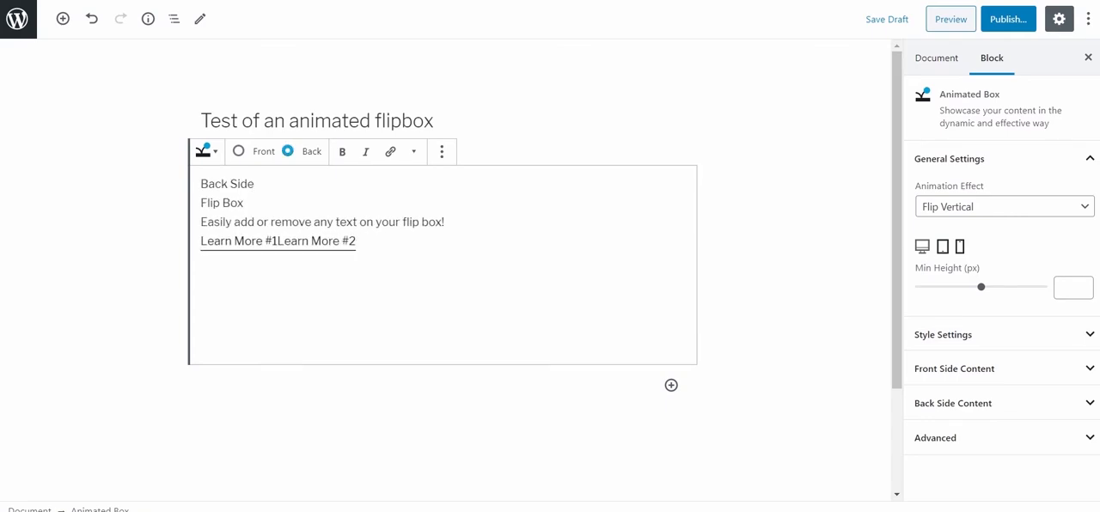
{"action": "left_click_drag", "start_coordinate": [254, 184], "coordinate": [201, 203]}
{"action": "type", "text": "Explore the Power of Links"}
{"action": "type", "text": "and versatile stylization"}
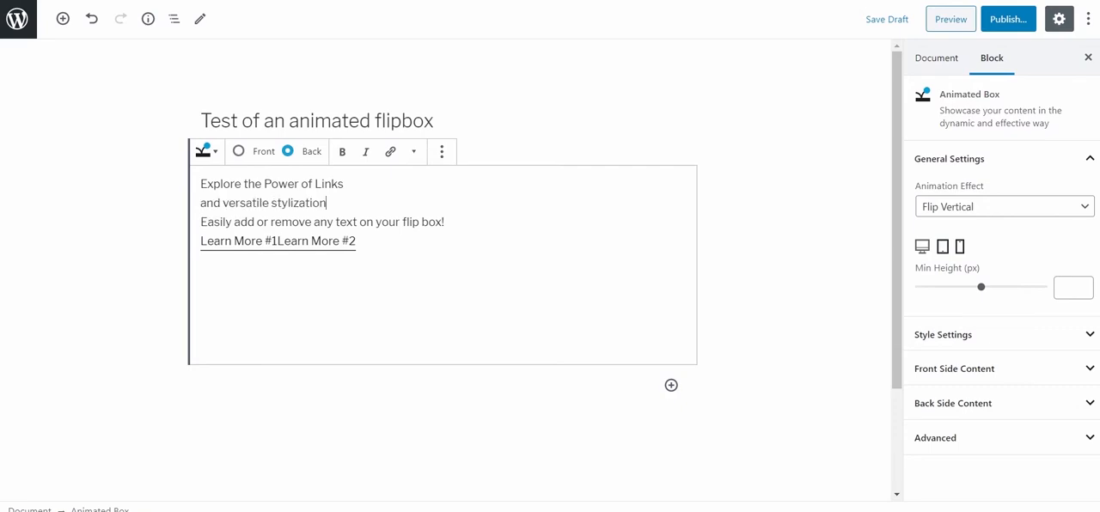
{"action": "left_click_drag", "start_coordinate": [445, 222], "coordinate": [200, 221]}
{"action": "type", "text": "without a line of code"}
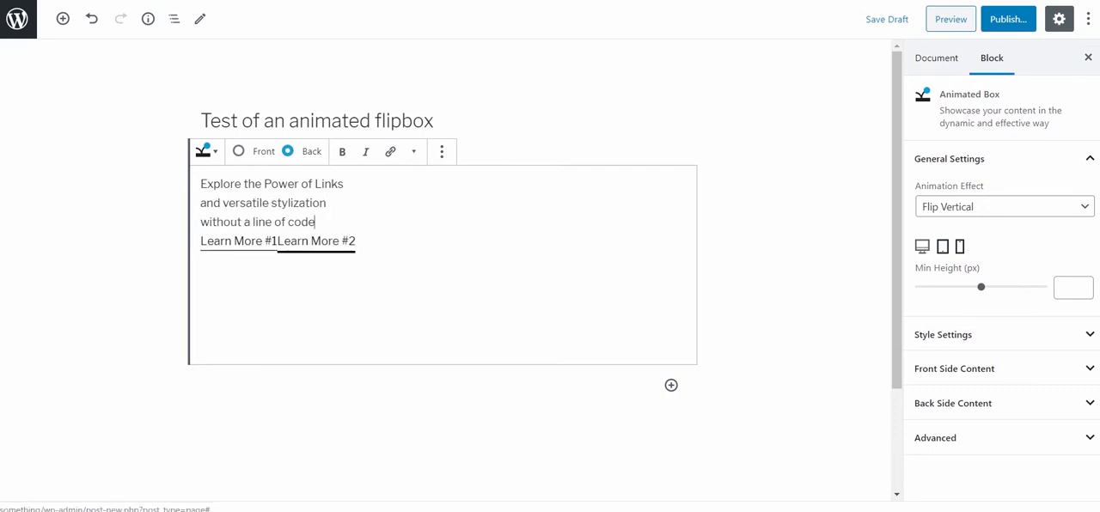
Try the Flip Horizontal, Fall Up, Fall Right, Slide Down, Slide Right and Flip Vertical 3D animation effects on the box.
{"action": "left_click", "coordinate": [1004, 206]}
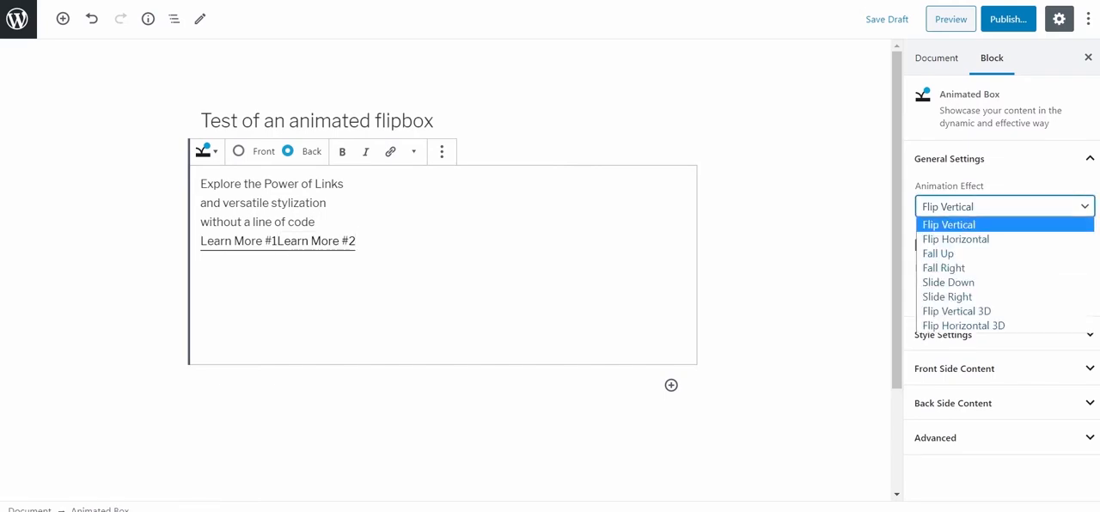
{"action": "left_click", "coordinate": [980, 239]}
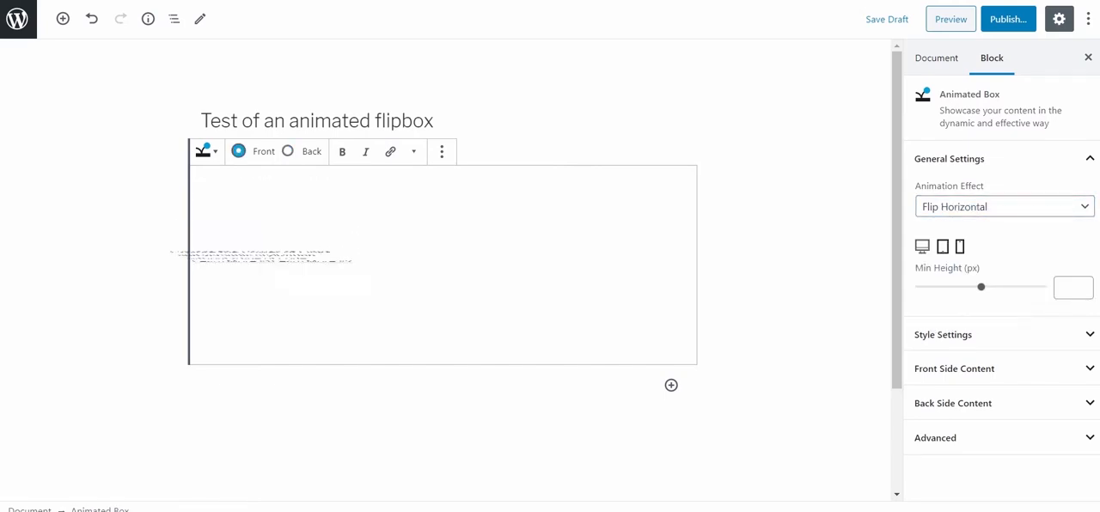
{"action": "left_click", "coordinate": [1003, 206]}
{"action": "left_click", "coordinate": [980, 255]}
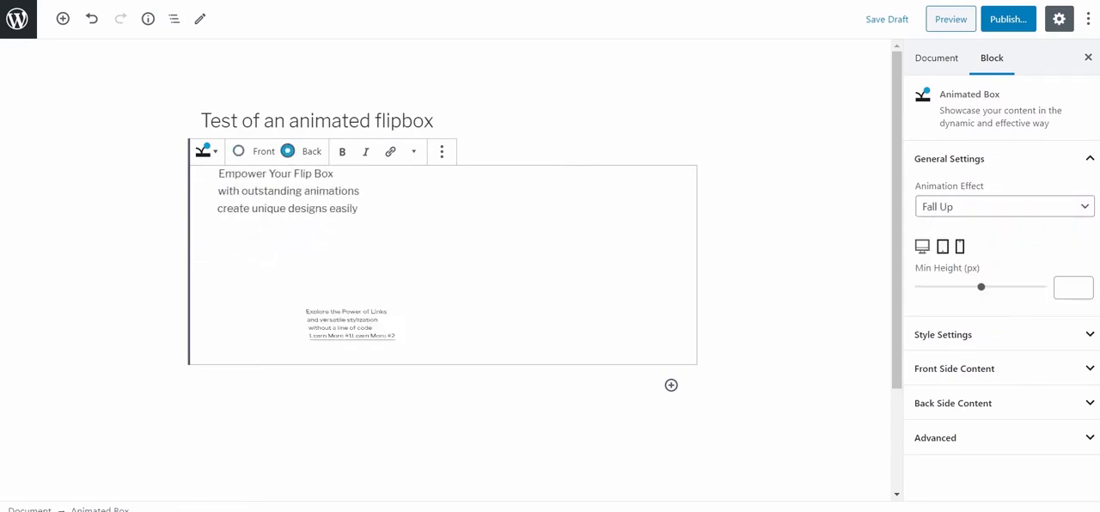
{"action": "left_click", "coordinate": [1004, 206]}
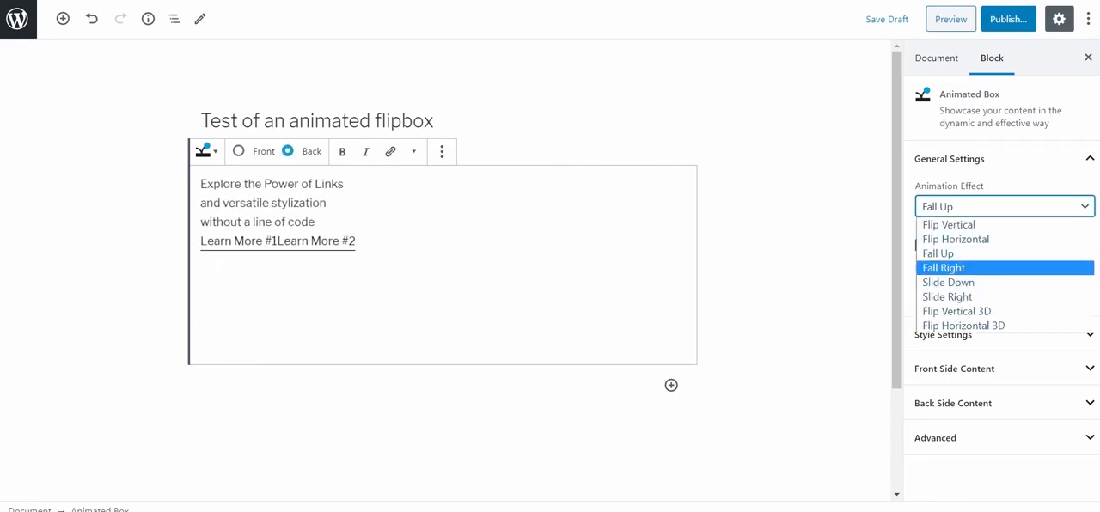
{"action": "left_click", "coordinate": [980, 270]}
{"action": "left_click", "coordinate": [1004, 206]}
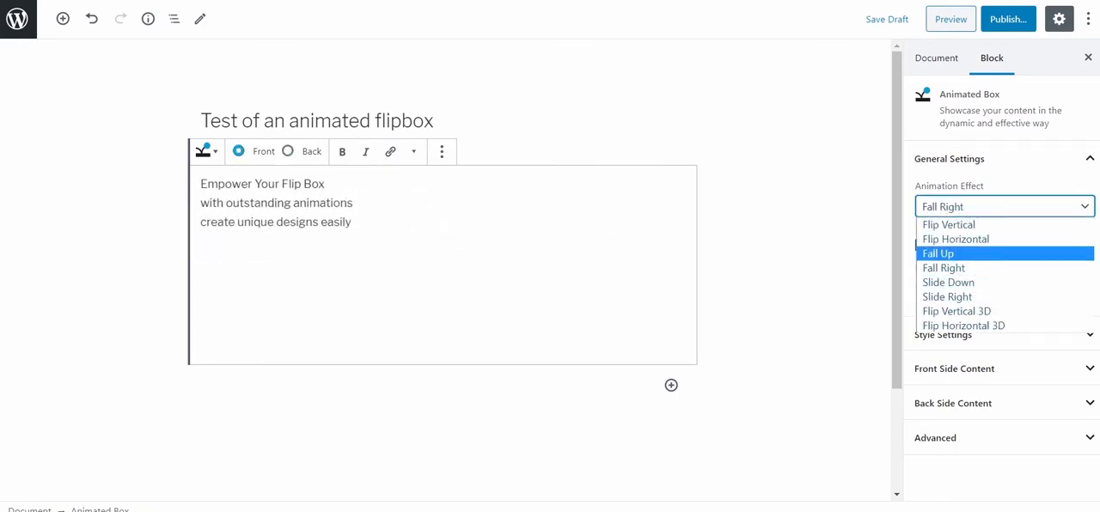
{"action": "left_click", "coordinate": [980, 285]}
{"action": "key", "text": "Down"}
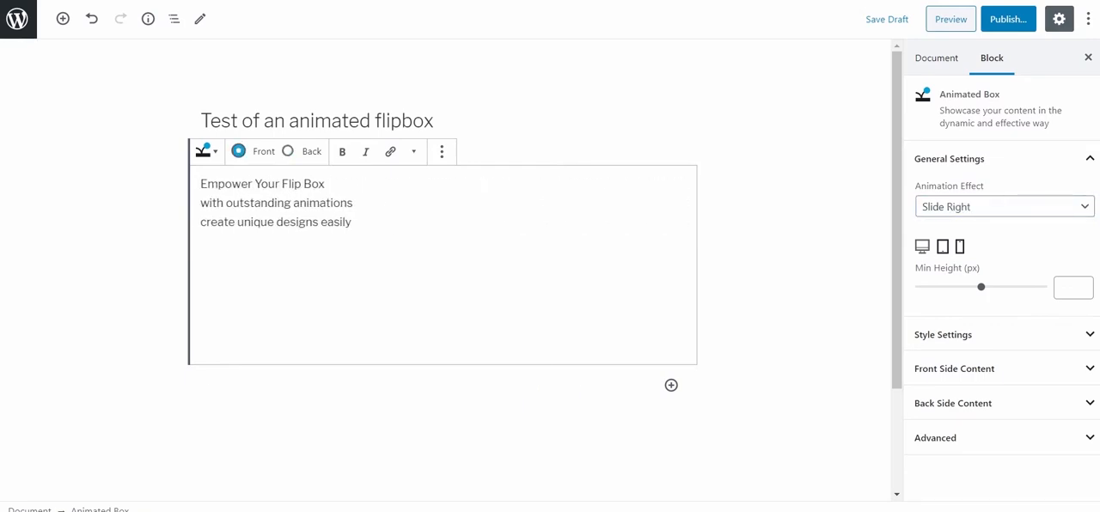
{"action": "left_click", "coordinate": [1003, 207]}
{"action": "left_click", "coordinate": [980, 312]}
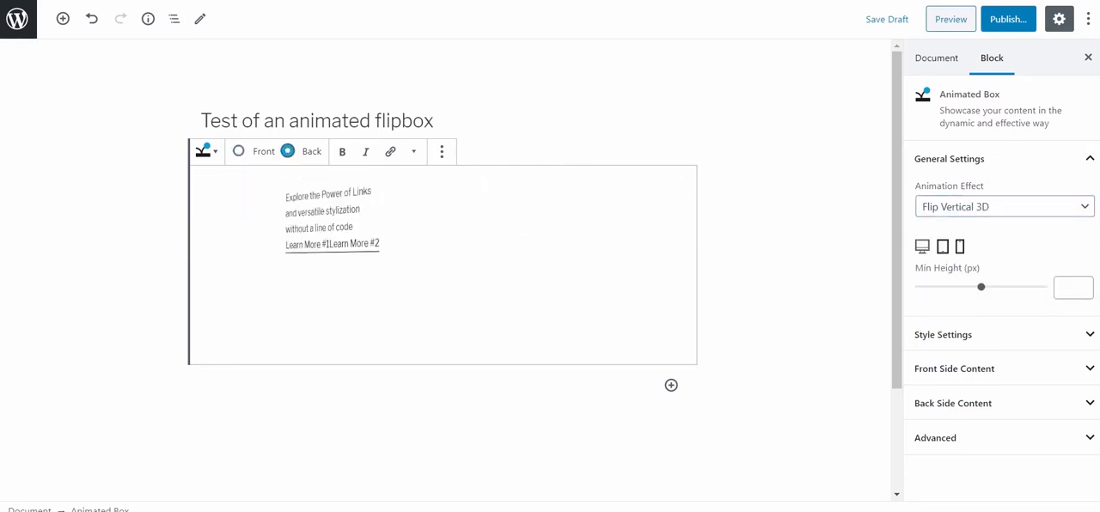
Set the box's animation effect to Flip Horizontal 3D and its minimum height to 304 px.
{"action": "left_click", "coordinate": [1003, 206]}
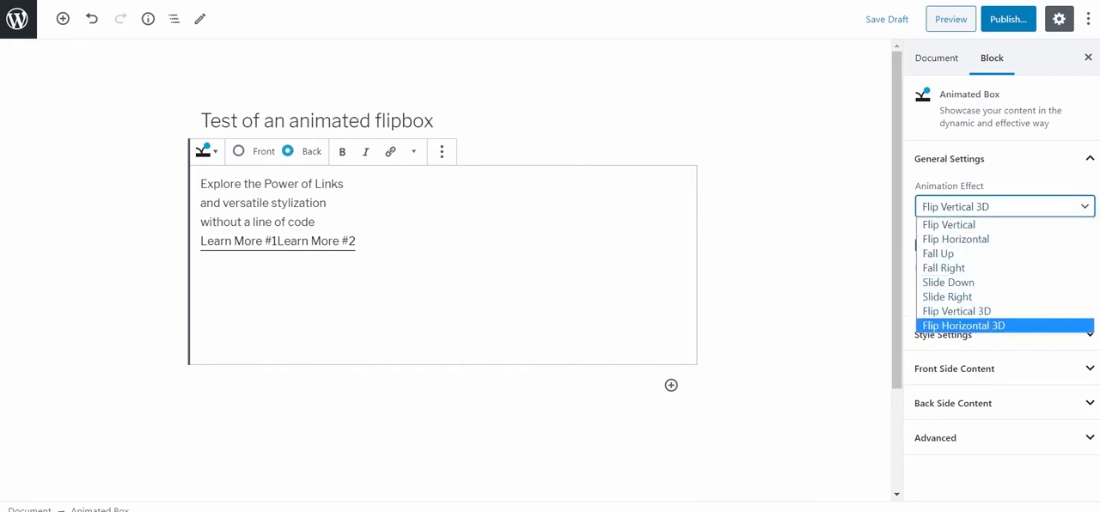
{"action": "key", "text": "Return"}
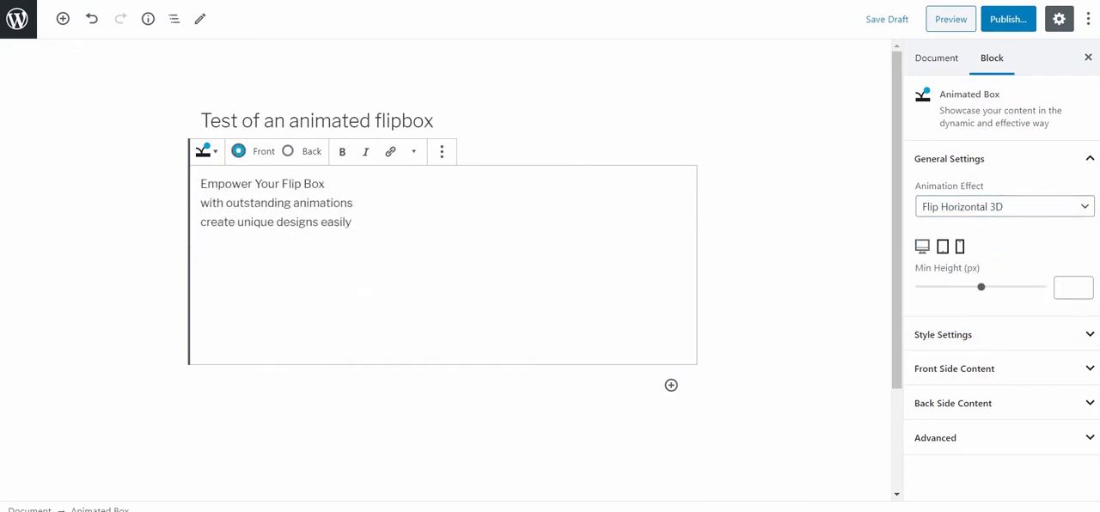
{"action": "left_click_drag", "start_coordinate": [981, 286], "coordinate": [957, 286]}
Set the front side's background type to Background Image, using the purple night-sky mountain photo from the media library.
{"action": "left_click", "coordinate": [984, 335]}
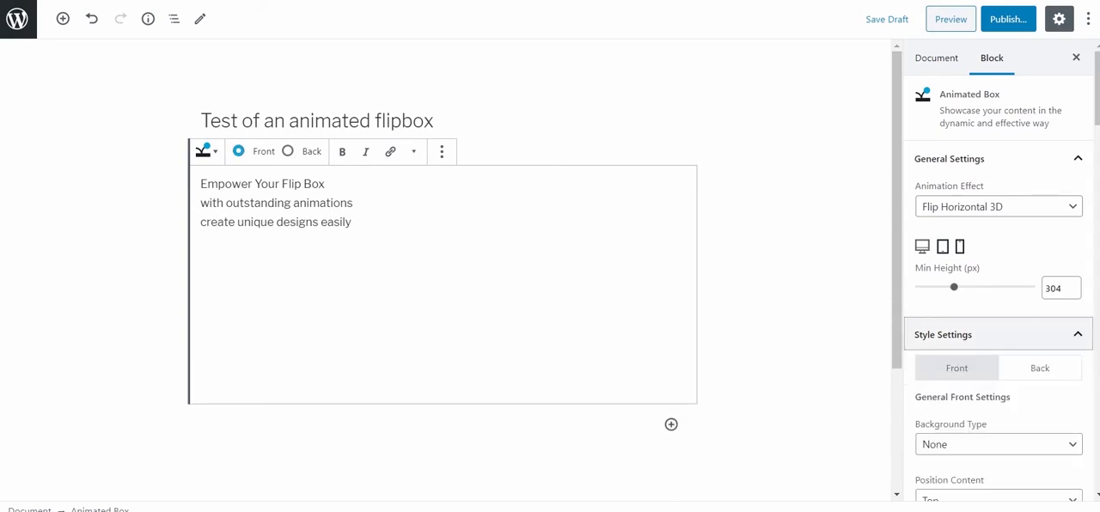
{"action": "scroll", "coordinate": [984, 335], "scroll_direction": "down", "scroll_amount": 4}
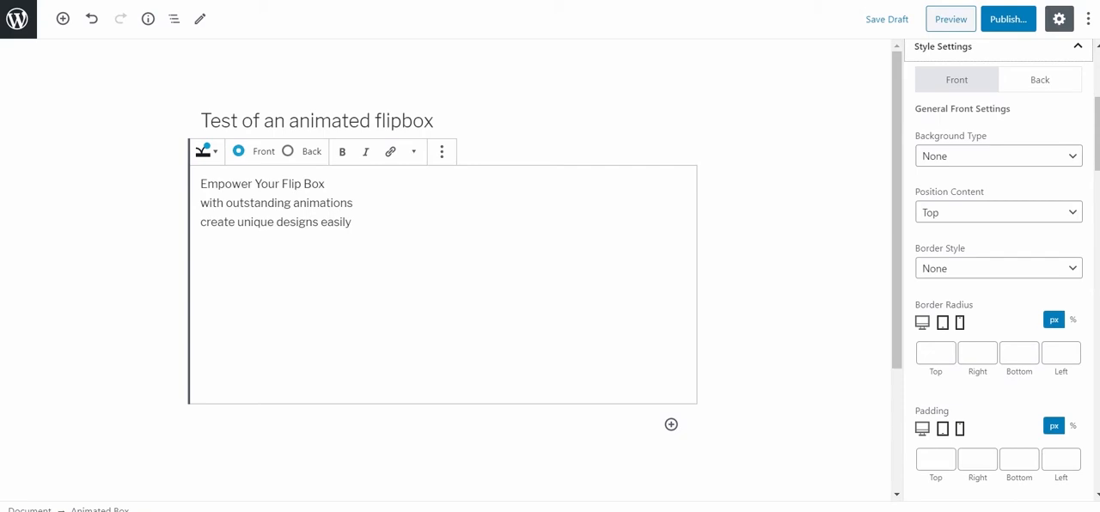
{"action": "left_click", "coordinate": [997, 155]}
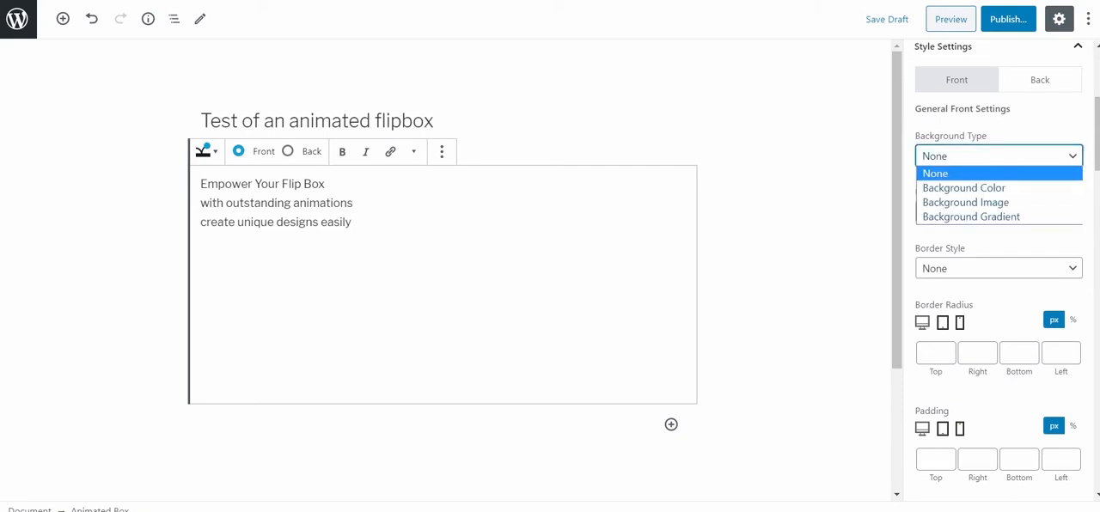
{"action": "left_click", "coordinate": [965, 201]}
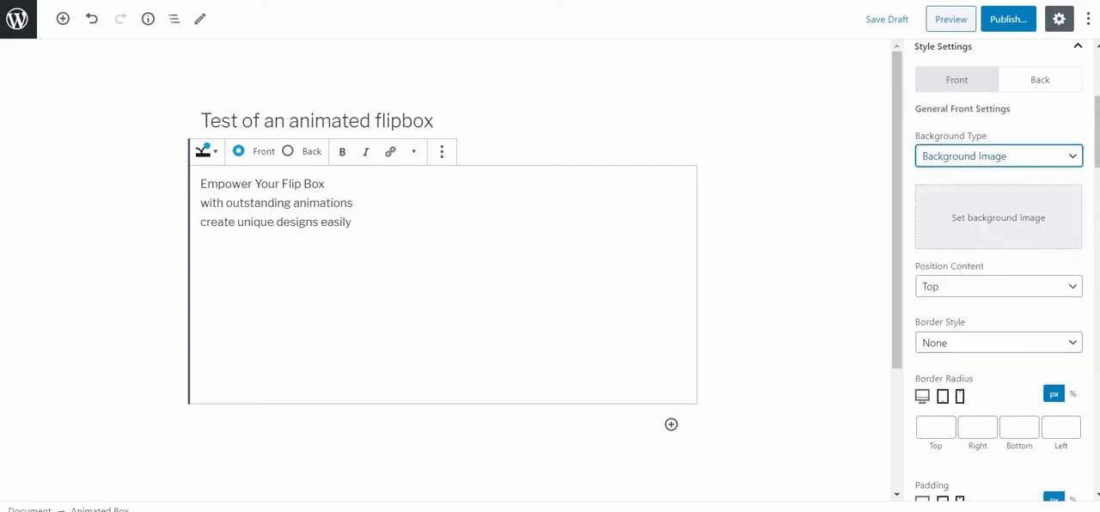
{"action": "left_click", "coordinate": [996, 219]}
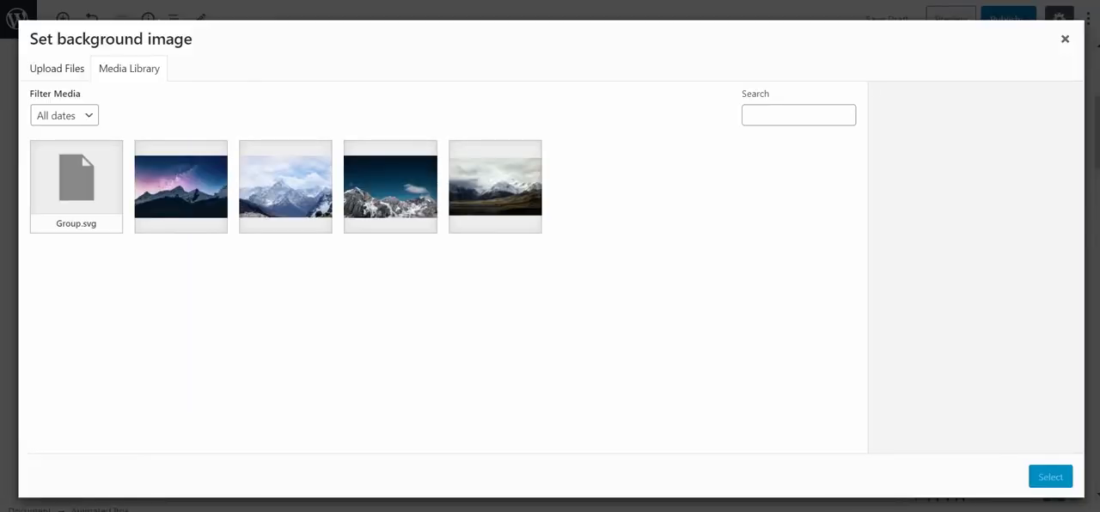
{"action": "left_click", "coordinate": [181, 187]}
{"action": "left_click", "coordinate": [1050, 477]}
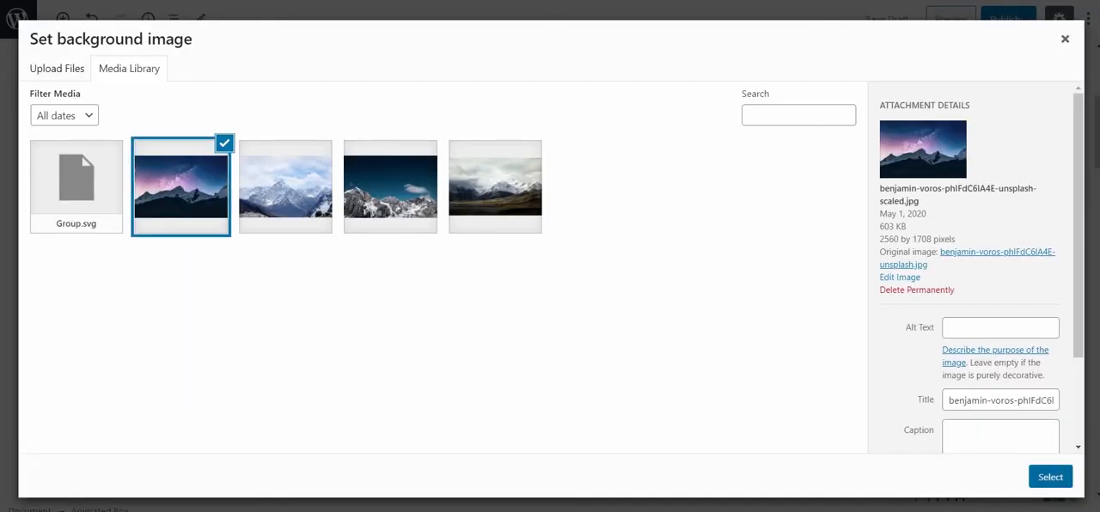
Set the front background image's position to Top, its size to Cover and its repeat to No-Repeat.
{"action": "scroll", "coordinate": [997, 336], "scroll_direction": "down", "scroll_amount": 3}
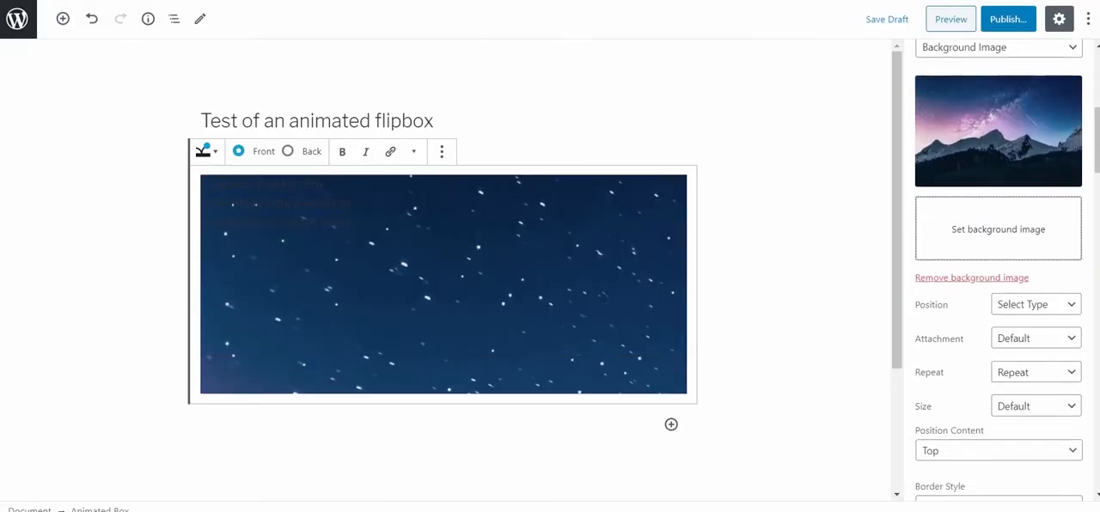
{"action": "left_click", "coordinate": [1036, 269]}
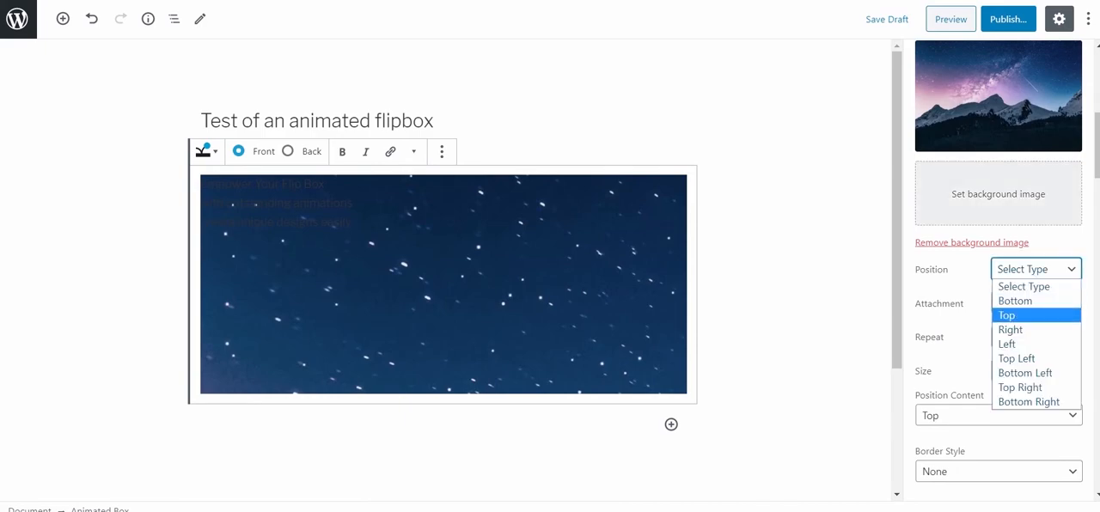
{"action": "left_click", "coordinate": [1022, 316]}
{"action": "left_click", "coordinate": [1036, 371]}
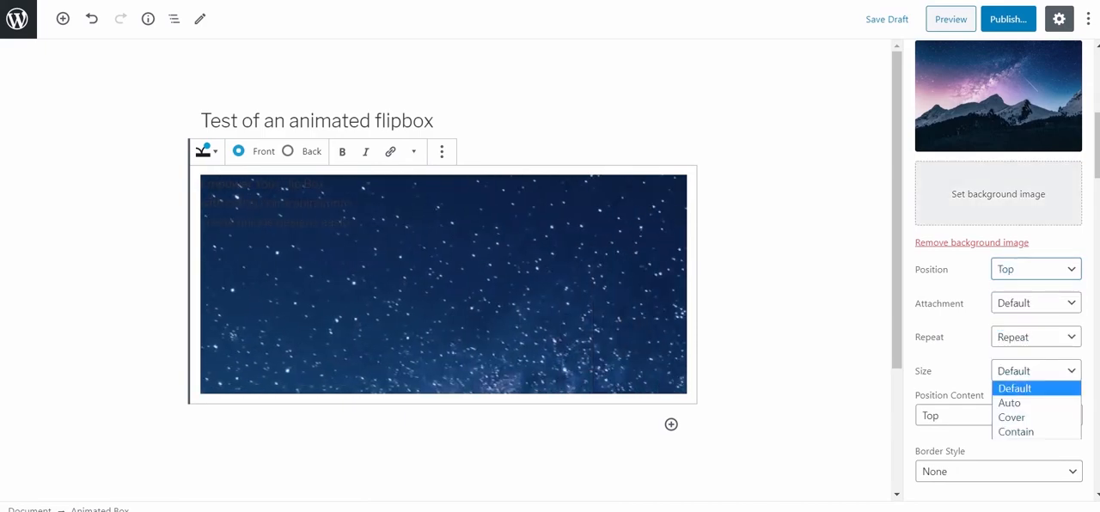
{"action": "left_click", "coordinate": [1014, 417]}
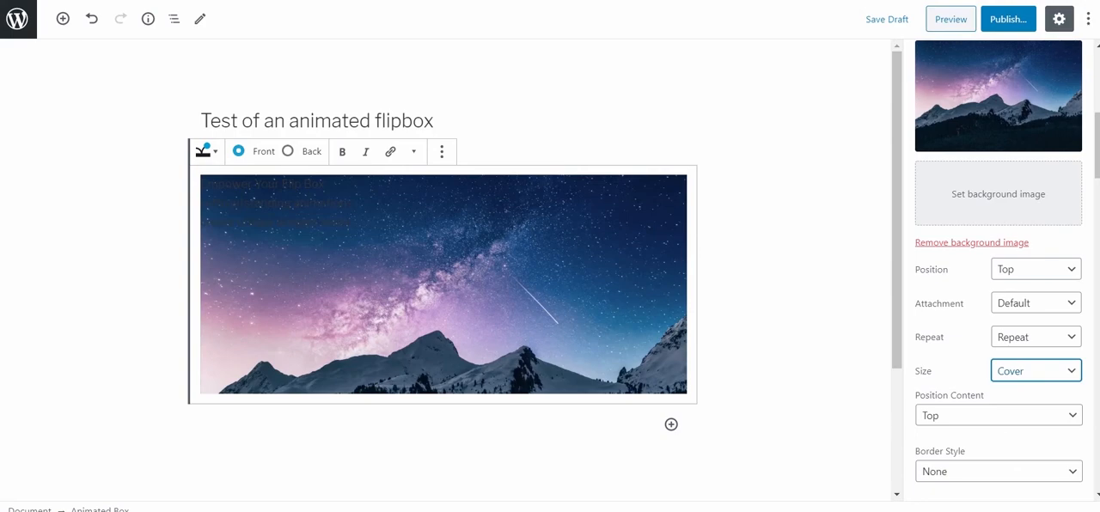
{"action": "left_click", "coordinate": [1035, 337]}
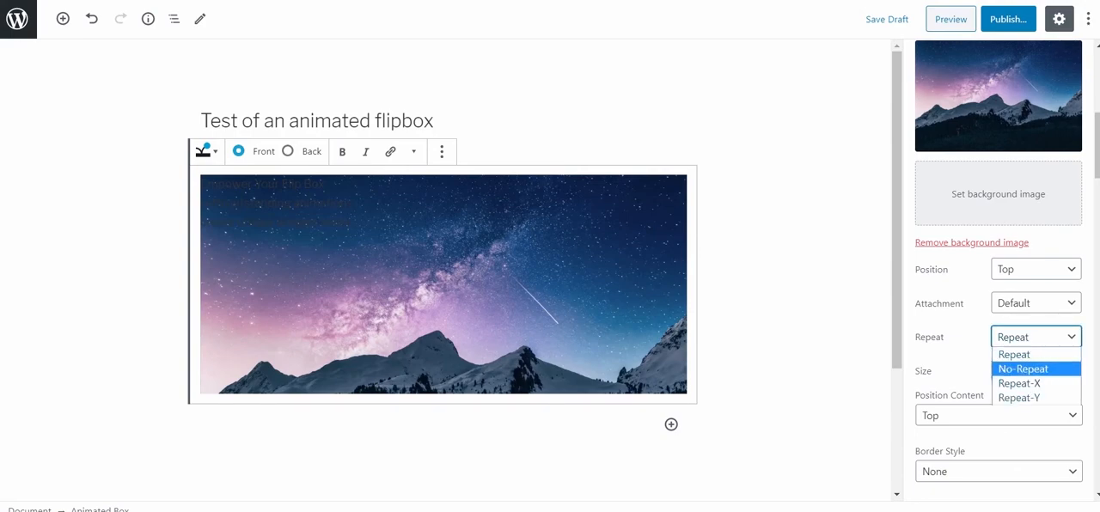
{"action": "left_click", "coordinate": [1022, 368]}
Try the Fixed attachment on the front background image and set it to Scroll instead.
{"action": "left_click", "coordinate": [1035, 302]}
{"action": "left_click", "coordinate": [1011, 349]}
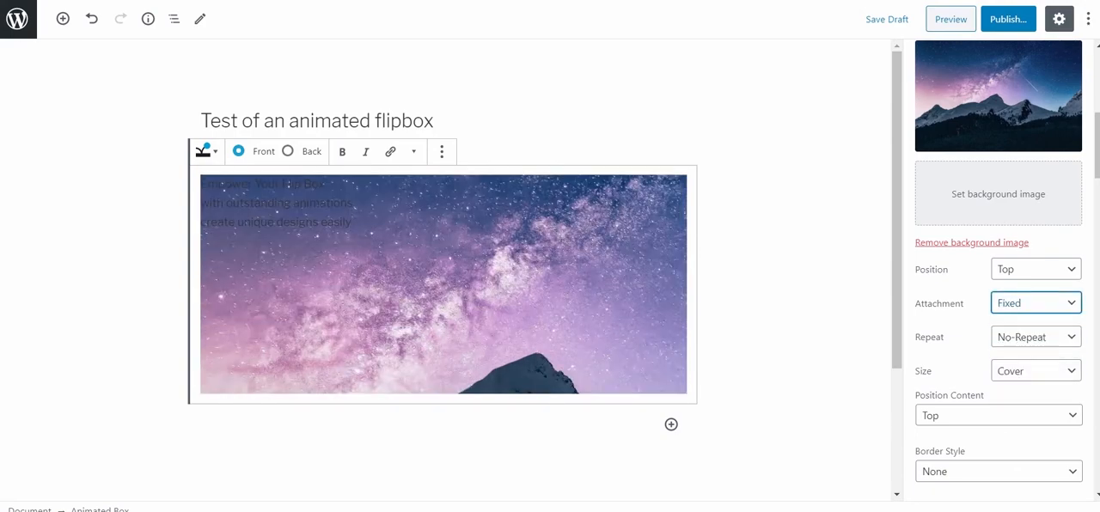
{"action": "scroll", "coordinate": [443, 283], "scroll_direction": "down", "scroll_amount": 3}
{"action": "scroll", "coordinate": [443, 284], "scroll_direction": "up", "scroll_amount": 3}
{"action": "left_click", "coordinate": [1036, 302]}
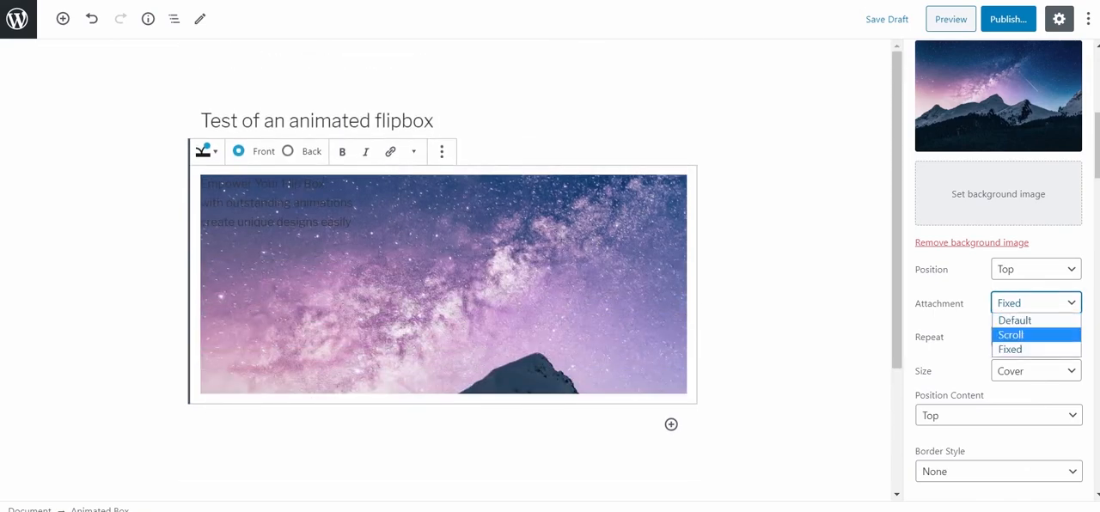
{"action": "left_click", "coordinate": [1011, 335]}
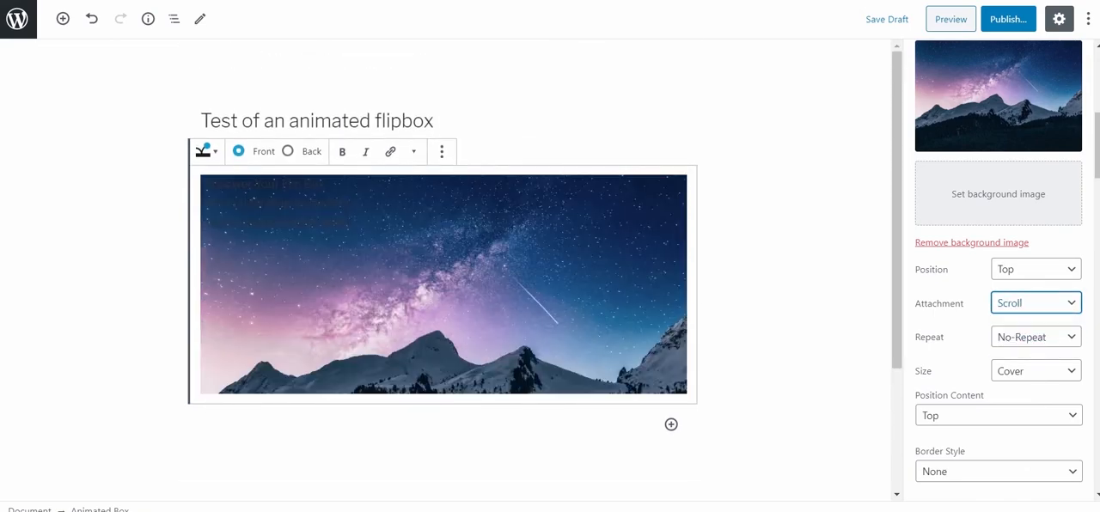
Give the front side a Solid border style with a width of 0 px on all four sides.
{"action": "scroll", "coordinate": [997, 275], "scroll_direction": "down", "scroll_amount": 2}
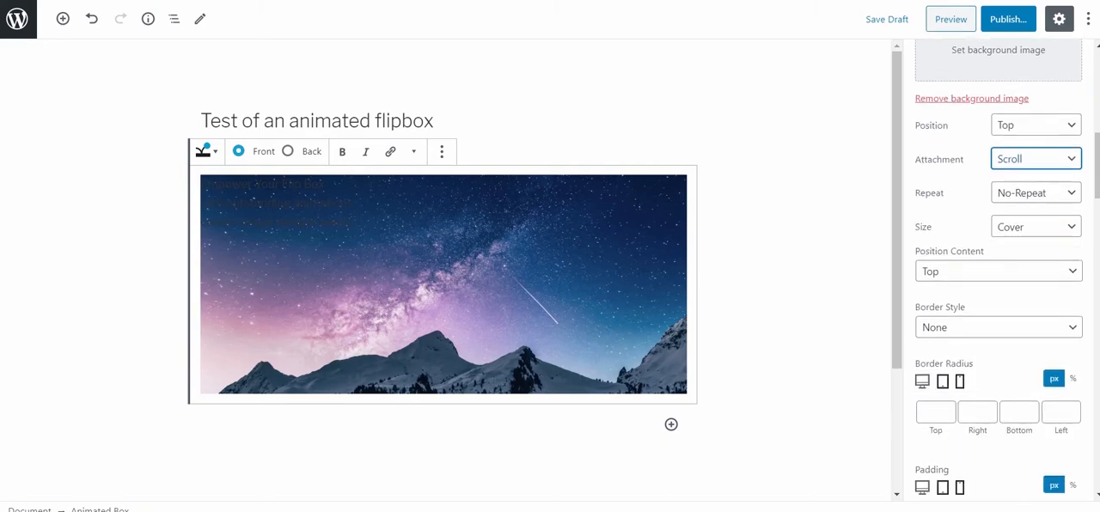
{"action": "left_click", "coordinate": [997, 326]}
{"action": "left_click", "coordinate": [945, 361]}
{"action": "left_click", "coordinate": [935, 449]}
{"action": "type", "text": "0"}
{"action": "left_click", "coordinate": [976, 449]}
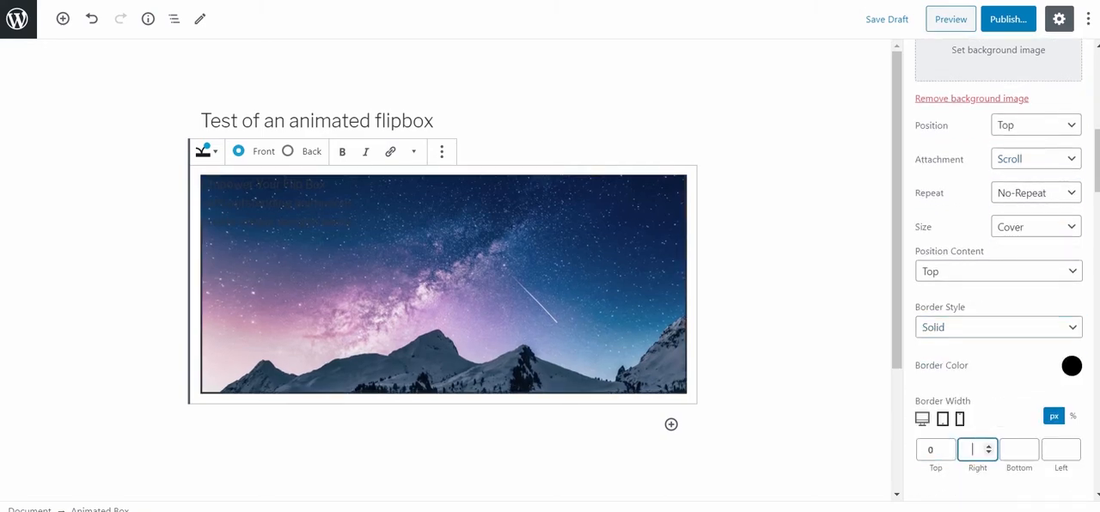
{"action": "type", "text": "0"}
{"action": "left_click", "coordinate": [1018, 449]}
{"action": "type", "text": "0"}
{"action": "left_click", "coordinate": [1060, 449]}
{"action": "type", "text": "0"}
Round the front side's corners with a border radius of 20 px on all four values.
{"action": "scroll", "coordinate": [997, 275], "scroll_direction": "down", "scroll_amount": 3}
{"action": "left_click", "coordinate": [935, 340]}
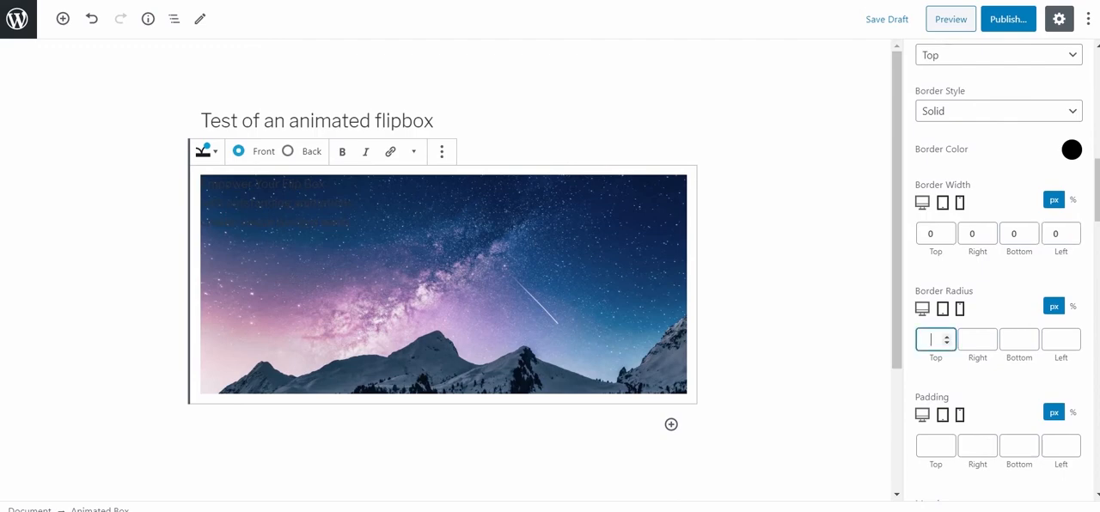
{"action": "type", "text": "20"}
{"action": "left_click", "coordinate": [977, 339]}
{"action": "type", "text": "20"}
{"action": "left_click", "coordinate": [1018, 339]}
{"action": "type", "text": "20"}
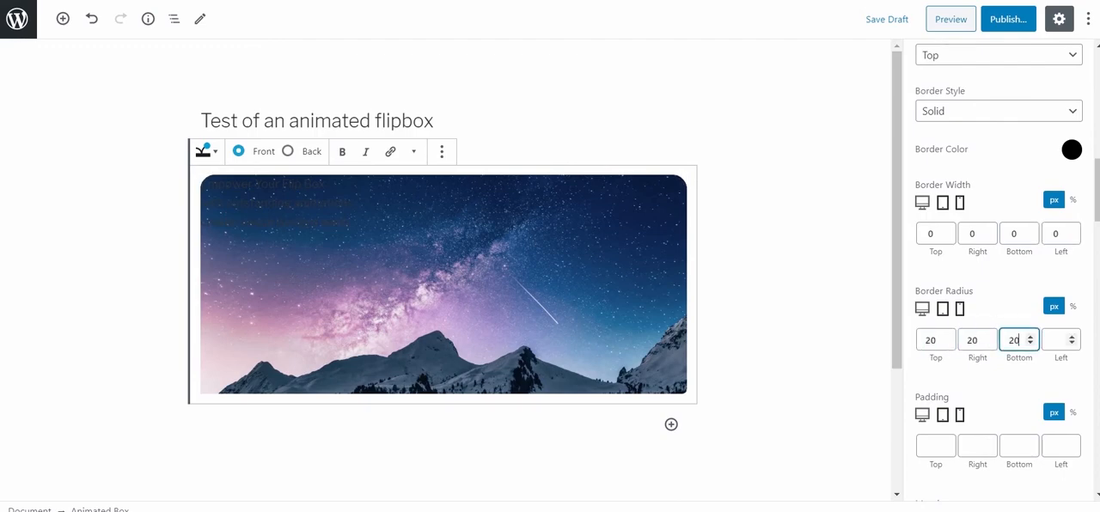
{"action": "left_click", "coordinate": [1060, 339]}
{"action": "type", "text": "20"}
Set the front side's padding to 20 px at the top and 25 px on the left.
{"action": "left_click", "coordinate": [935, 446]}
{"action": "type", "text": "20"}
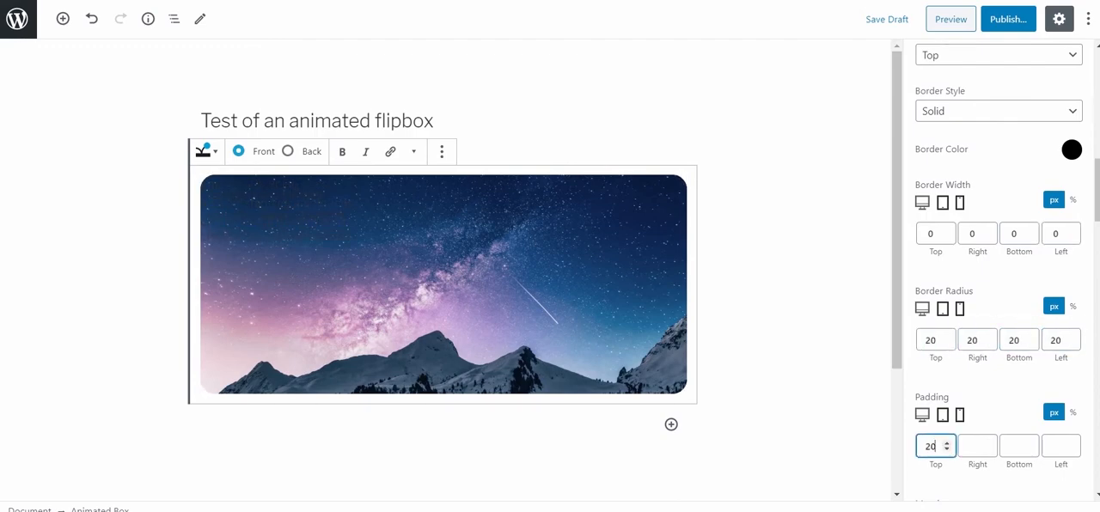
{"action": "key", "text": "Tab"}
{"action": "key", "text": "Tab"}
{"action": "key", "text": "Tab"}
{"action": "type", "text": "25"}
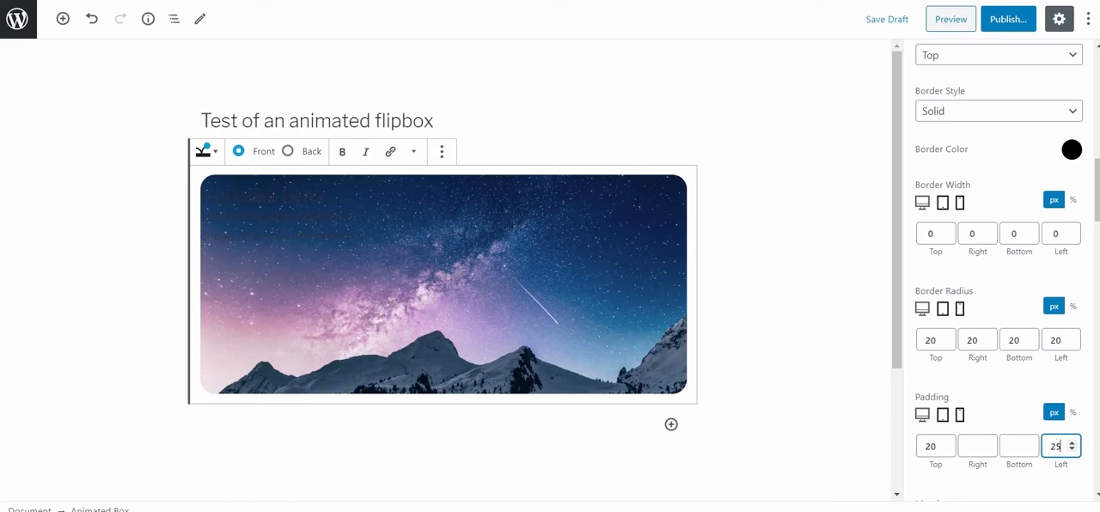
Set the text color of text fields #1, #2 and #3 to the near-white palette color.
{"action": "scroll", "coordinate": [997, 267], "scroll_direction": "down", "scroll_amount": 3}
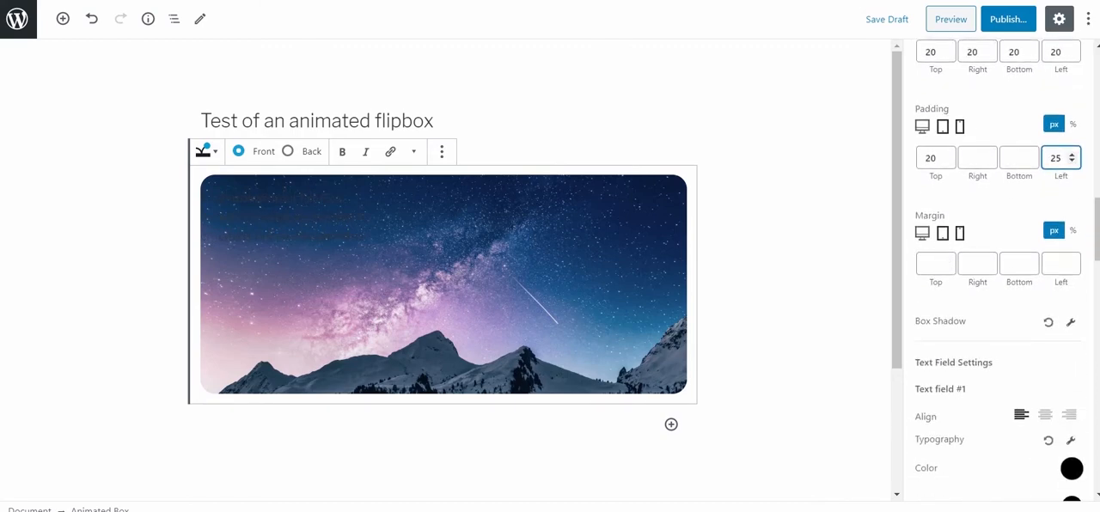
{"action": "left_click", "coordinate": [1072, 468]}
{"action": "left_click", "coordinate": [920, 410]}
{"action": "left_click", "coordinate": [1072, 468]}
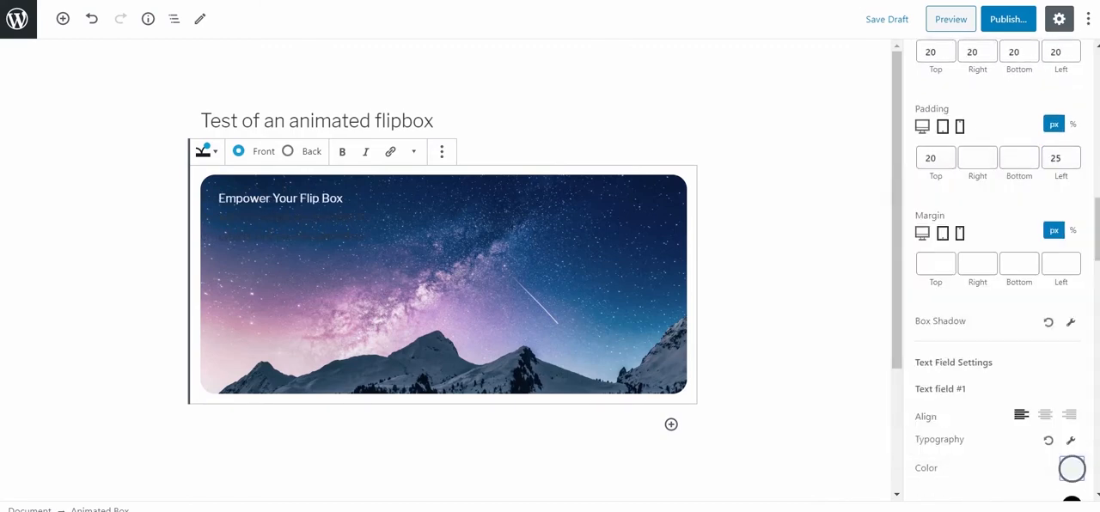
{"action": "scroll", "coordinate": [997, 267], "scroll_direction": "down", "scroll_amount": 8}
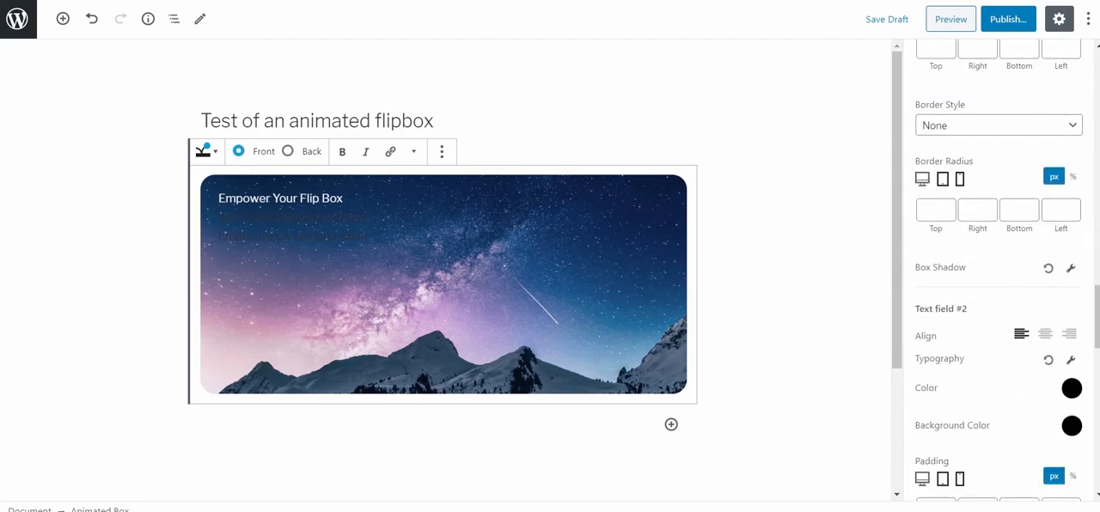
{"action": "left_click", "coordinate": [1072, 388]}
{"action": "left_click", "coordinate": [918, 324]}
{"action": "left_click", "coordinate": [1072, 388]}
{"action": "scroll", "coordinate": [997, 266], "scroll_direction": "down", "scroll_amount": 6}
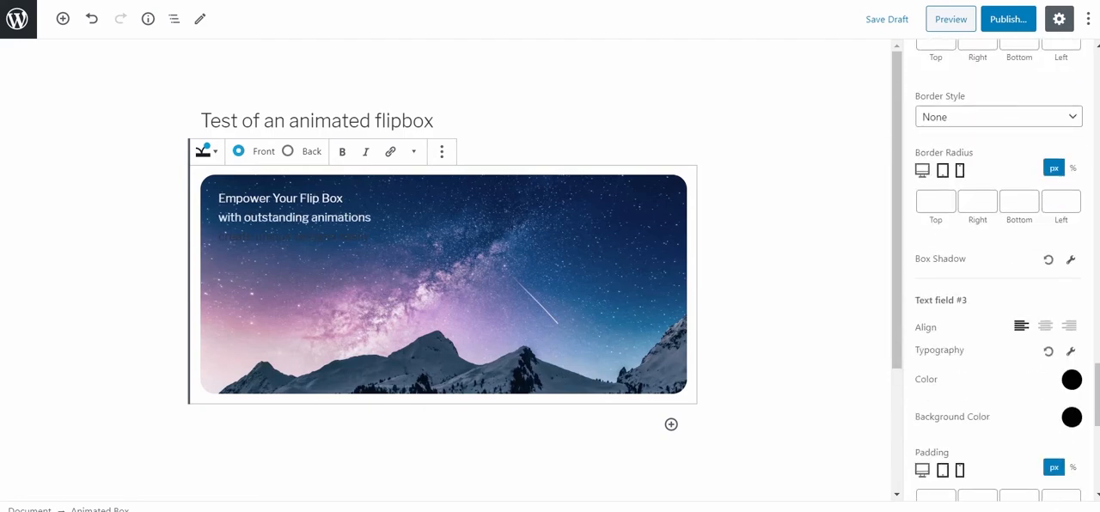
{"action": "left_click", "coordinate": [1072, 379]}
{"action": "left_click", "coordinate": [920, 321]}
{"action": "left_click", "coordinate": [1072, 379]}
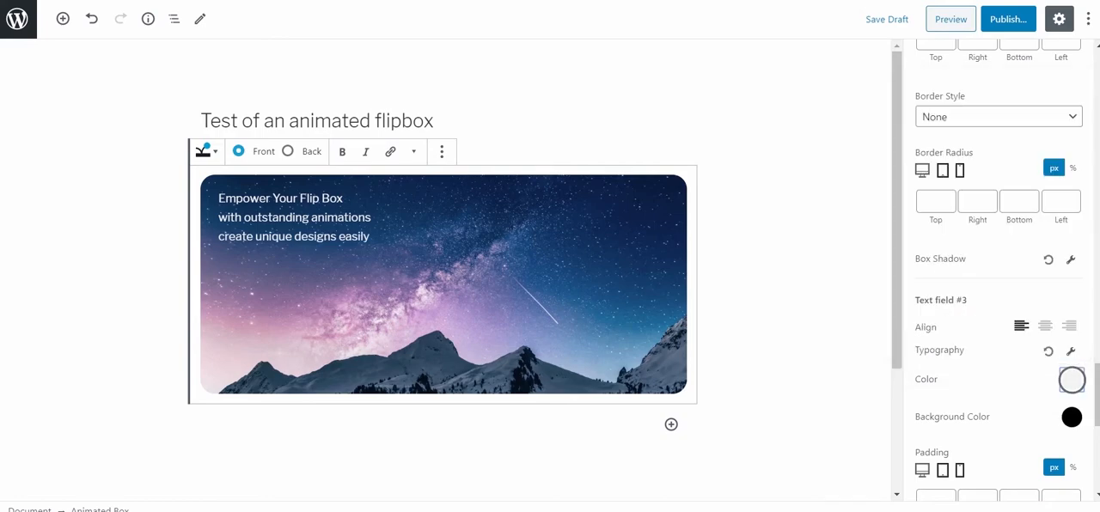
Try center and right alignment on text field #3 and return it to left alignment.
{"action": "left_click", "coordinate": [1045, 326]}
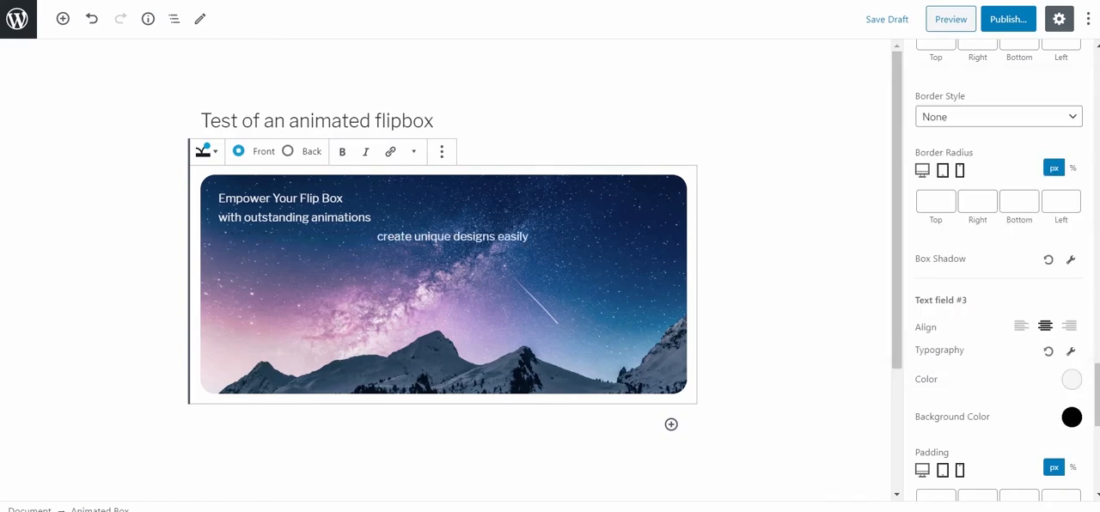
{"action": "left_click", "coordinate": [1069, 325]}
{"action": "left_click", "coordinate": [1021, 326]}
Set text field #1's typography to the Helvetica font family at a font size of 34 px.
{"action": "scroll", "coordinate": [999, 270], "scroll_direction": "up", "scroll_amount": 10}
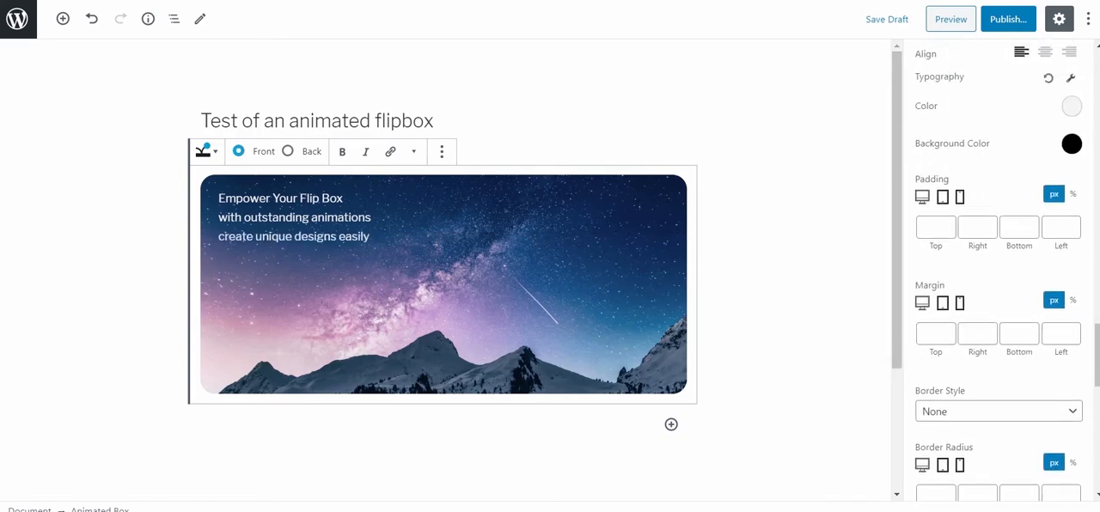
{"action": "scroll", "coordinate": [998, 270], "scroll_direction": "up", "scroll_amount": 5}
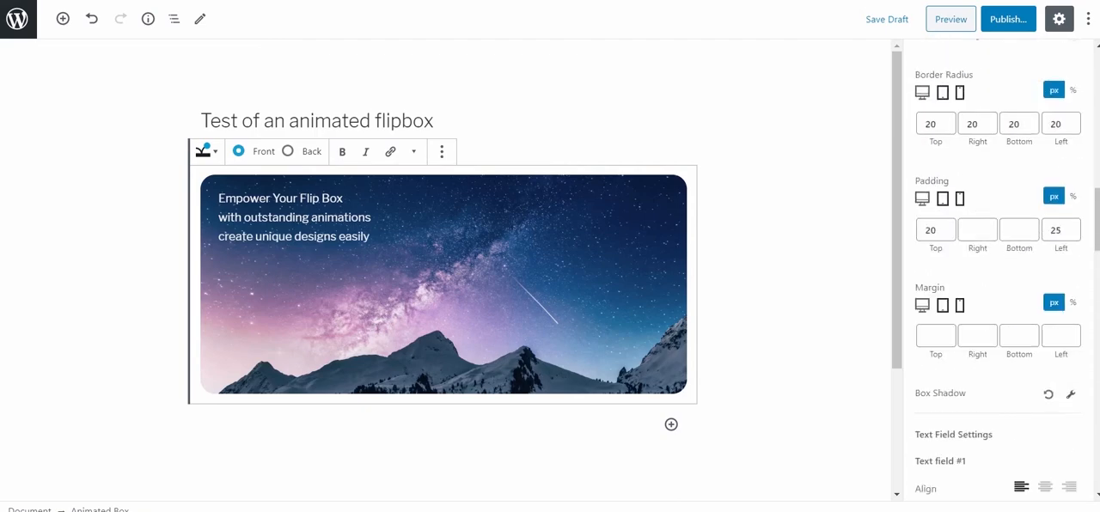
{"action": "scroll", "coordinate": [997, 270], "scroll_direction": "down", "scroll_amount": 5}
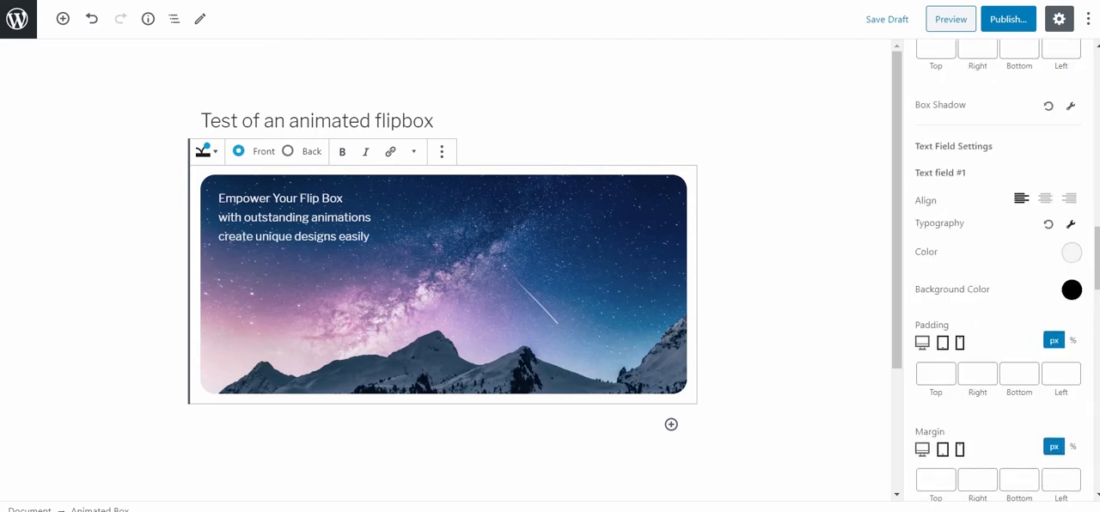
{"action": "left_click", "coordinate": [1070, 223]}
{"action": "left_click", "coordinate": [1058, 355]}
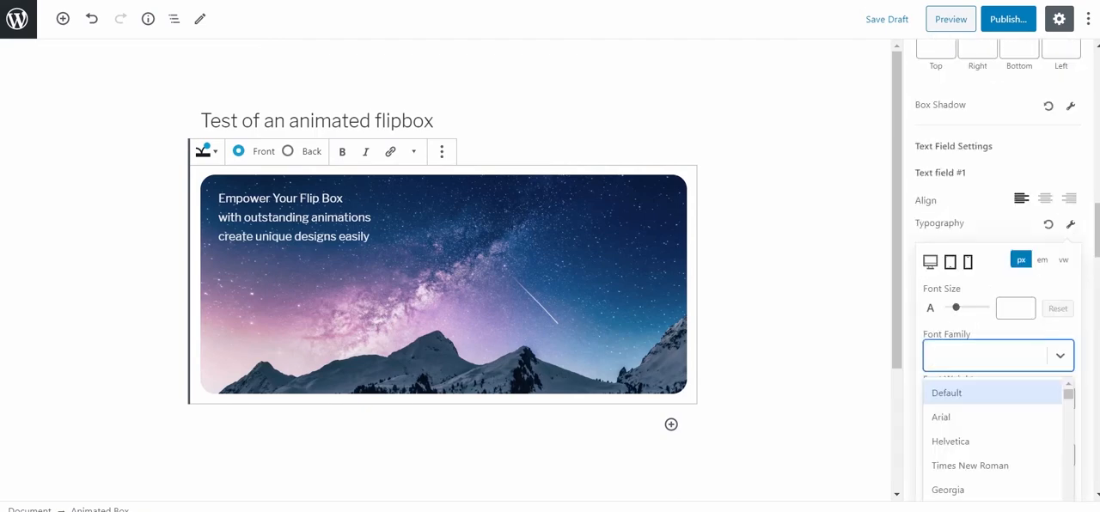
{"action": "left_click", "coordinate": [951, 442]}
{"action": "left_click", "coordinate": [1022, 308]}
{"action": "type", "text": "34"}
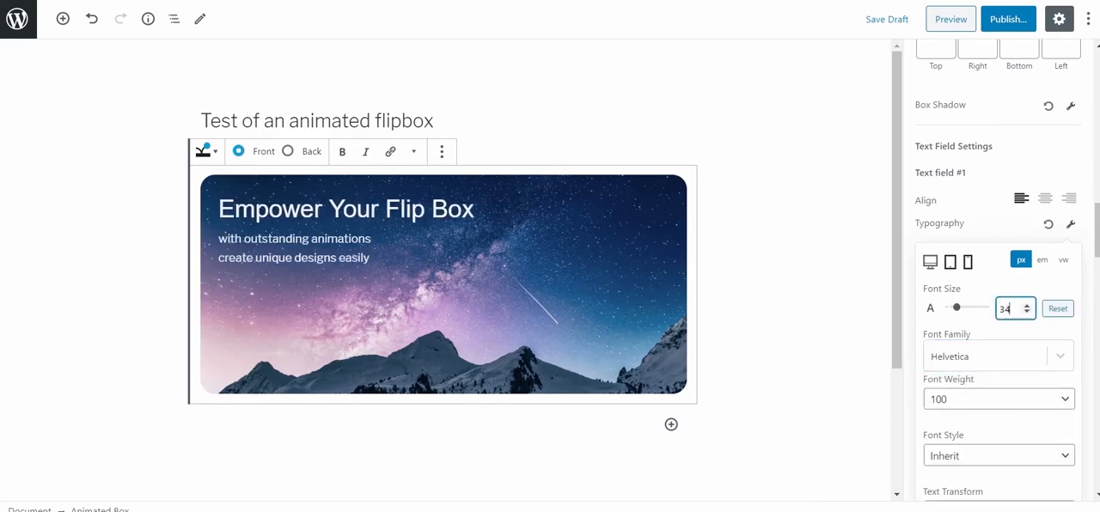
Try the Uppercase text transform on text field #1 and set it to Capitalize instead.
{"action": "scroll", "coordinate": [999, 387], "scroll_direction": "down", "scroll_amount": 1}
{"action": "left_click", "coordinate": [999, 440]}
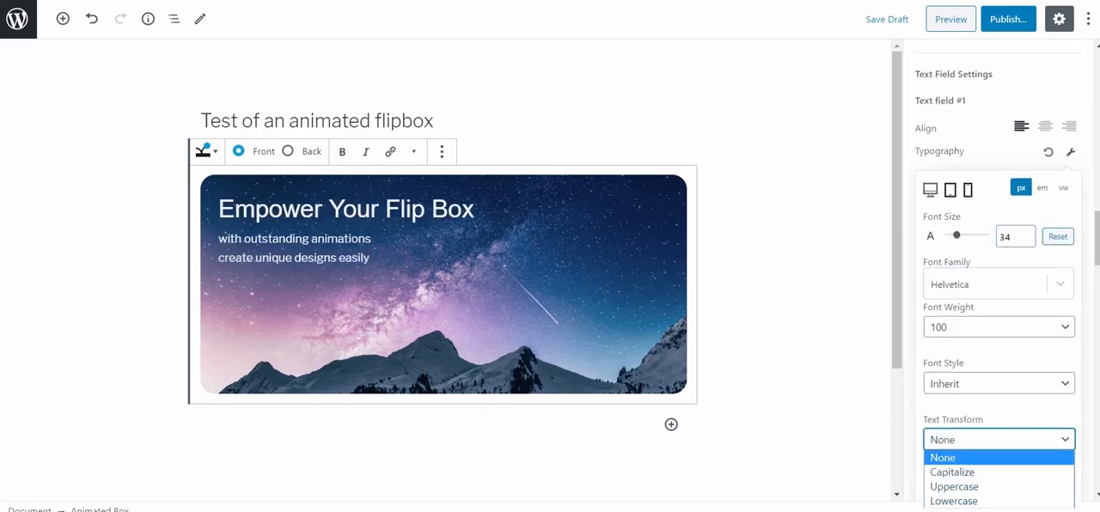
{"action": "scroll", "coordinate": [999, 412], "scroll_direction": "down", "scroll_amount": 1}
{"action": "left_click", "coordinate": [998, 367]}
{"action": "key", "text": "Down"}
{"action": "key", "text": "Down"}
{"action": "key", "text": "Return"}
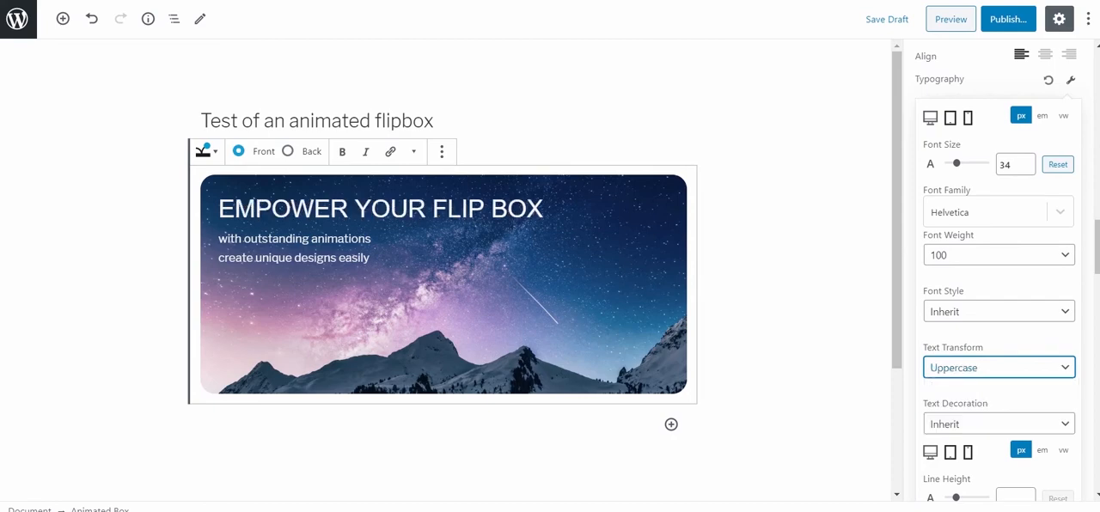
{"action": "scroll", "coordinate": [999, 326], "scroll_direction": "down", "scroll_amount": 1}
{"action": "left_click", "coordinate": [998, 296]}
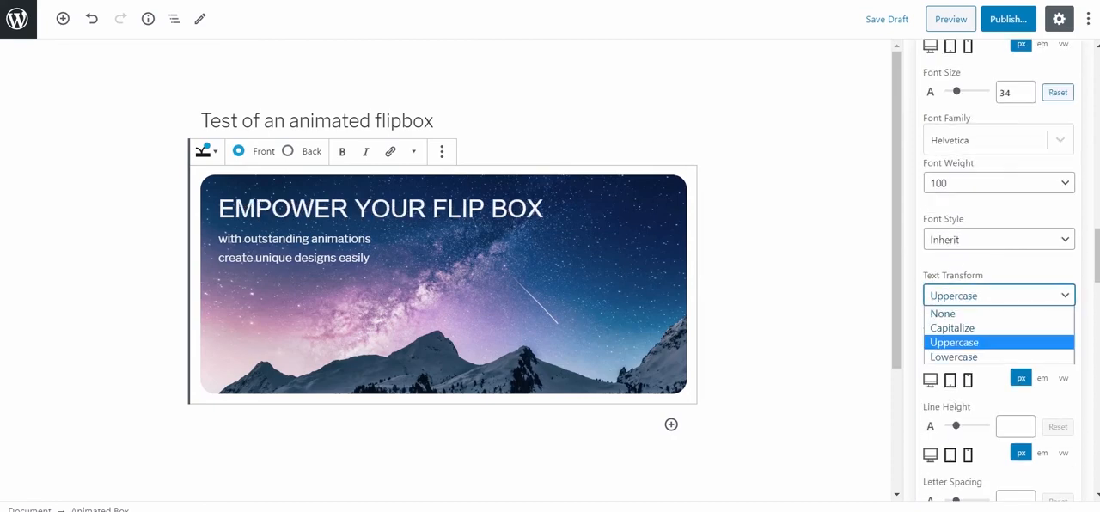
{"action": "key", "text": "Return"}
Set text field #1's line height to 70.8 px and try adjusting its letter spacing.
{"action": "scroll", "coordinate": [999, 266], "scroll_direction": "down", "scroll_amount": 1}
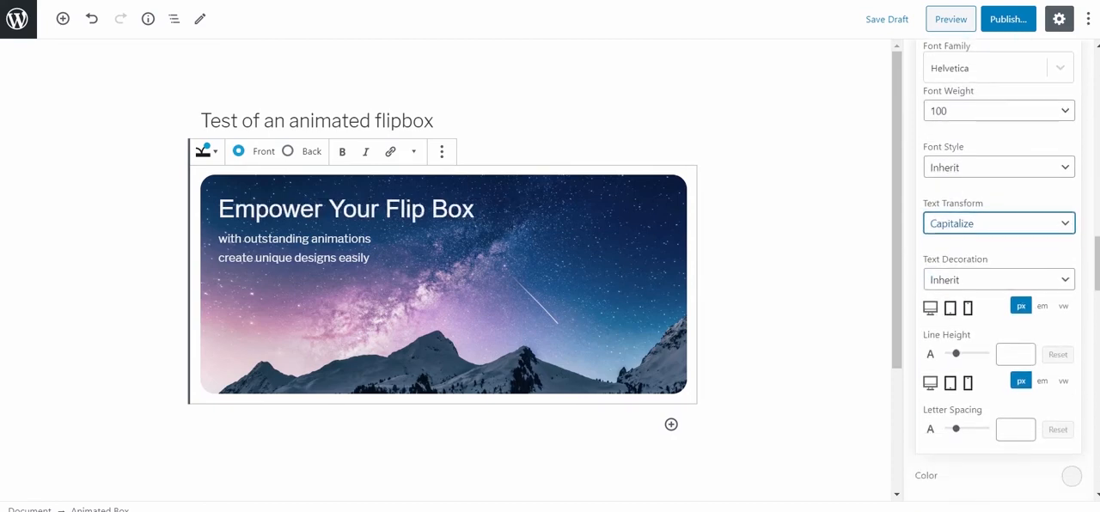
{"action": "left_click", "coordinate": [998, 280]}
{"action": "left_click", "coordinate": [998, 279]}
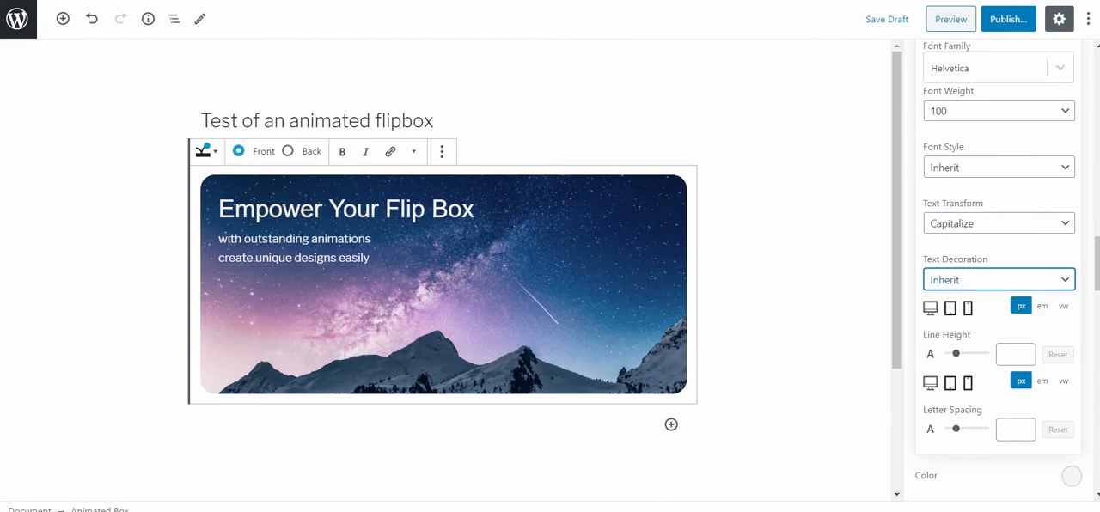
{"action": "left_click_drag", "start_coordinate": [956, 353], "coordinate": [962, 353]}
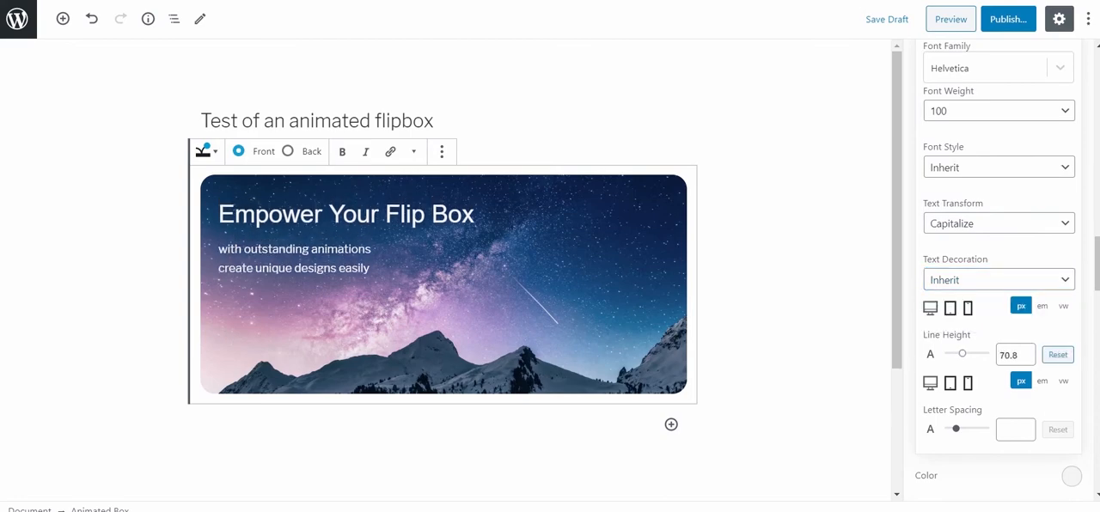
{"action": "mouse_move", "coordinate": [956, 428]}
{"action": "left_mouse_down"}
{"action": "mouse_move", "coordinate": [975, 429]}
{"action": "mouse_move", "coordinate": [950, 429]}
{"action": "left_mouse_up"}
{"action": "scroll", "coordinate": [997, 271], "scroll_direction": "up", "scroll_amount": 3}
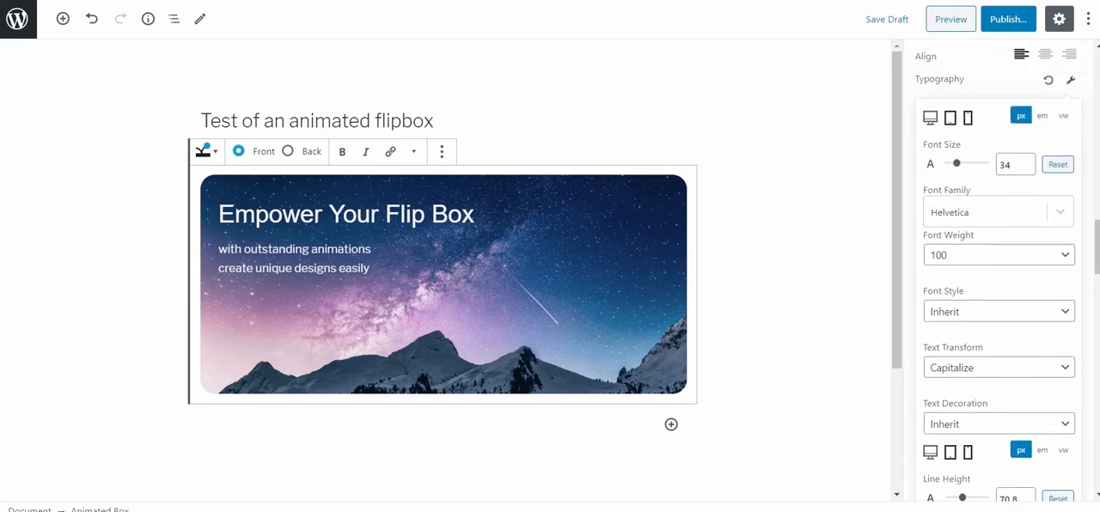
{"action": "left_click", "coordinate": [1071, 80]}
Try the background color #4487a5 with reduced opacity on text field #1 and clear it.
{"action": "left_click", "coordinate": [1072, 145]}
{"action": "left_click", "coordinate": [1014, 201]}
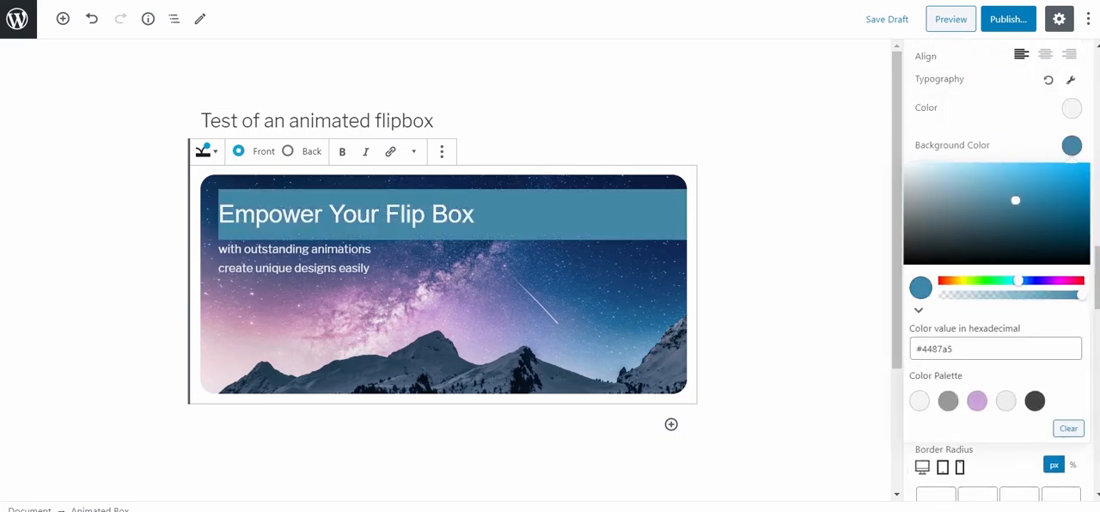
{"action": "left_click", "coordinate": [978, 297]}
{"action": "left_click", "coordinate": [1068, 430]}
{"action": "left_click", "coordinate": [1071, 145]}
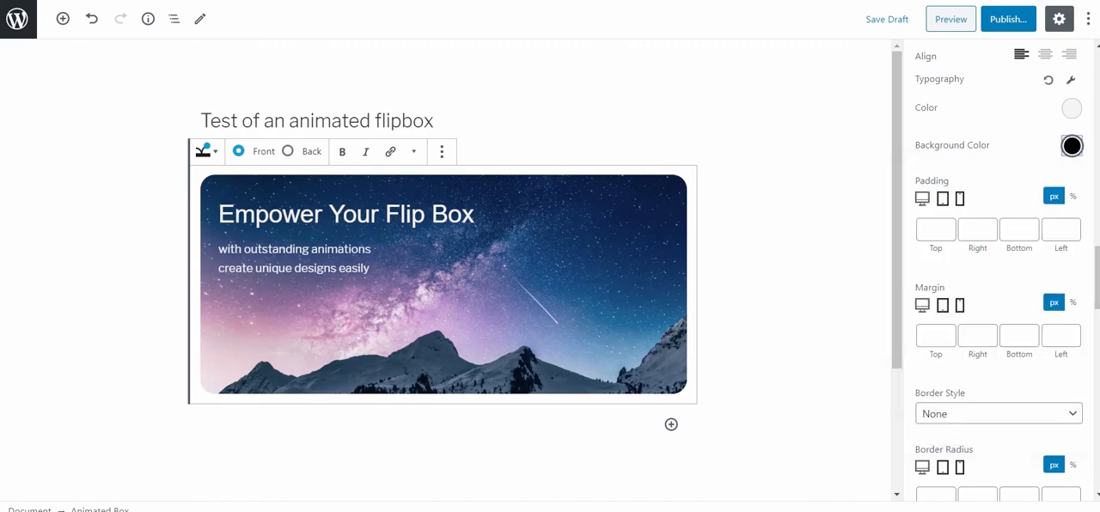
Set text field #1's border style to Solid.
{"action": "scroll", "coordinate": [988, 263], "scroll_direction": "down", "scroll_amount": 2}
{"action": "left_click", "coordinate": [988, 268]}
{"action": "left_click", "coordinate": [979, 301]}
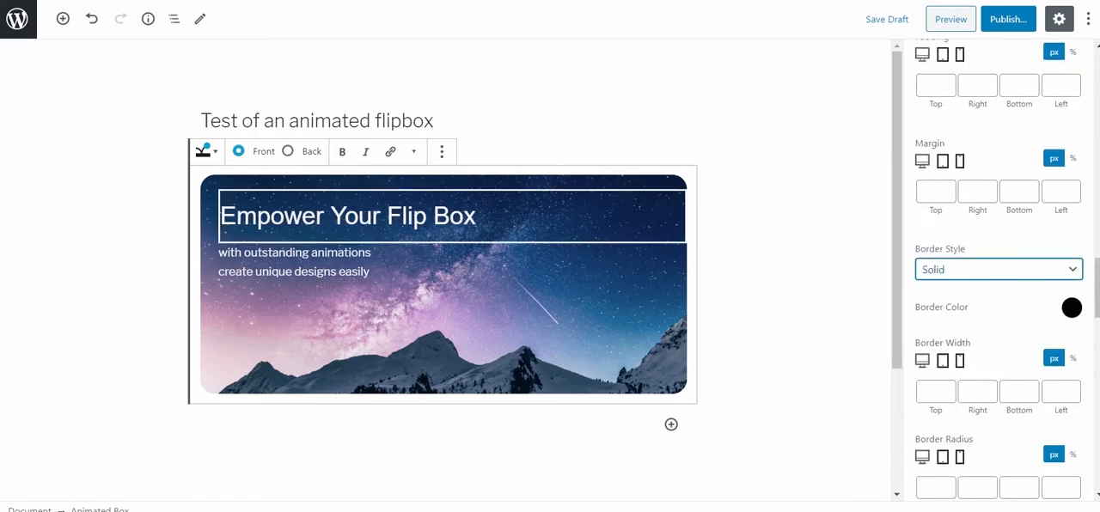
Set text field #1's border style back to None.
{"action": "left_click", "coordinate": [989, 269]}
{"action": "left_click", "coordinate": [962, 288]}
{"action": "scroll", "coordinate": [963, 288], "scroll_direction": "down", "scroll_amount": 4}
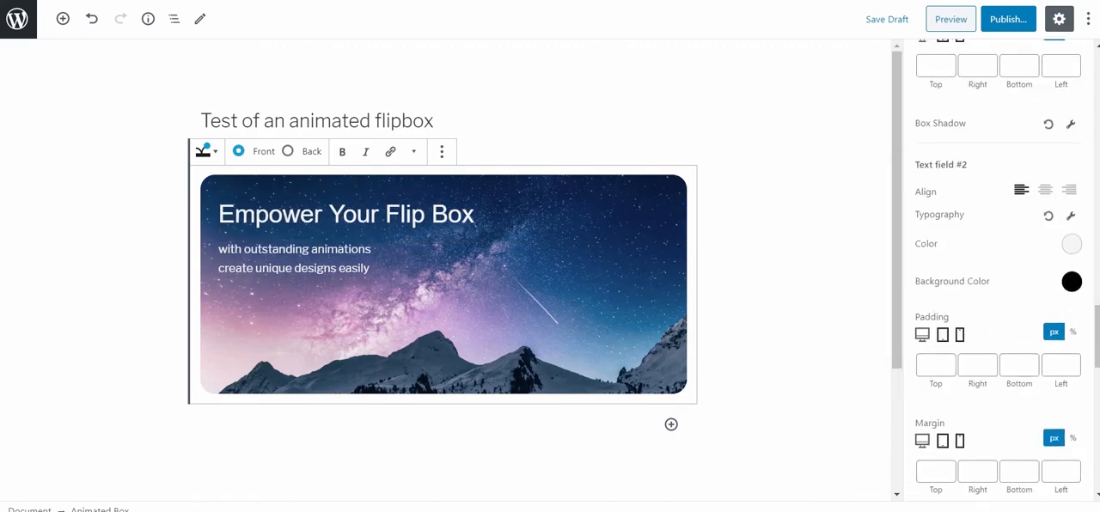
Try center alignment on text field #2 and return it to left alignment.
{"action": "left_click", "coordinate": [1045, 190]}
{"action": "left_click", "coordinate": [1021, 190]}
{"action": "scroll", "coordinate": [1020, 197], "scroll_direction": "down", "scroll_amount": 1}
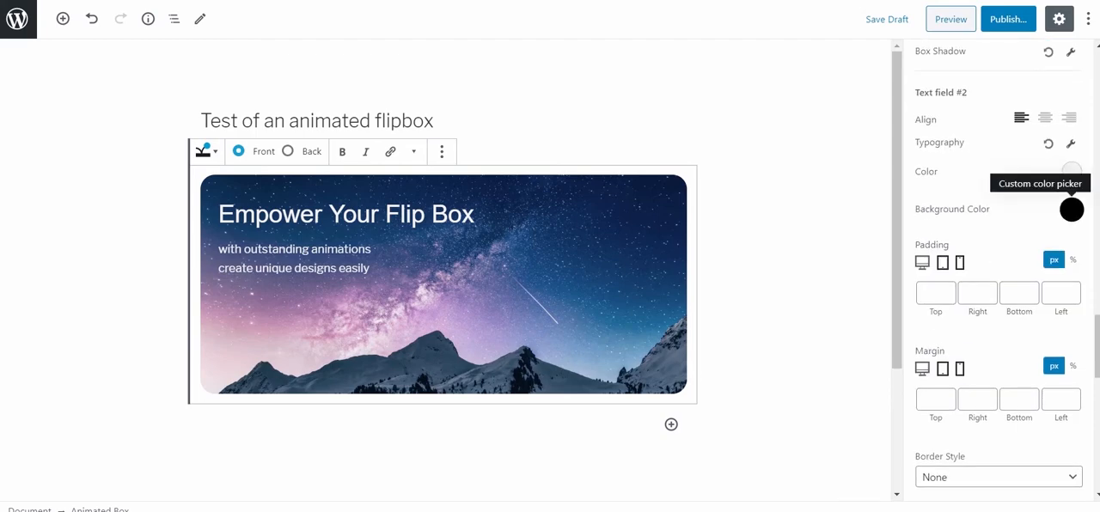
Give text field #2 a blue background color of RGB 0, 114, 163 at 0.3 opacity.
{"action": "left_click", "coordinate": [1071, 209]}
{"action": "left_click", "coordinate": [1006, 464]}
{"action": "left_click_drag", "start_coordinate": [958, 359], "coordinate": [982, 358]}
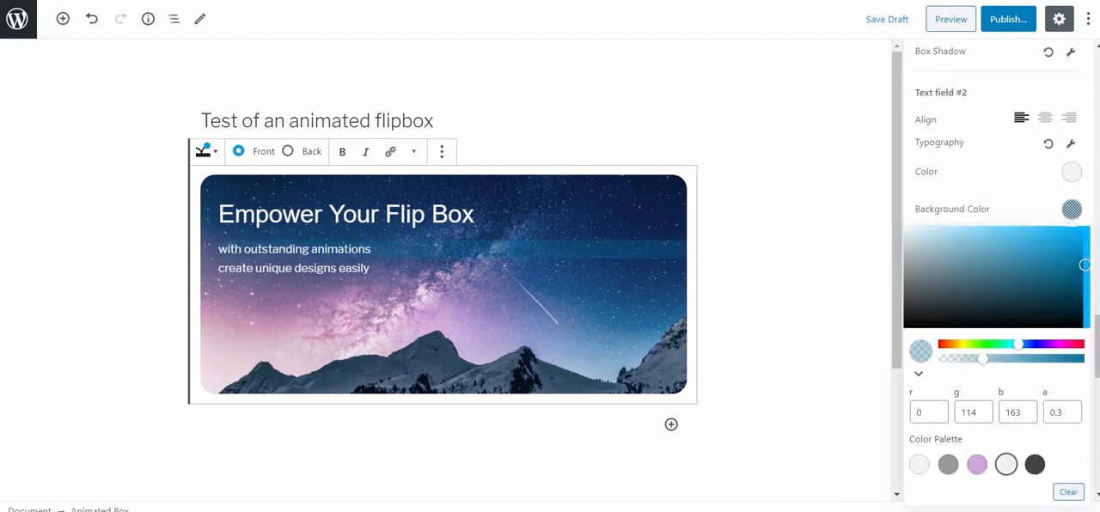
{"action": "left_click", "coordinate": [1072, 210]}
Set text field #2's right padding to 0 px and its right margin to 25 px.
{"action": "left_click", "coordinate": [973, 293]}
{"action": "type", "text": "0"}
{"action": "scroll", "coordinate": [997, 267], "scroll_direction": "down", "scroll_amount": 2}
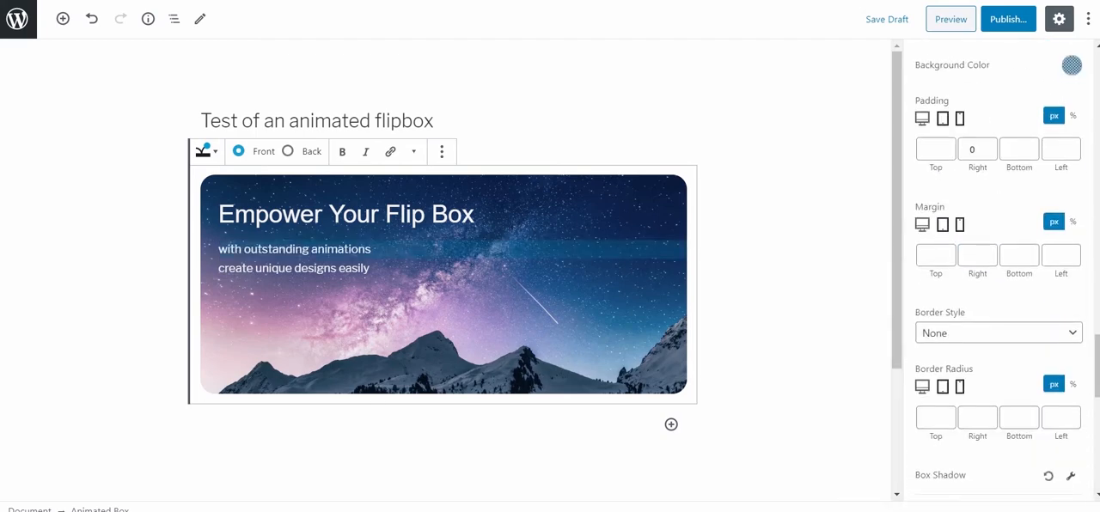
{"action": "type", "text": "50"}
{"action": "type", "text": "25"}
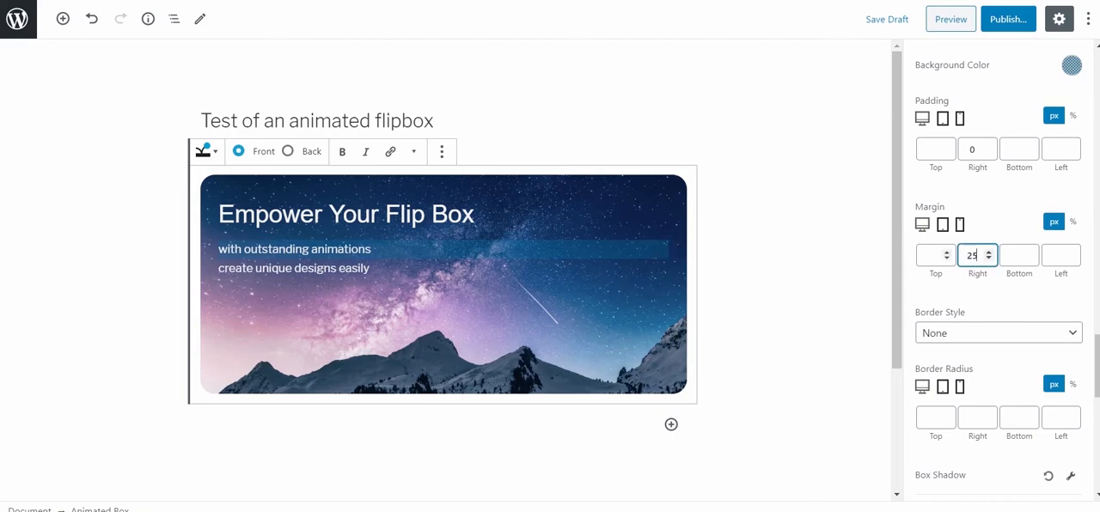
{"action": "scroll", "coordinate": [997, 267], "scroll_direction": "down", "scroll_amount": 1}
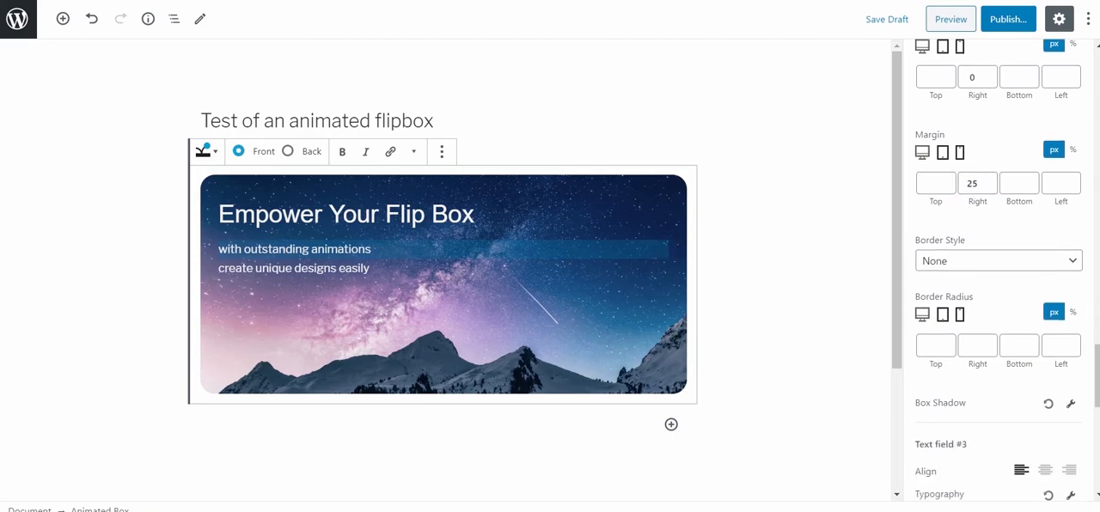
Set text field #2's top and bottom padding to 5 px each.
{"action": "left_click", "coordinate": [933, 77]}
{"action": "type", "text": "10"}
{"action": "left_click", "coordinate": [1016, 77]}
{"action": "type", "text": "5"}
{"action": "double_click", "coordinate": [931, 77]}
{"action": "type", "text": "5"}
{"action": "scroll", "coordinate": [997, 267], "scroll_direction": "down", "scroll_amount": 2}
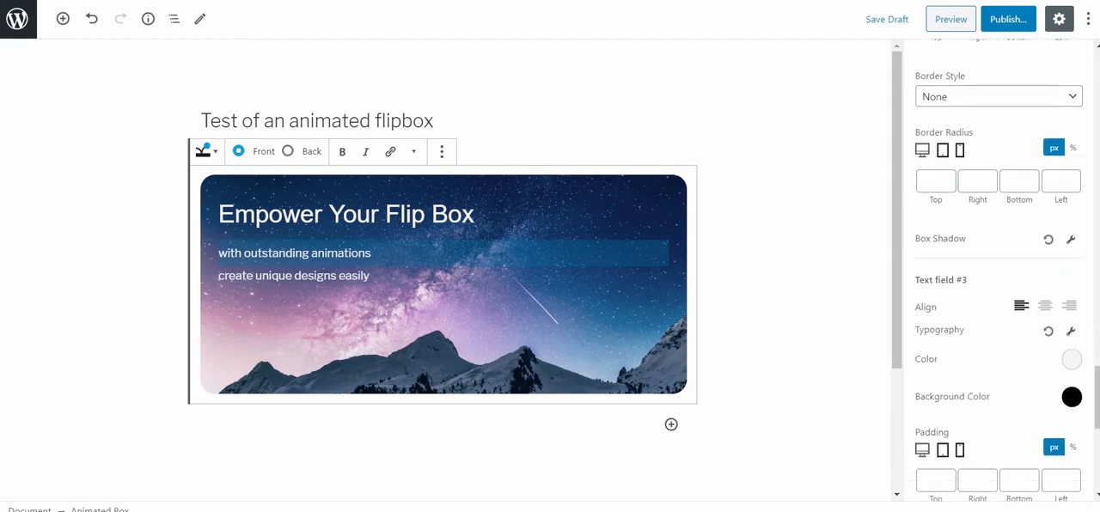
Set text field #3's font style to Italic and its font size to 16 px.
{"action": "scroll", "coordinate": [1023, 215], "scroll_direction": "down", "scroll_amount": 4}
{"action": "left_click", "coordinate": [1070, 63]}
{"action": "left_click", "coordinate": [999, 294]}
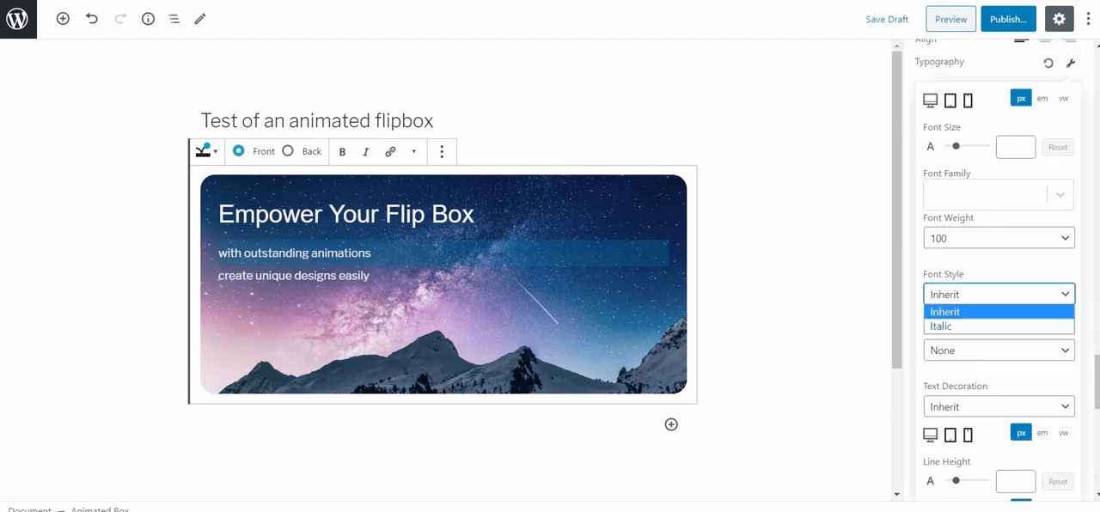
{"action": "left_click", "coordinate": [942, 327]}
{"action": "left_click_drag", "start_coordinate": [955, 146], "coordinate": [954, 146]}
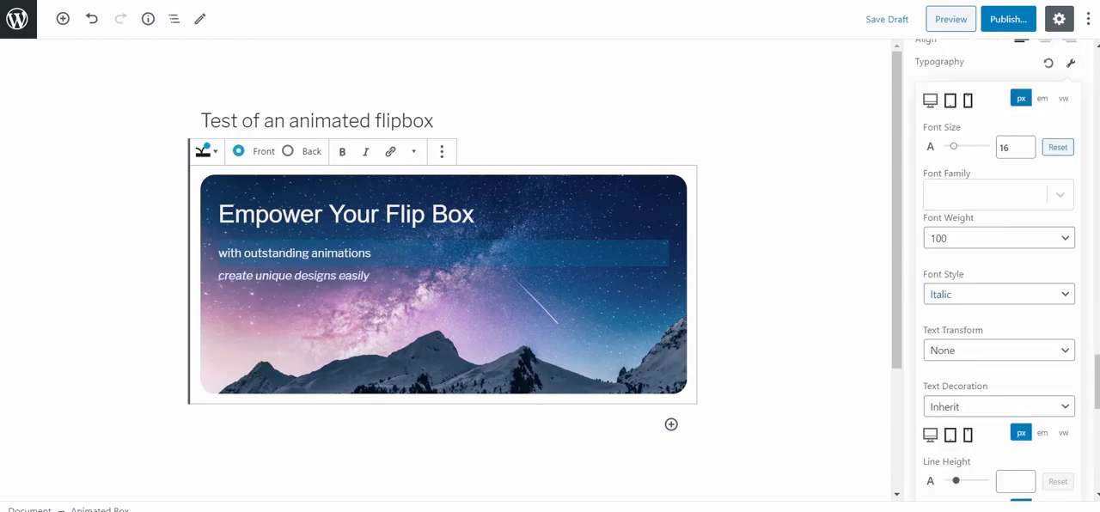
{"action": "left_click", "coordinate": [1071, 63]}
Reduce the opacity of text field #3's text color to about half.
{"action": "left_click", "coordinate": [1071, 91]}
{"action": "left_click_drag", "start_coordinate": [1081, 312], "coordinate": [1001, 312]}
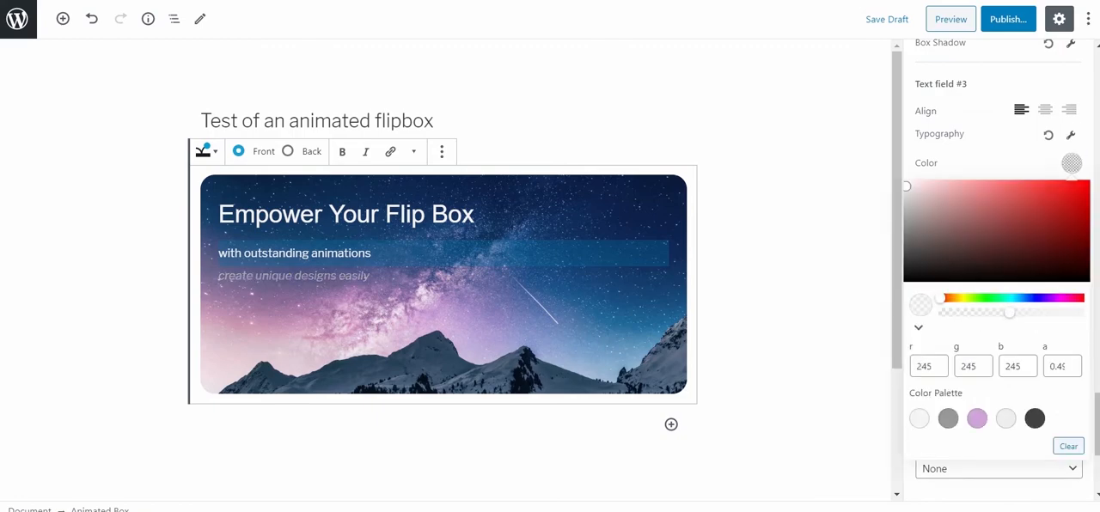
{"action": "left_click", "coordinate": [1071, 163]}
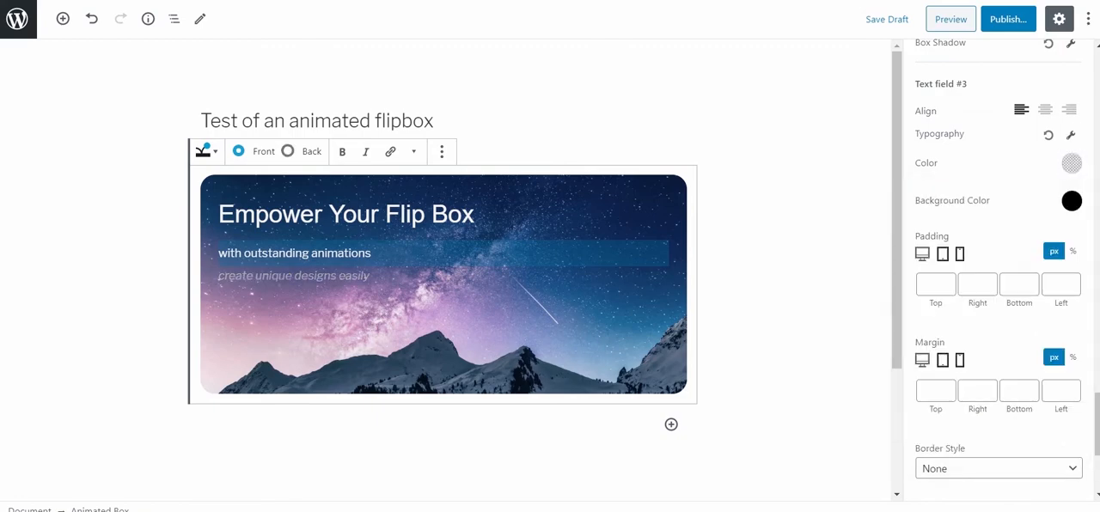
Switch the box preview and the style settings from the front to the back side.
{"action": "left_click", "coordinate": [288, 151]}
{"action": "left_click", "coordinate": [239, 151]}
{"action": "left_click", "coordinate": [288, 151]}
{"action": "scroll", "coordinate": [998, 270], "scroll_direction": "up", "scroll_amount": 20}
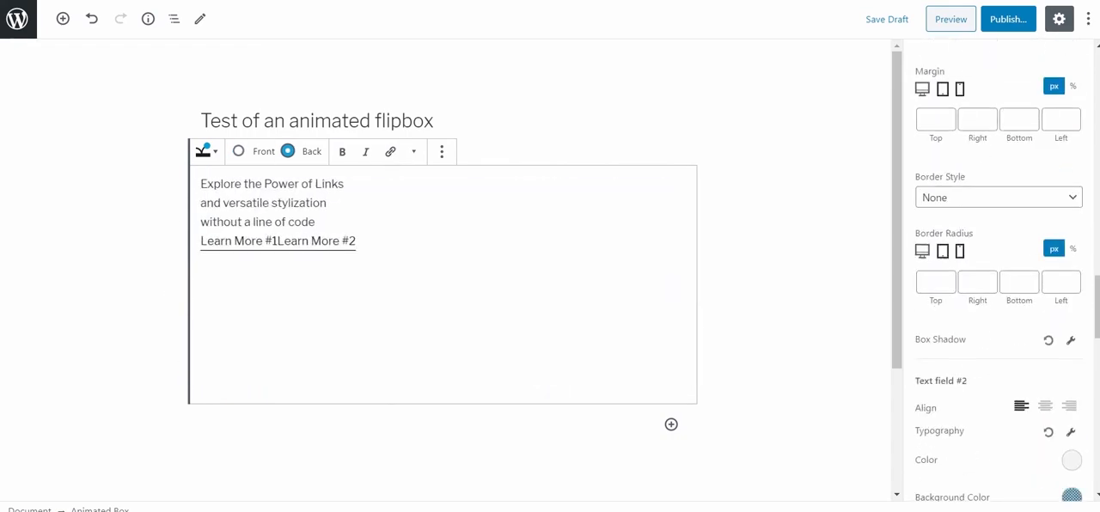
{"action": "scroll", "coordinate": [999, 270], "scroll_direction": "up", "scroll_amount": 10}
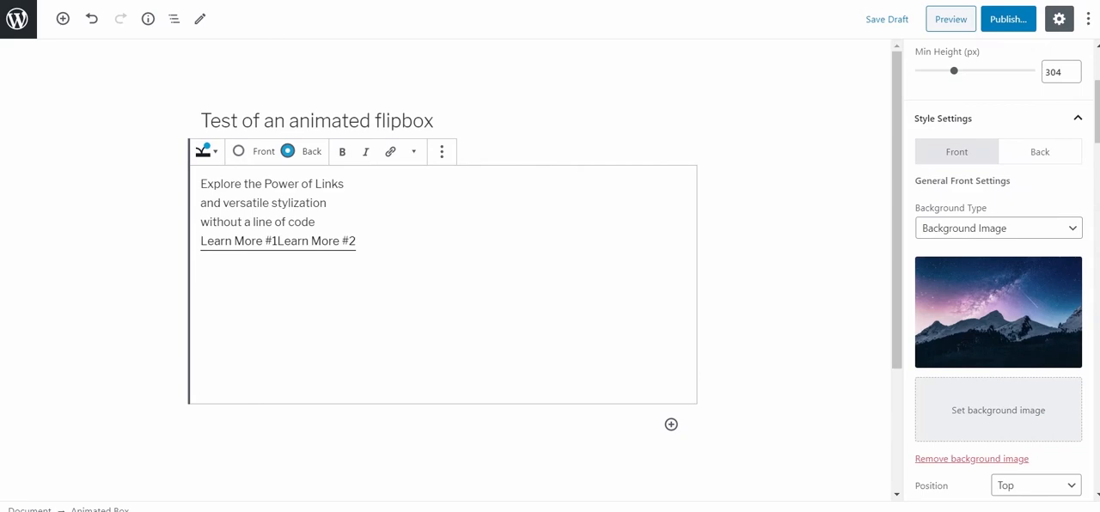
{"action": "left_click", "coordinate": [1040, 153]}
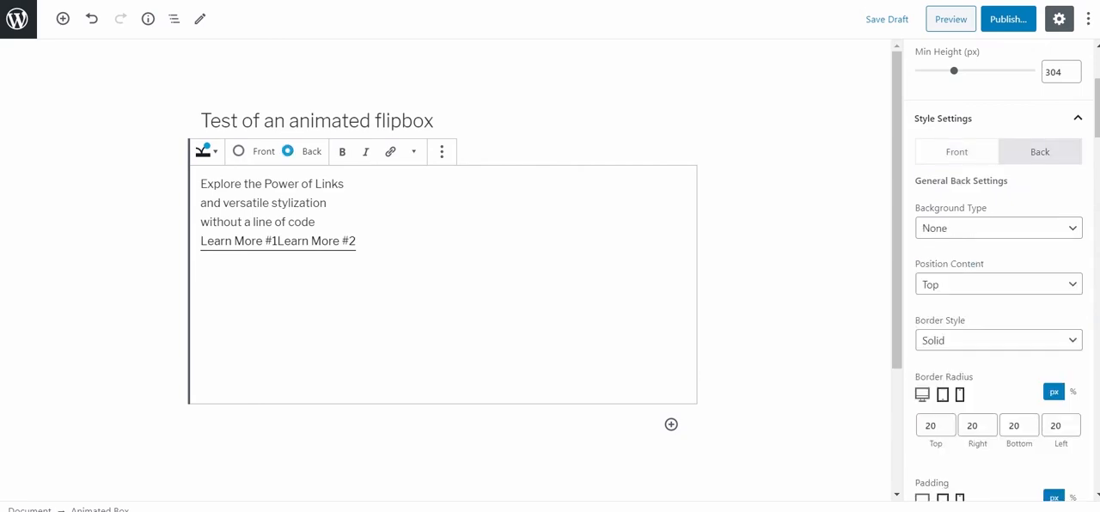
Try the Background Color type with the purple palette color on the back side and clear the color.
{"action": "left_click", "coordinate": [997, 227]}
{"action": "left_click", "coordinate": [964, 260]}
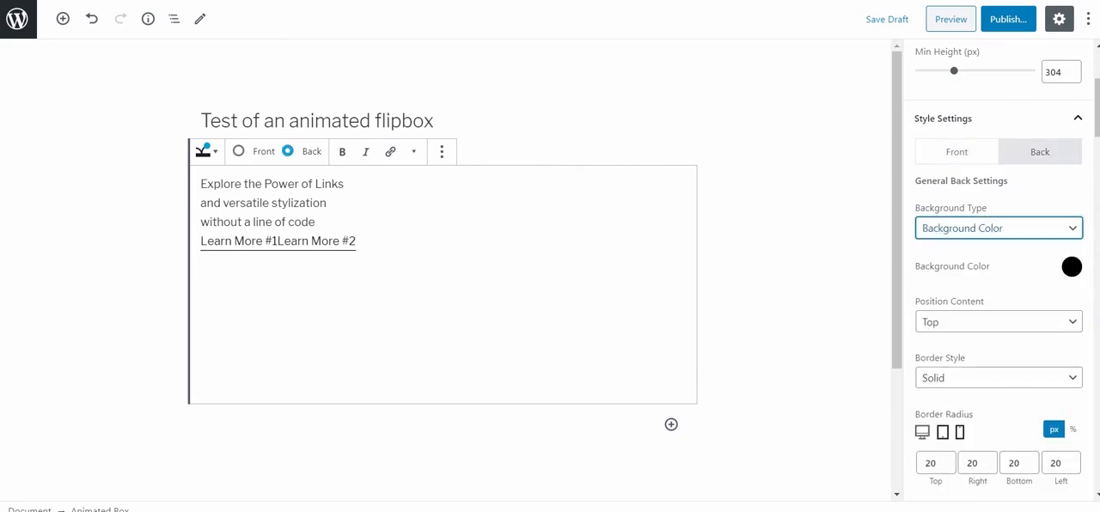
{"action": "left_click", "coordinate": [1072, 266]}
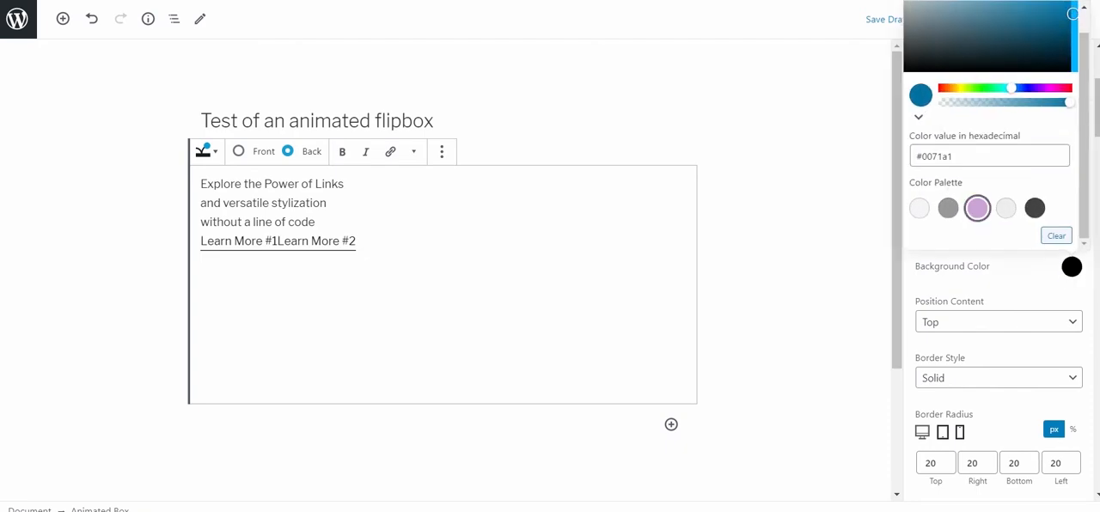
{"action": "left_click", "coordinate": [977, 207]}
{"action": "left_click", "coordinate": [1056, 235]}
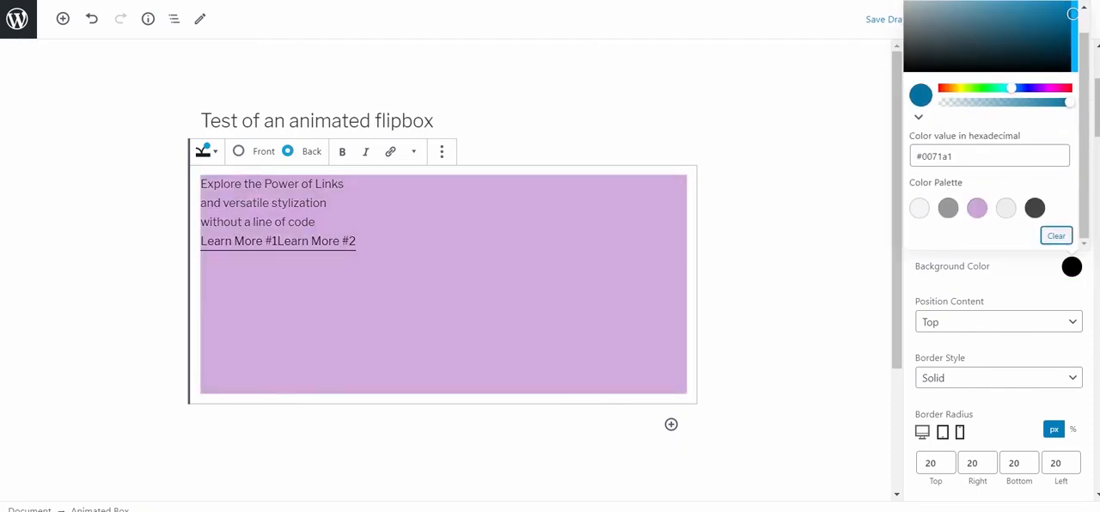
{"action": "left_click", "coordinate": [1071, 266]}
Try a Background Gradient of type Bottom Left on the back side.
{"action": "left_click", "coordinate": [998, 228]}
{"action": "key", "text": "Down"}
{"action": "key", "text": "Down"}
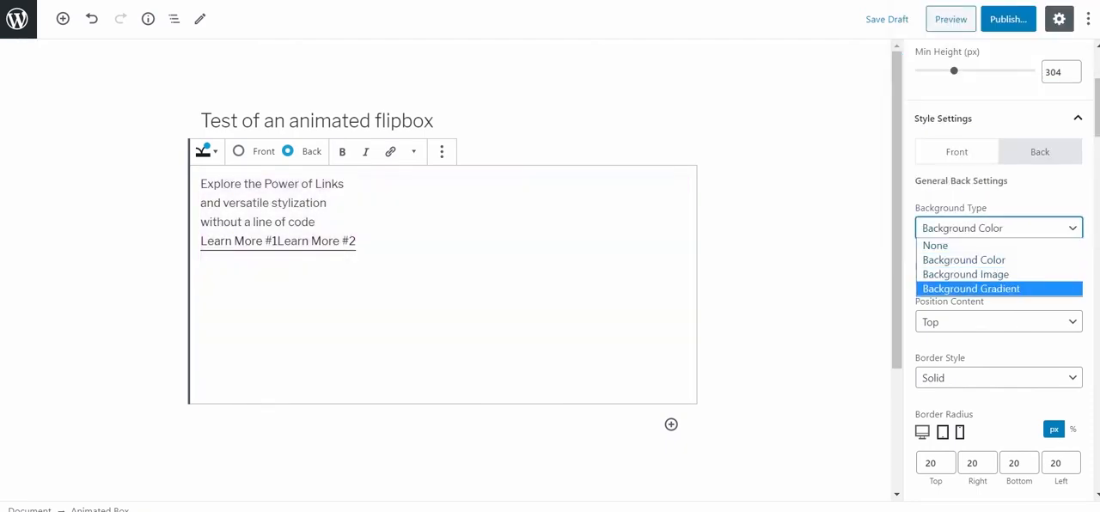
{"action": "key", "text": "Return"}
{"action": "key", "text": "Tab"}
{"action": "key", "text": "space"}
{"action": "key", "text": "Down"}
{"action": "key", "text": "Down"}
{"action": "key", "text": "Down"}
{"action": "key", "text": "Down"}
{"action": "key", "text": "Down"}
{"action": "key", "text": "Down"}
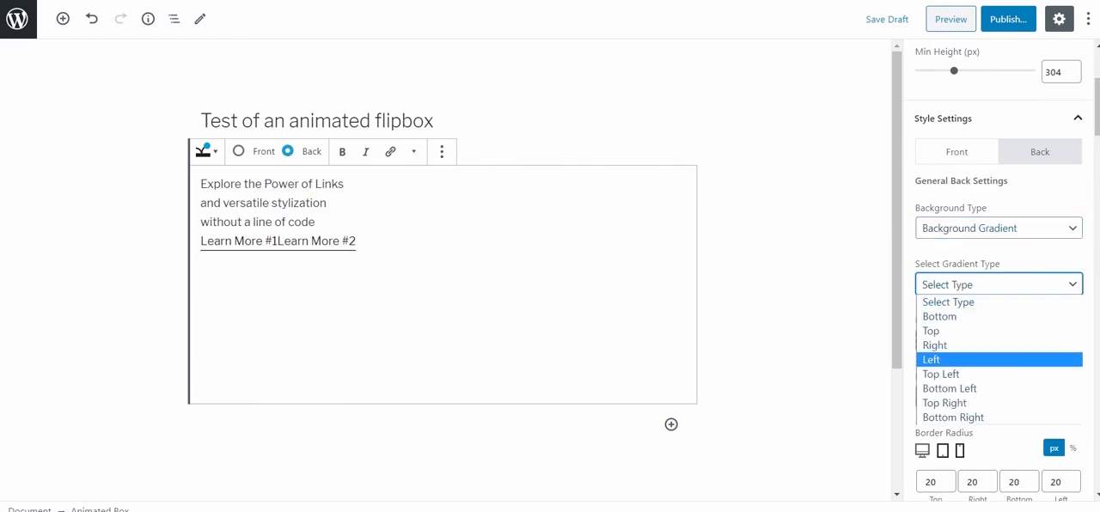
{"action": "key", "text": "Return"}
{"action": "scroll", "coordinate": [1066, 304], "scroll_direction": "down", "scroll_amount": 1}
Try the lightest palette color for gradient fill 2 and a reduced opacity for gradient fill 3.
{"action": "left_click", "coordinate": [1071, 344]}
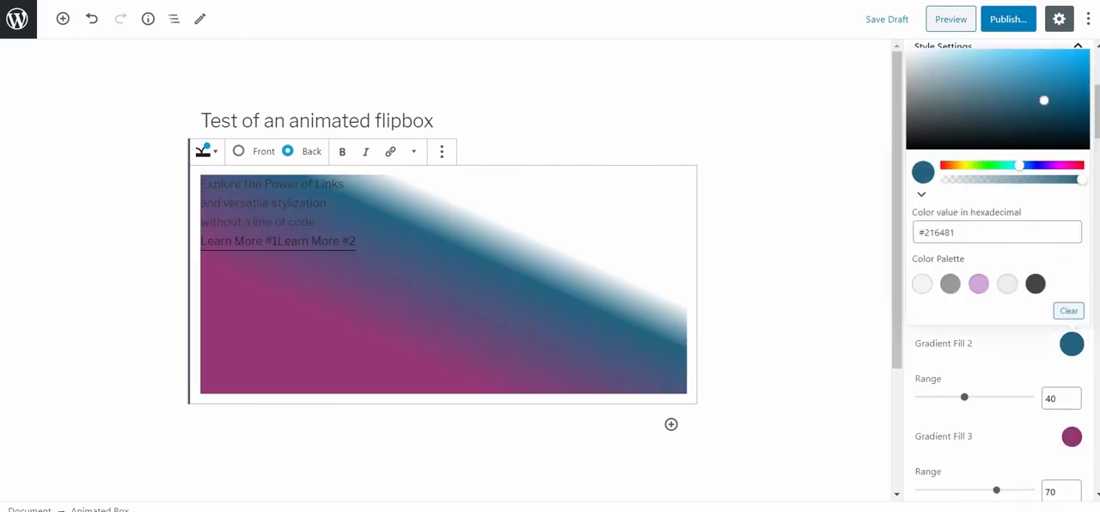
{"action": "left_click", "coordinate": [920, 285]}
{"action": "left_click", "coordinate": [1072, 437]}
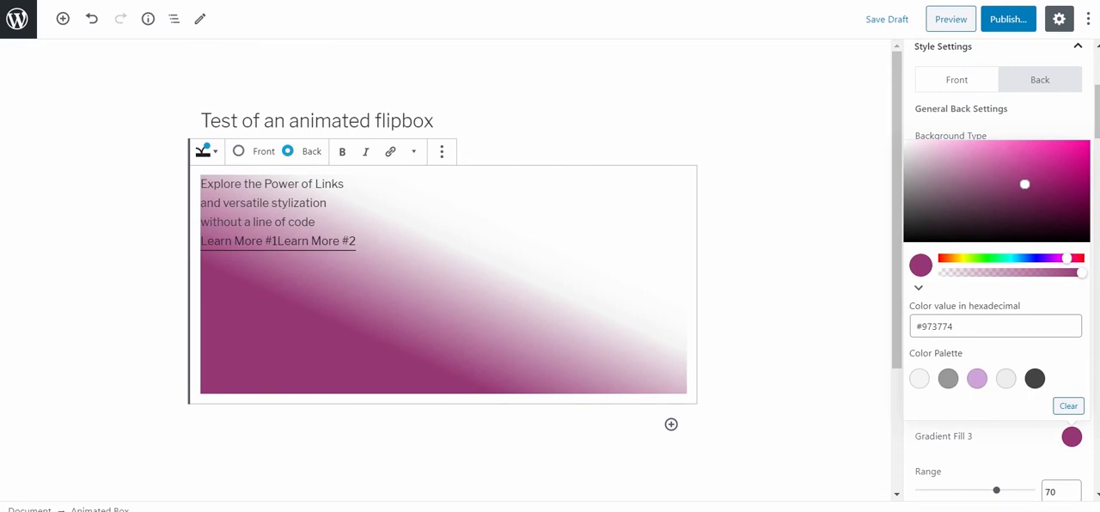
{"action": "left_click", "coordinate": [1073, 164]}
{"action": "left_click", "coordinate": [966, 273]}
{"action": "left_click", "coordinate": [1072, 436]}
Try gradient ranges of 40 for fill 1, 50 for fill 2 and 80 for fill 3.
{"action": "left_click_drag", "start_coordinate": [953, 304], "coordinate": [965, 304]}
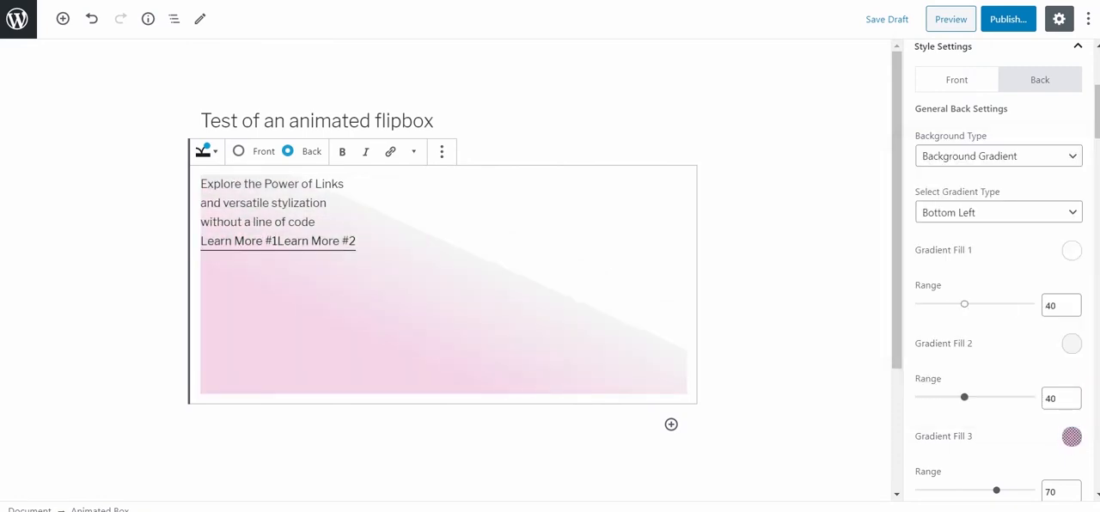
{"action": "left_click_drag", "start_coordinate": [965, 397], "coordinate": [974, 397]}
{"action": "mouse_move", "coordinate": [997, 491]}
{"action": "left_mouse_down"}
{"action": "mouse_move", "coordinate": [974, 490]}
{"action": "mouse_move", "coordinate": [1007, 491]}
{"action": "left_mouse_up"}
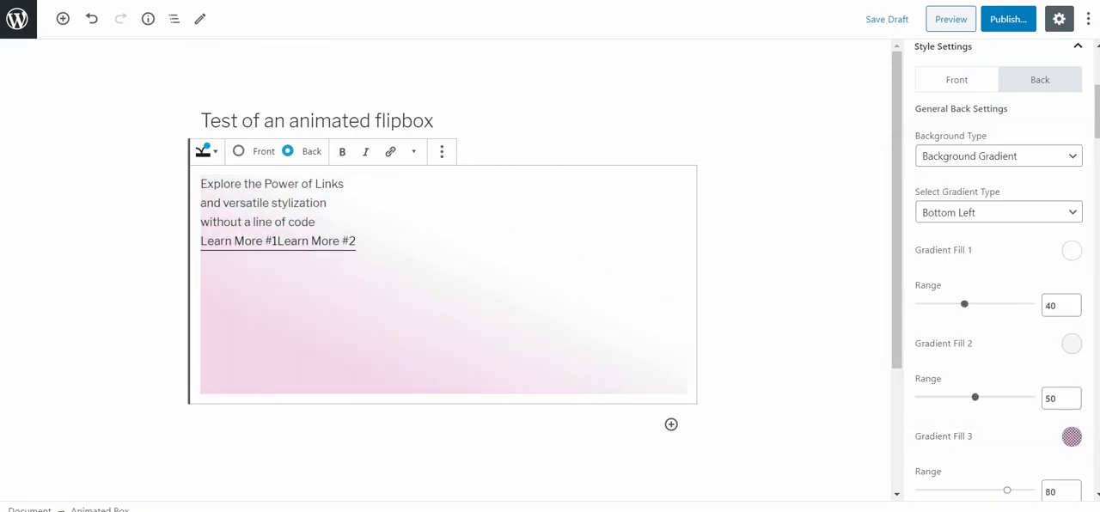
Change the back side's background type to Background Image and use the snowy mountain picture from the media library.
{"action": "scroll", "coordinate": [997, 300], "scroll_direction": "up", "scroll_amount": 2}
{"action": "left_click", "coordinate": [965, 300]}
{"action": "left_click", "coordinate": [963, 346]}
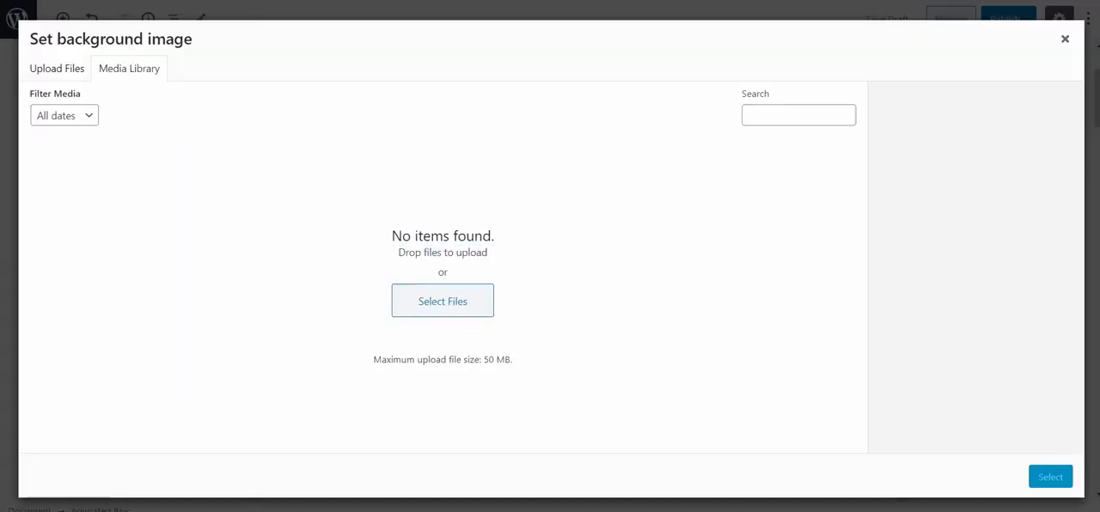
{"action": "left_click", "coordinate": [284, 186]}
{"action": "left_click", "coordinate": [1050, 477]}
{"action": "scroll", "coordinate": [997, 257], "scroll_direction": "down", "scroll_amount": 3}
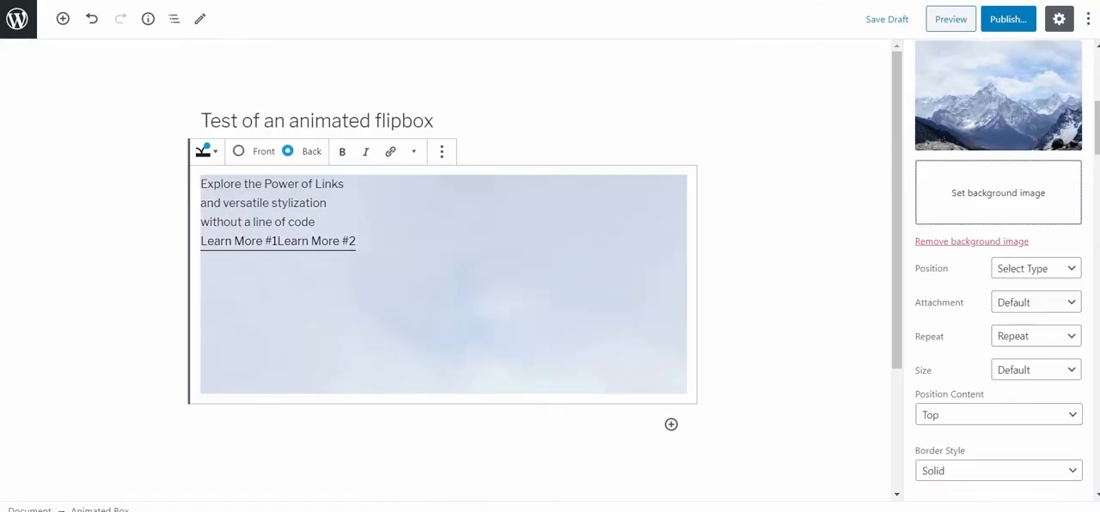
Compare the Cover and Contain sizes for the back background image and keep Cover.
{"action": "left_click", "coordinate": [1036, 369]}
{"action": "left_click", "coordinate": [1022, 415]}
{"action": "left_click", "coordinate": [1036, 369]}
{"action": "left_click", "coordinate": [1023, 429]}
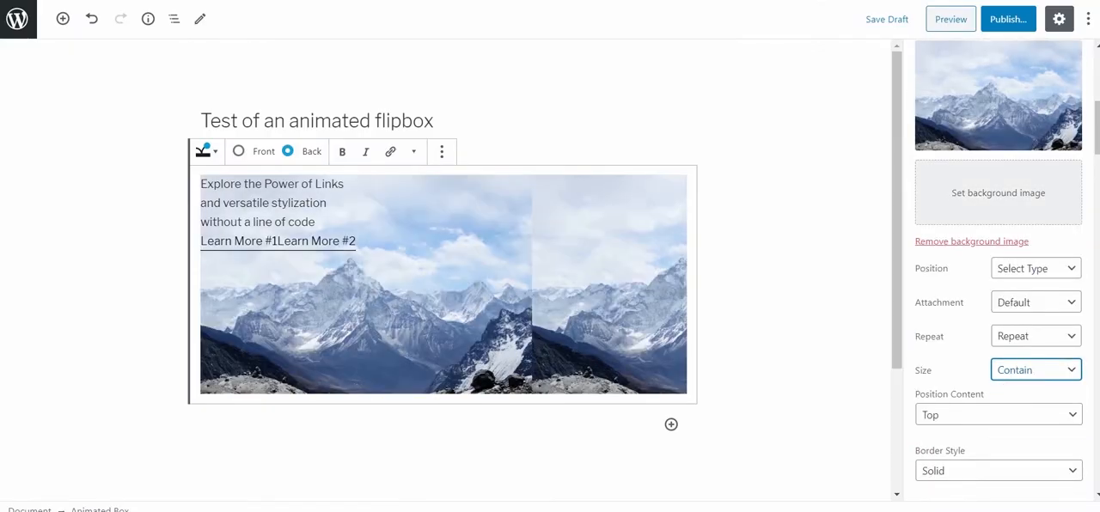
{"action": "left_click", "coordinate": [1035, 370]}
{"action": "left_click", "coordinate": [1023, 415]}
{"action": "scroll", "coordinate": [997, 258], "scroll_direction": "down", "scroll_amount": 1}
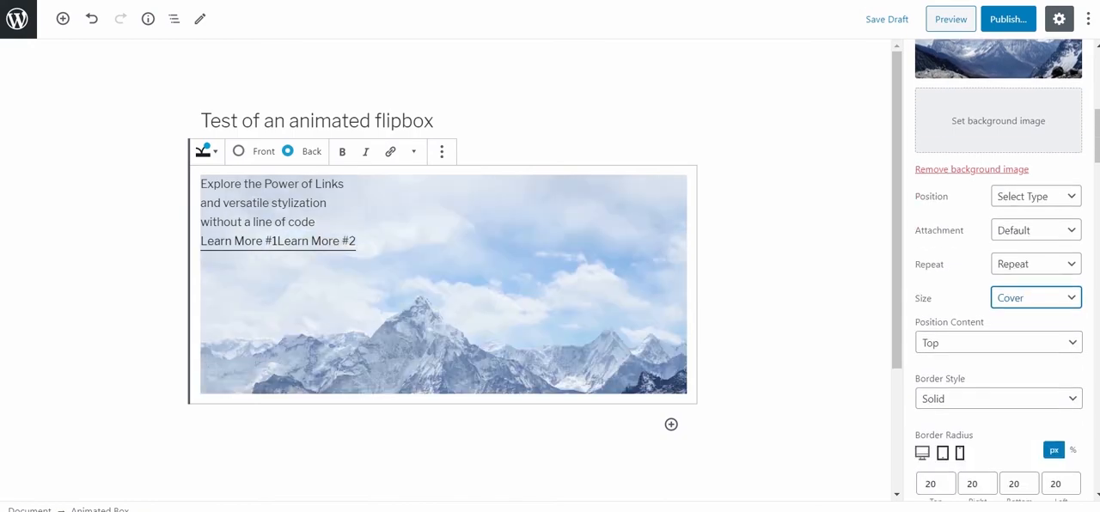
Try Bottom and the other content positions on the back side and return to Top.
{"action": "left_click", "coordinate": [998, 343]}
{"action": "left_click", "coordinate": [963, 375]}
{"action": "left_click", "coordinate": [998, 343]}
{"action": "left_click", "coordinate": [963, 389]}
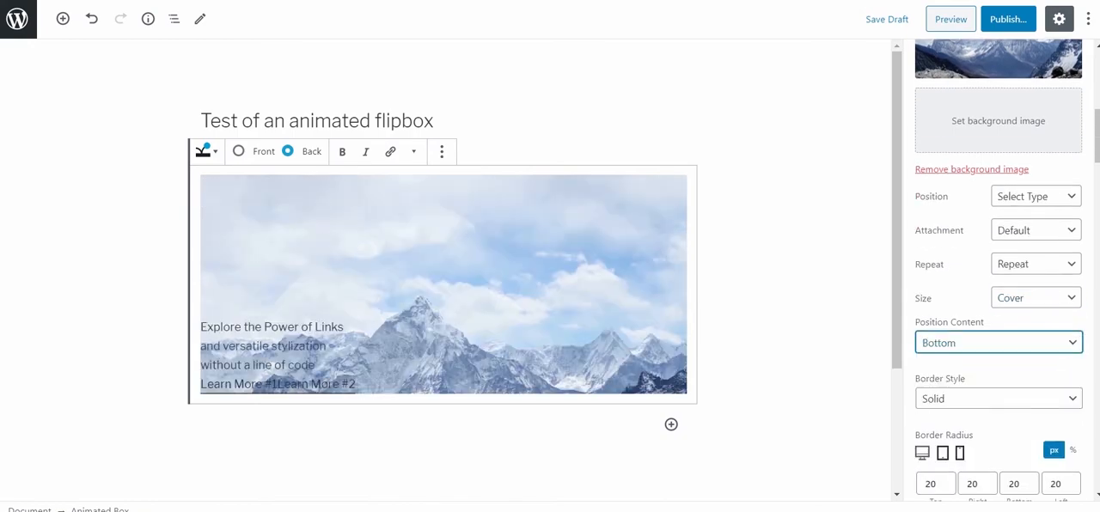
{"action": "left_click", "coordinate": [997, 343]}
{"action": "left_click", "coordinate": [962, 404]}
{"action": "left_click", "coordinate": [998, 343]}
{"action": "left_click", "coordinate": [954, 361]}
{"action": "scroll", "coordinate": [962, 361], "scroll_direction": "down", "scroll_amount": 4}
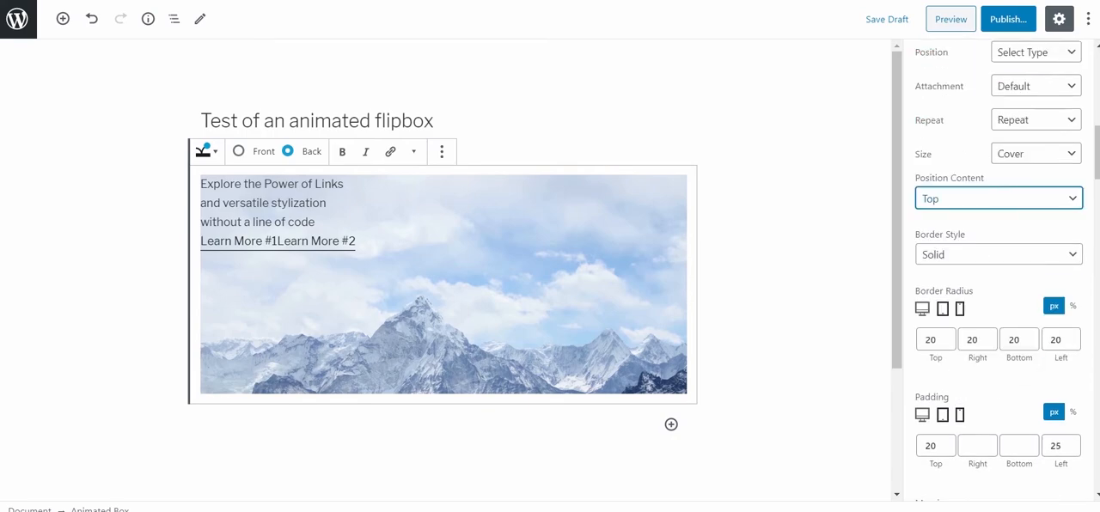
Set the back side's border radius to 20 px on the corners.
{"action": "left_click", "coordinate": [934, 267]}
{"action": "type", "text": "20"}
{"action": "key", "text": "Tab"}
{"action": "type", "text": "20"}
{"action": "key", "text": "Tab"}
{"action": "type", "text": "20"}
{"action": "key", "text": "Tab"}
{"action": "type", "text": "20"}
Set the back side's padding to 20 px at the top and 25 px at the left.
{"action": "double_click", "coordinate": [931, 374]}
{"action": "type", "text": "0"}
{"action": "left_click_drag", "start_coordinate": [898, 215], "coordinate": [897, 301]}
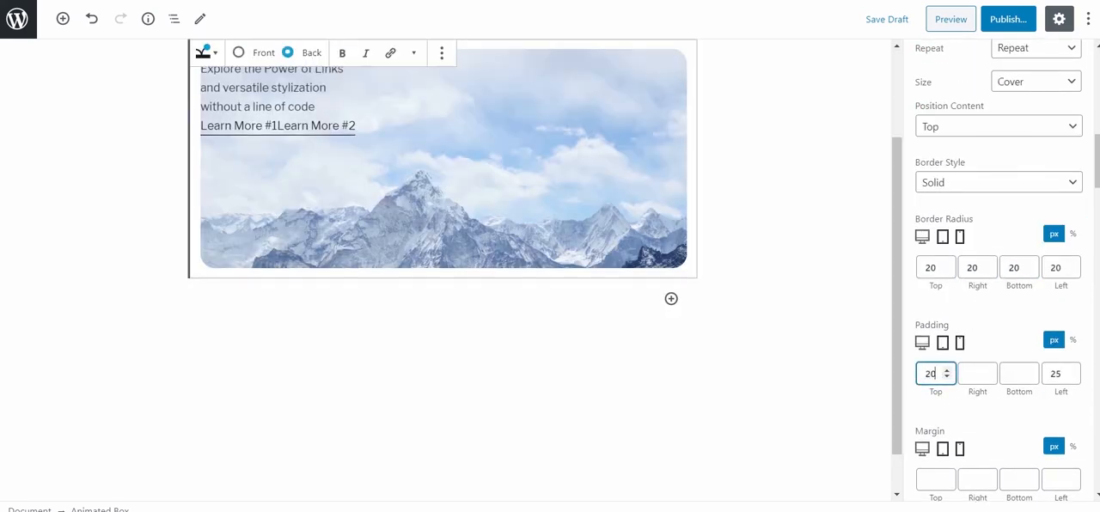
{"action": "left_click_drag", "start_coordinate": [897, 357], "coordinate": [897, 290]}
{"action": "double_click", "coordinate": [1055, 374]}
{"action": "type", "text": "25"}
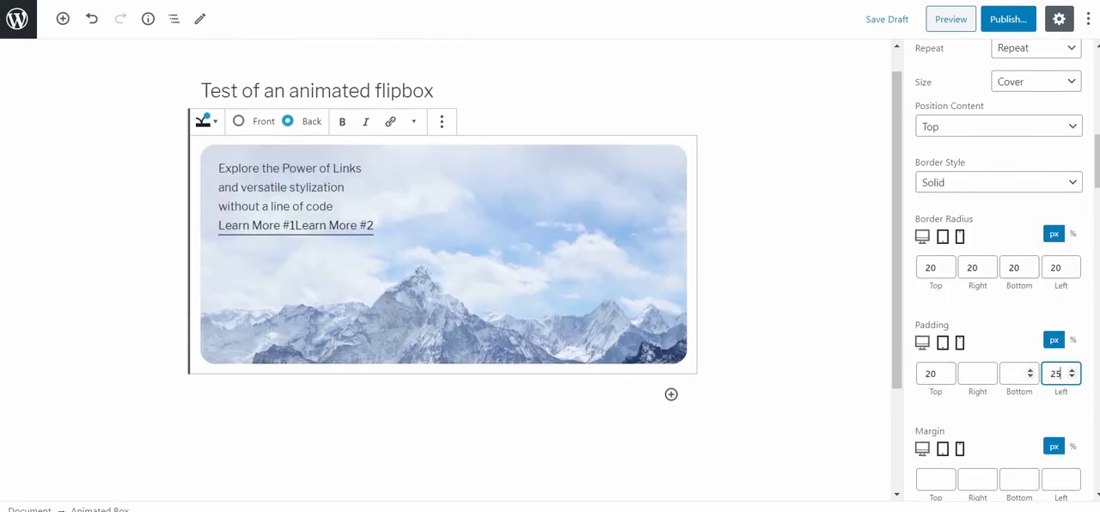
Set the back side's text field #1 to the Helvetica font at 34 px.
{"action": "scroll", "coordinate": [1009, 387], "scroll_direction": "down", "scroll_amount": 1}
{"action": "scroll", "coordinate": [997, 343], "scroll_direction": "down", "scroll_amount": 3}
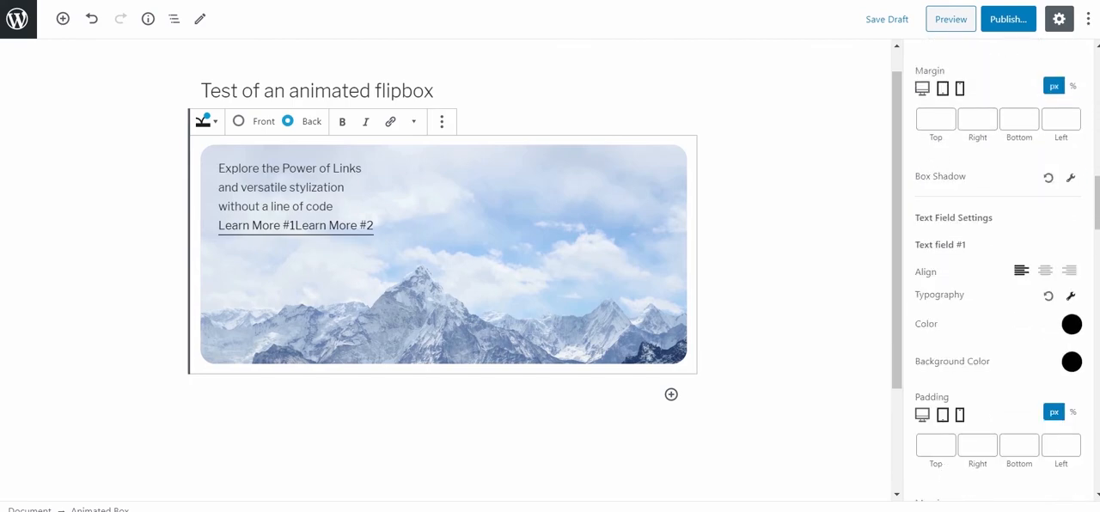
{"action": "left_click", "coordinate": [1071, 295]}
{"action": "left_click", "coordinate": [988, 429]}
{"action": "left_click", "coordinate": [950, 442]}
{"action": "left_click", "coordinate": [1012, 307]}
{"action": "type", "text": "34"}
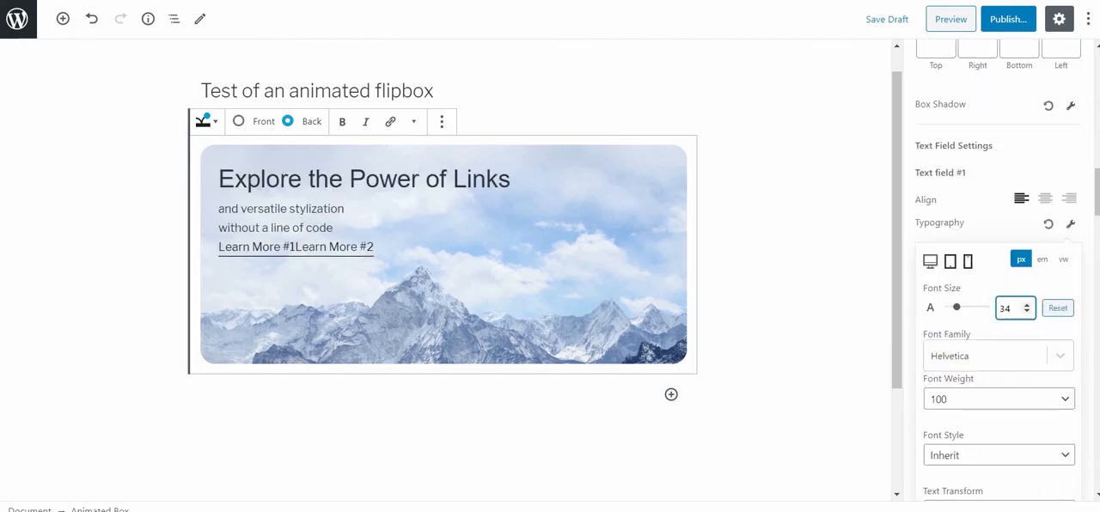
Compare the back heading with the front side and set text field #1's line height to 50 px.
{"action": "scroll", "coordinate": [999, 344], "scroll_direction": "down", "scroll_amount": 1}
{"action": "scroll", "coordinate": [999, 344], "scroll_direction": "up", "scroll_amount": 1}
{"action": "left_click", "coordinate": [239, 121]}
{"action": "left_click", "coordinate": [287, 121]}
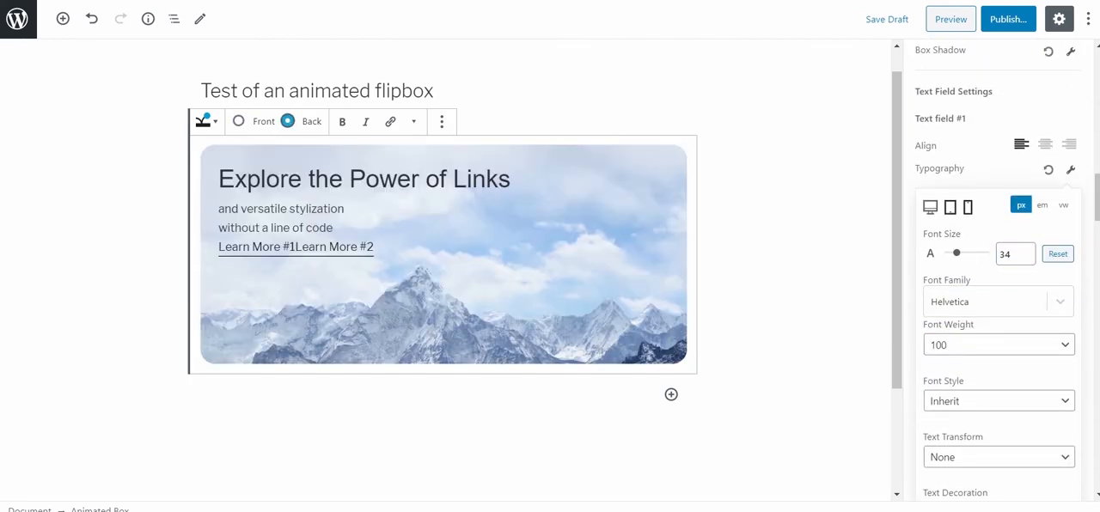
{"action": "scroll", "coordinate": [999, 343], "scroll_direction": "down", "scroll_amount": 3}
{"action": "left_click", "coordinate": [1014, 373]}
{"action": "type", "text": "50"}
{"action": "scroll", "coordinate": [1014, 343], "scroll_direction": "up", "scroll_amount": 2}
{"action": "left_click", "coordinate": [1071, 98]}
Set the back side's text field #1 top margin to 5 px.
{"action": "scroll", "coordinate": [998, 282], "scroll_direction": "down", "scroll_amount": 1}
{"action": "left_click", "coordinate": [933, 282]}
{"action": "type", "text": "0"}
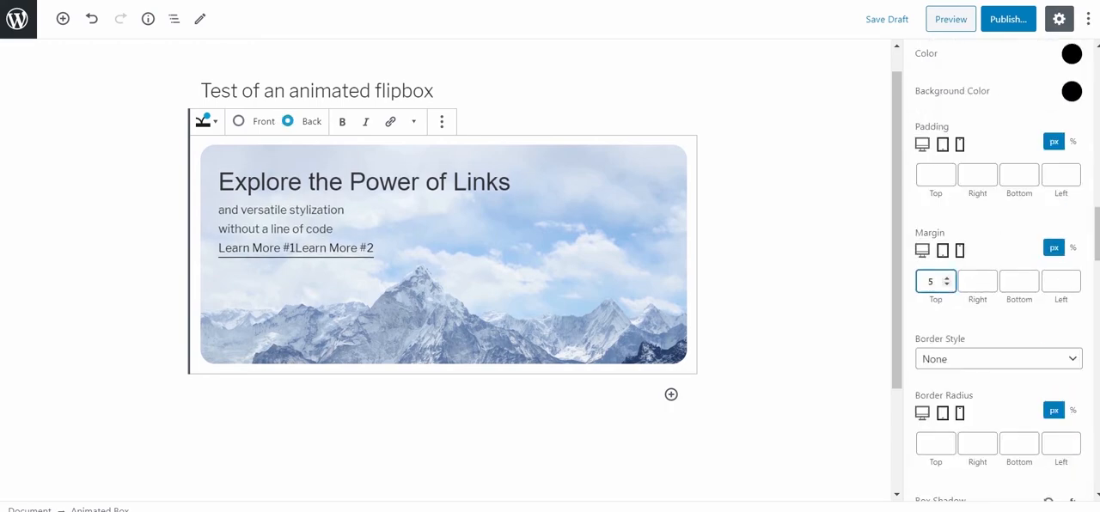
Set the top and bottom margins of the back side's text field #2 to 5 px.
{"action": "scroll", "coordinate": [945, 281], "scroll_direction": "down", "scroll_amount": 6}
{"action": "scroll", "coordinate": [999, 344], "scroll_direction": "down", "scroll_amount": 1}
{"action": "left_click", "coordinate": [934, 345]}
{"action": "type", "text": "5"}
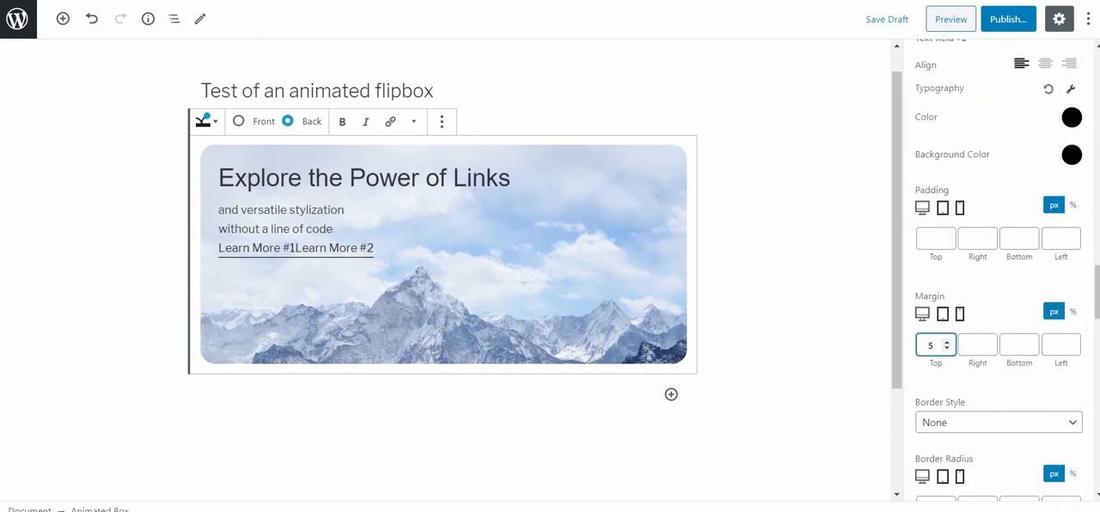
{"action": "left_click", "coordinate": [1017, 345]}
{"action": "type", "text": "5"}
Give the back side's text field #2 a semi-transparent blue background.
{"action": "scroll", "coordinate": [1017, 344], "scroll_direction": "down", "scroll_amount": 1}
{"action": "left_click", "coordinate": [1071, 83]}
{"action": "left_click", "coordinate": [966, 233]}
{"action": "left_click", "coordinate": [1072, 83]}
Set the right padding of the back side's text field #2 to 0 px and its right margin to 25 px.
{"action": "left_click", "coordinate": [974, 166]}
{"action": "type", "text": "25"}
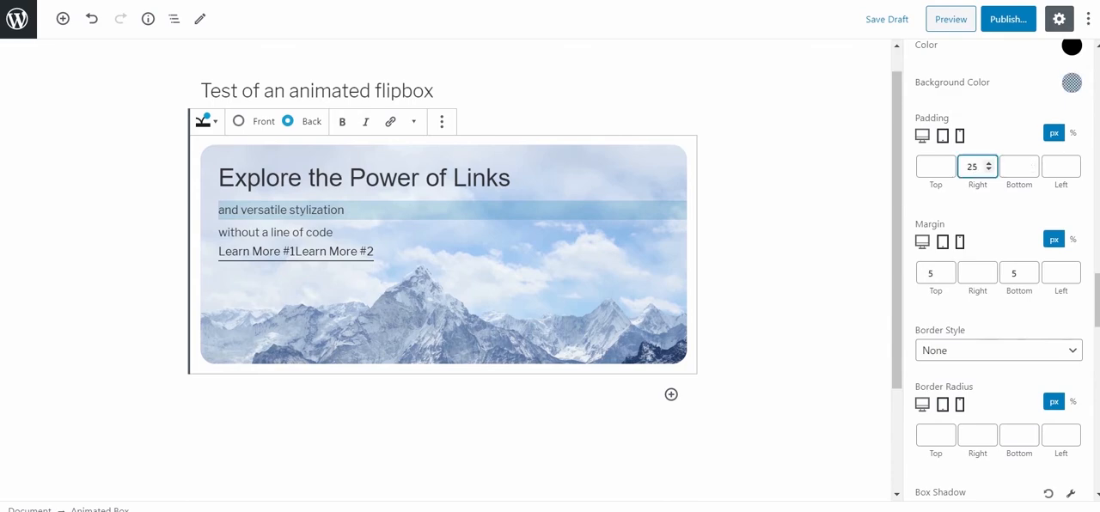
{"action": "key", "text": "BackSpace"}
{"action": "key", "text": "BackSpace"}
{"action": "type", "text": "0"}
{"action": "left_click", "coordinate": [974, 273]}
{"action": "type", "text": "25"}
Set the back side's text field #2 padding to 5 px top and bottom and 10 px left, with a 0 px left margin.
{"action": "left_click", "coordinate": [932, 167]}
{"action": "scroll", "coordinate": [937, 273], "scroll_direction": "up", "scroll_amount": 1}
{"action": "left_click", "coordinate": [1057, 346]}
{"action": "type", "text": "5"}
{"action": "key", "text": "BackSpace"}
{"action": "left_click", "coordinate": [1058, 239]}
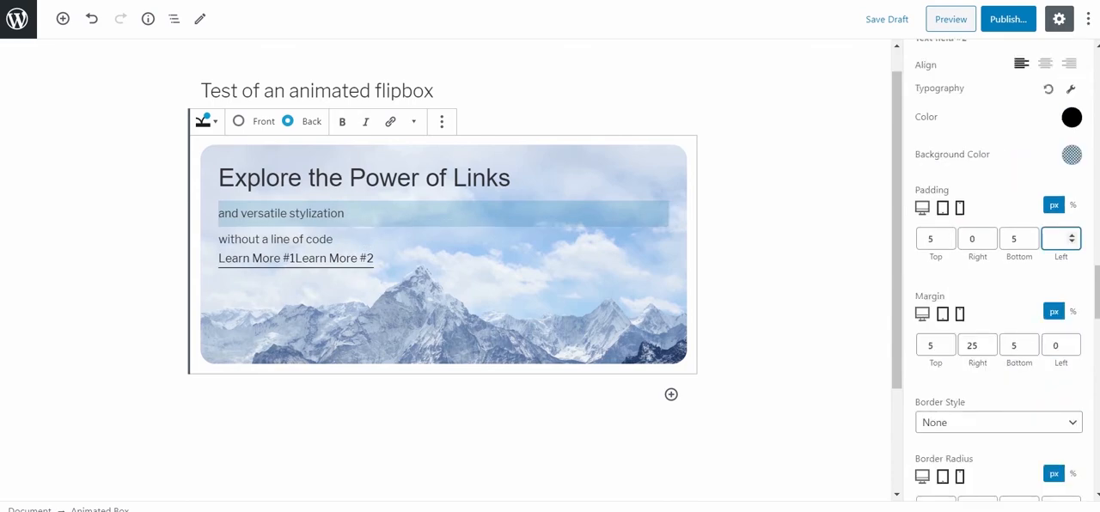
{"action": "type", "text": "5"}
{"action": "double_click", "coordinate": [1057, 239]}
{"action": "type", "text": "10"}
Set the back side's text field #3 to 16 px italic text.
{"action": "scroll", "coordinate": [988, 345], "scroll_direction": "down", "scroll_amount": 6}
{"action": "left_click", "coordinate": [1071, 223]}
{"action": "left_click_drag", "start_coordinate": [956, 308], "coordinate": [954, 307]}
{"action": "scroll", "coordinate": [956, 307], "scroll_direction": "down", "scroll_amount": 2}
{"action": "left_click", "coordinate": [997, 367]}
{"action": "left_click", "coordinate": [998, 311]}
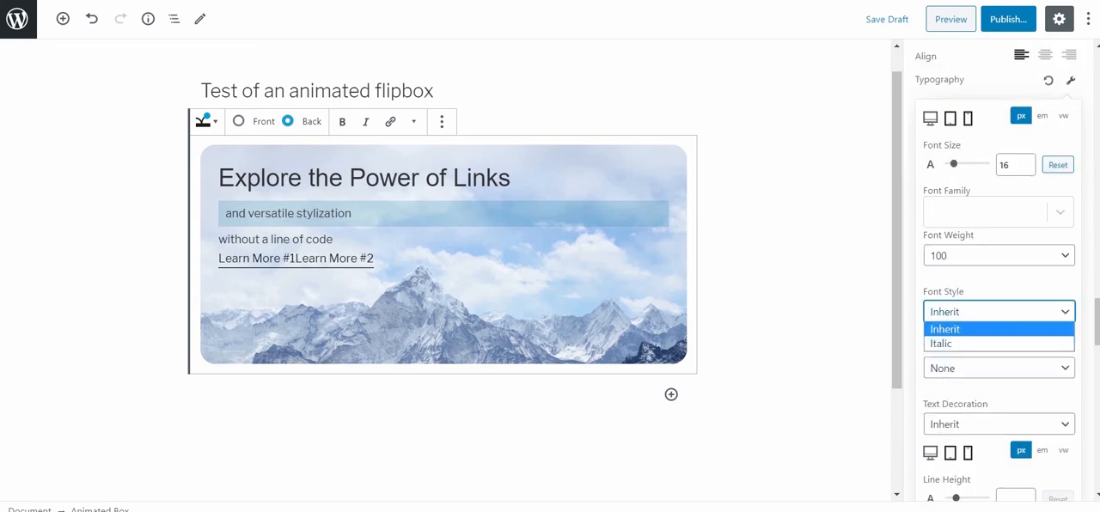
{"action": "left_click", "coordinate": [946, 343]}
{"action": "left_click", "coordinate": [1071, 80]}
Set the back side's text field #3 left margin to 10 px and its line height to 34.5 px.
{"action": "left_click", "coordinate": [1056, 336]}
{"action": "type", "text": "10"}
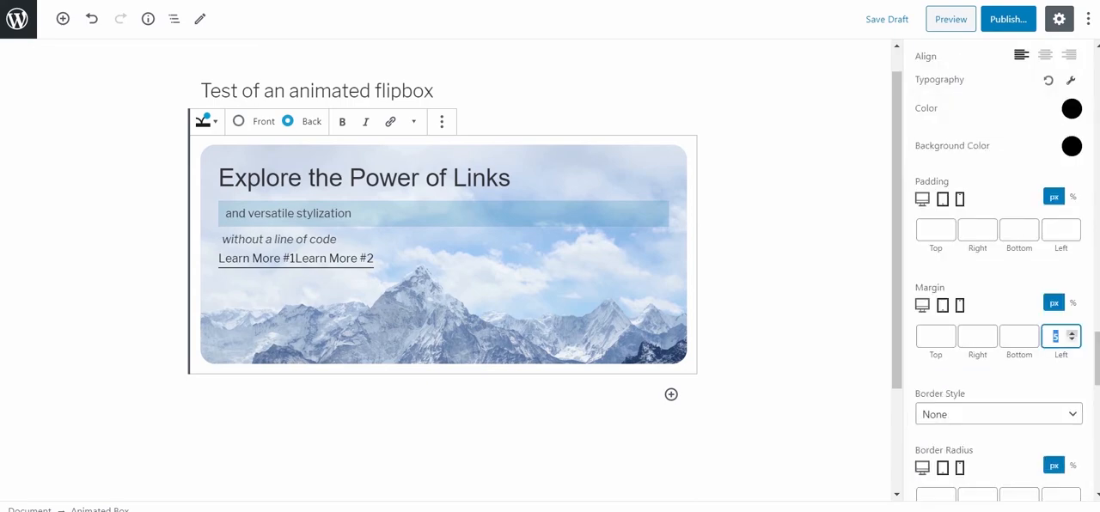
{"action": "scroll", "coordinate": [1028, 336], "scroll_direction": "down", "scroll_amount": 3}
{"action": "scroll", "coordinate": [1029, 336], "scroll_direction": "up", "scroll_amount": 5}
{"action": "left_click", "coordinate": [1071, 224]}
{"action": "scroll", "coordinate": [997, 284], "scroll_direction": "down", "scroll_amount": 5}
{"action": "left_click", "coordinate": [955, 281]}
{"action": "scroll", "coordinate": [956, 282], "scroll_direction": "up", "scroll_amount": 4}
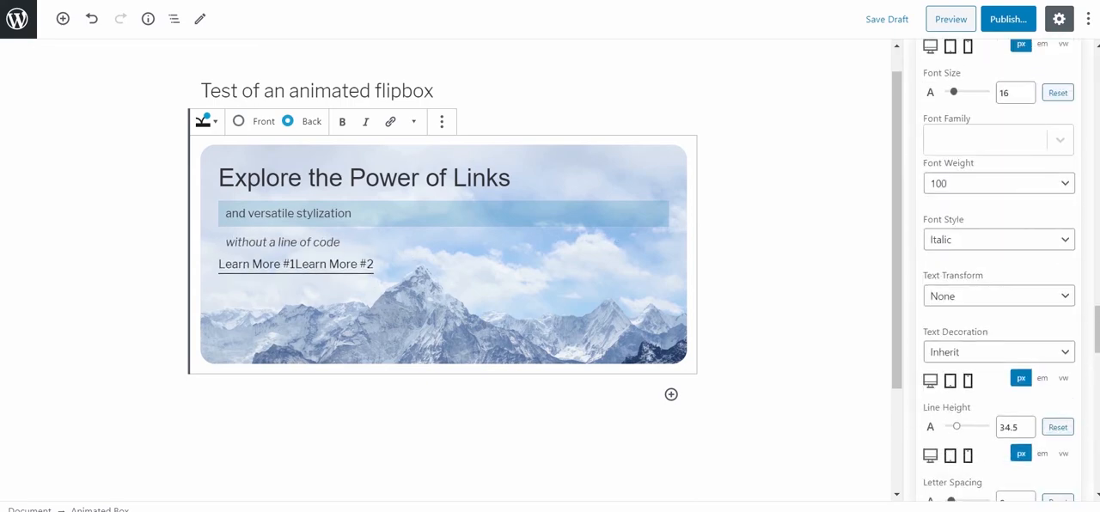
{"action": "left_click", "coordinate": [1070, 152]}
Set the back side's Button 1 text to the Helvetica font at 27 px.
{"action": "scroll", "coordinate": [1071, 152], "scroll_direction": "down", "scroll_amount": 6}
{"action": "scroll", "coordinate": [996, 267], "scroll_direction": "down", "scroll_amount": 2}
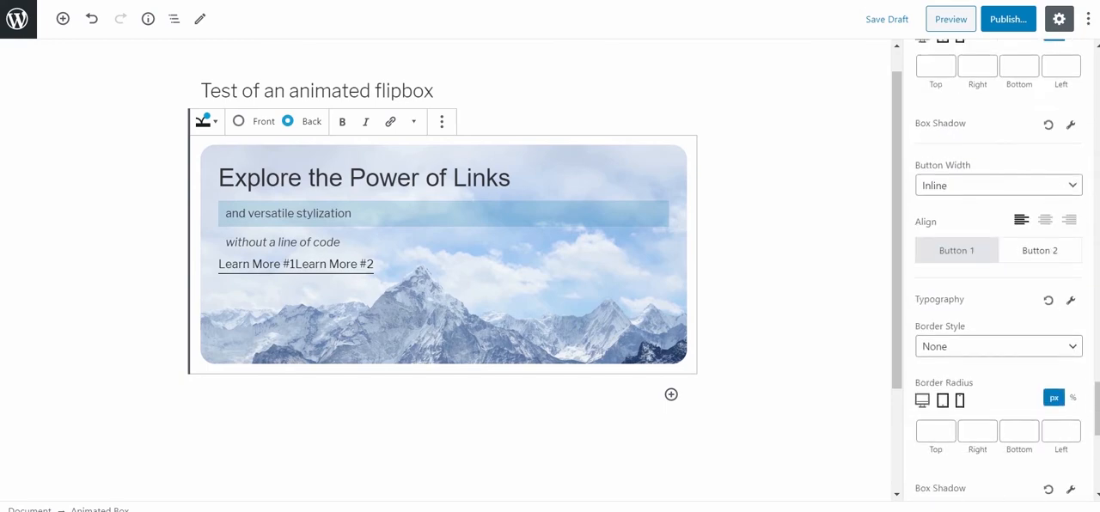
{"action": "scroll", "coordinate": [997, 266], "scroll_direction": "down", "scroll_amount": 1}
{"action": "left_click", "coordinate": [1070, 228]}
{"action": "mouse_move", "coordinate": [955, 312]}
{"action": "left_mouse_down"}
{"action": "mouse_move", "coordinate": [976, 312]}
{"action": "mouse_move", "coordinate": [955, 312]}
{"action": "left_mouse_up"}
{"action": "left_click", "coordinate": [997, 359]}
{"action": "left_click", "coordinate": [948, 444]}
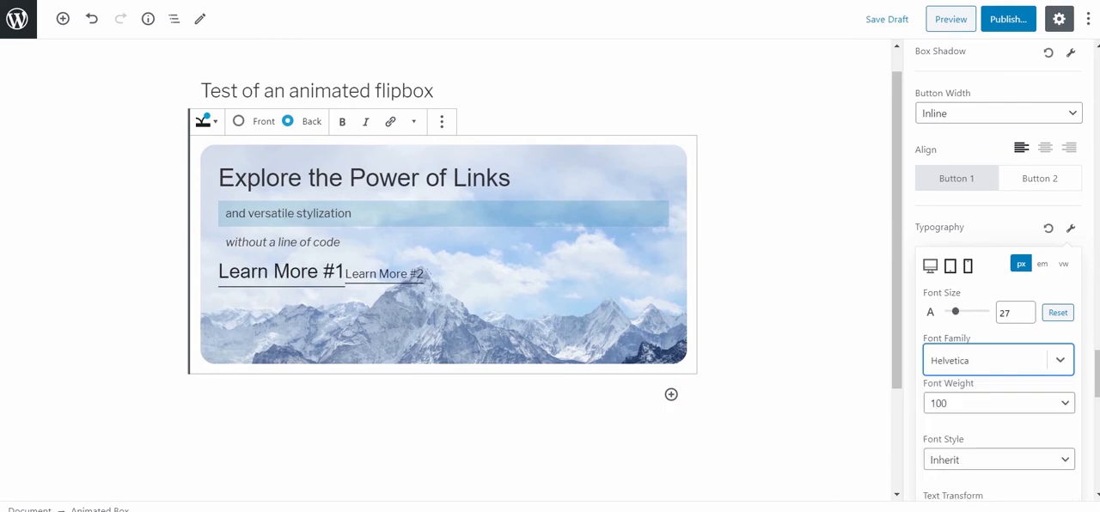
Increase the line height of the back side's Button 1 text slightly.
{"action": "scroll", "coordinate": [997, 275], "scroll_direction": "down", "scroll_amount": 5}
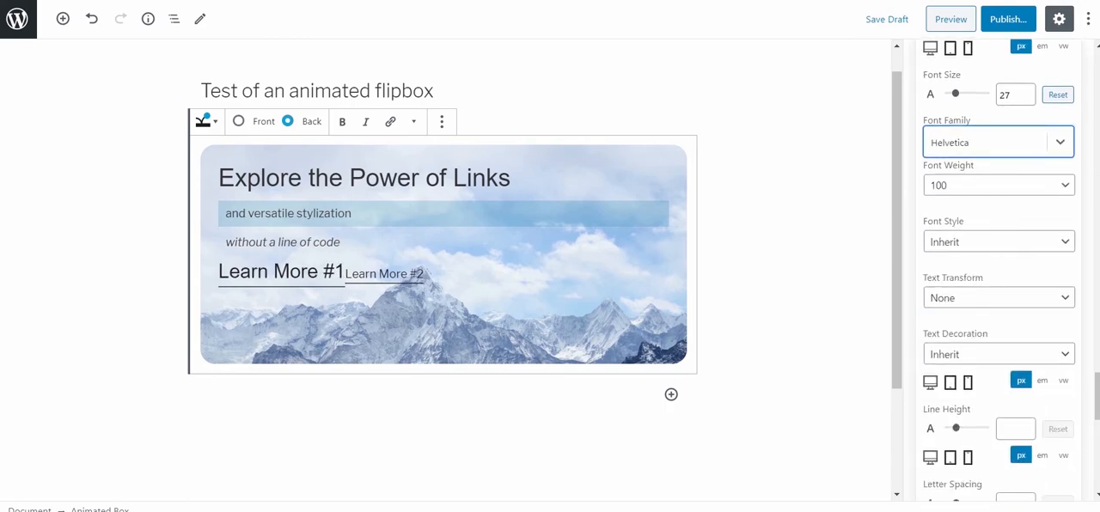
{"action": "left_click_drag", "start_coordinate": [956, 286], "coordinate": [959, 285]}
{"action": "scroll", "coordinate": [997, 275], "scroll_direction": "up", "scroll_amount": 3}
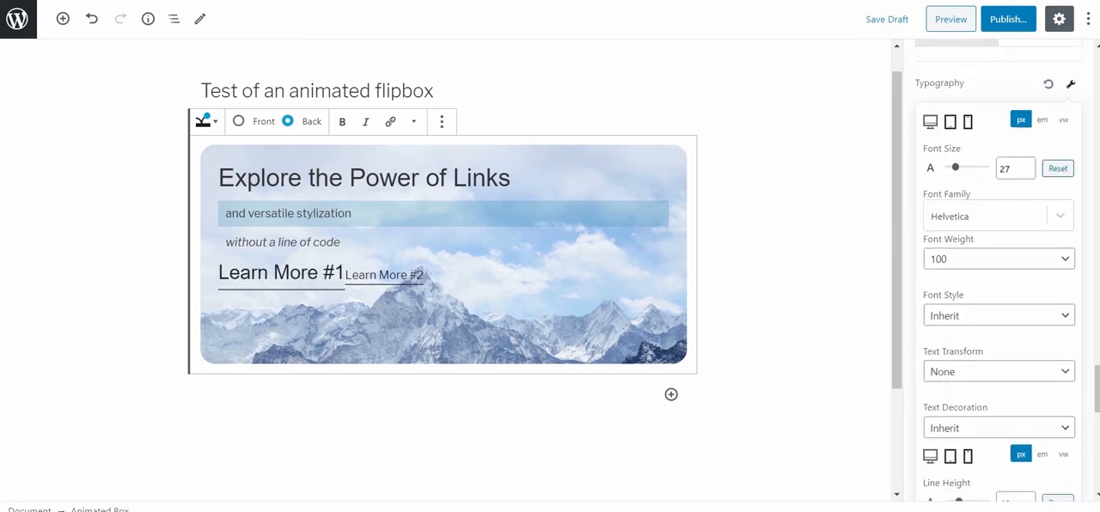
{"action": "left_click", "coordinate": [1071, 83]}
Set Button 1's hover text color to the blue #2387c9.
{"action": "scroll", "coordinate": [1031, 101], "scroll_direction": "down", "scroll_amount": 3}
{"action": "left_click", "coordinate": [1040, 295]}
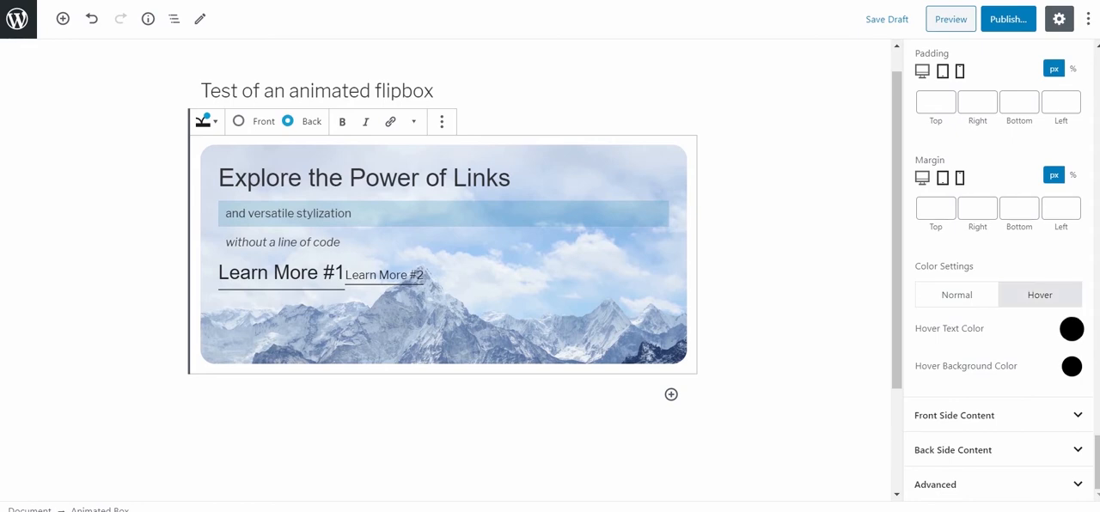
{"action": "left_click", "coordinate": [1072, 329]}
{"action": "left_click", "coordinate": [920, 271]}
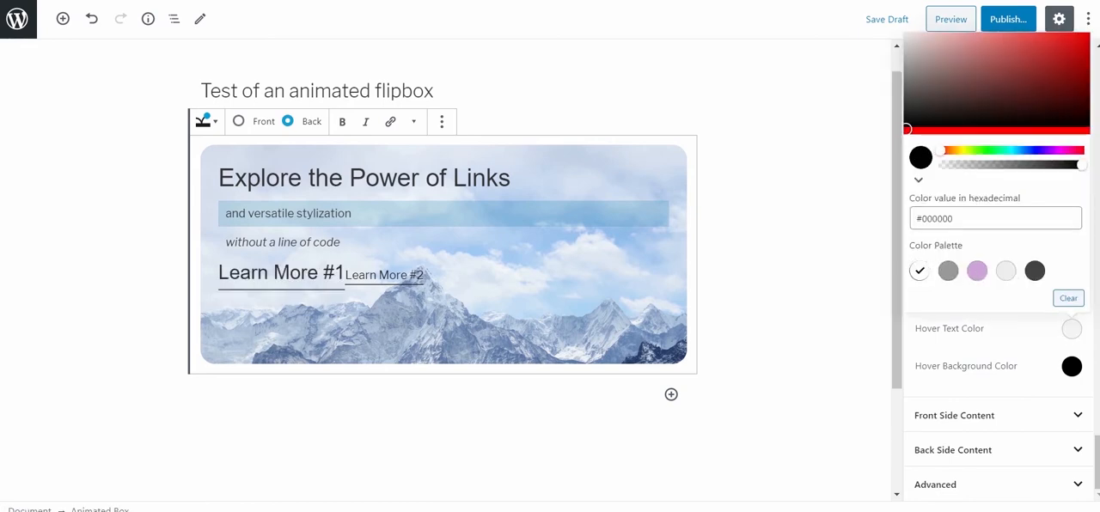
{"action": "left_click", "coordinate": [1021, 150]}
{"action": "left_click", "coordinate": [1061, 56]}
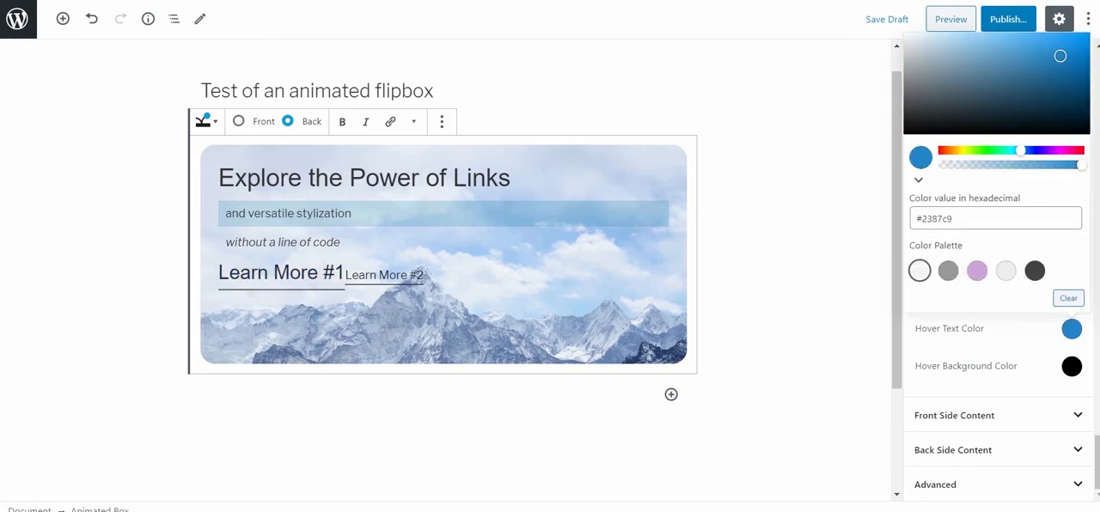
{"action": "left_click", "coordinate": [1071, 329]}
Set Button 1's hover background color to the very light gray from the color palette.
{"action": "left_click", "coordinate": [1072, 366]}
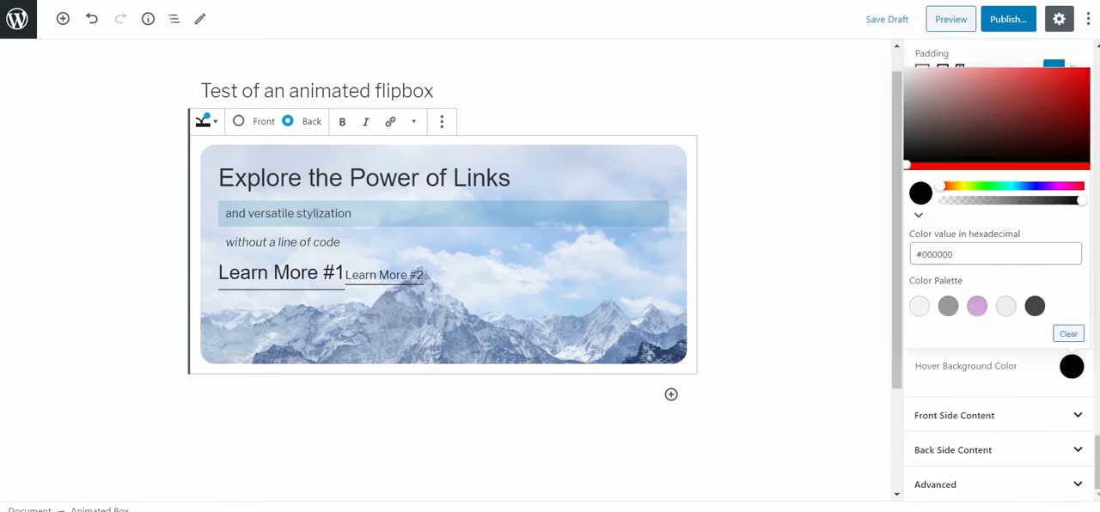
{"action": "left_click", "coordinate": [920, 307]}
{"action": "left_click", "coordinate": [1072, 366]}
Round Button 1 with a border radius of 6 px on all four corners.
{"action": "scroll", "coordinate": [938, 180], "scroll_direction": "up", "scroll_amount": 3}
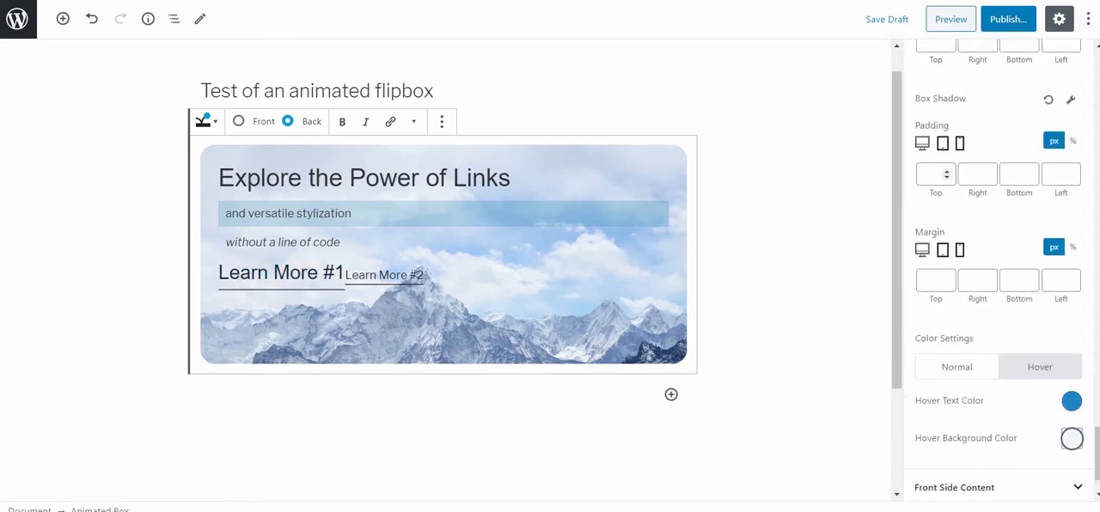
{"action": "type", "text": "20"}
{"action": "key", "text": "BackSpace"}
{"action": "key", "text": "BackSpace"}
{"action": "type", "text": "6"}
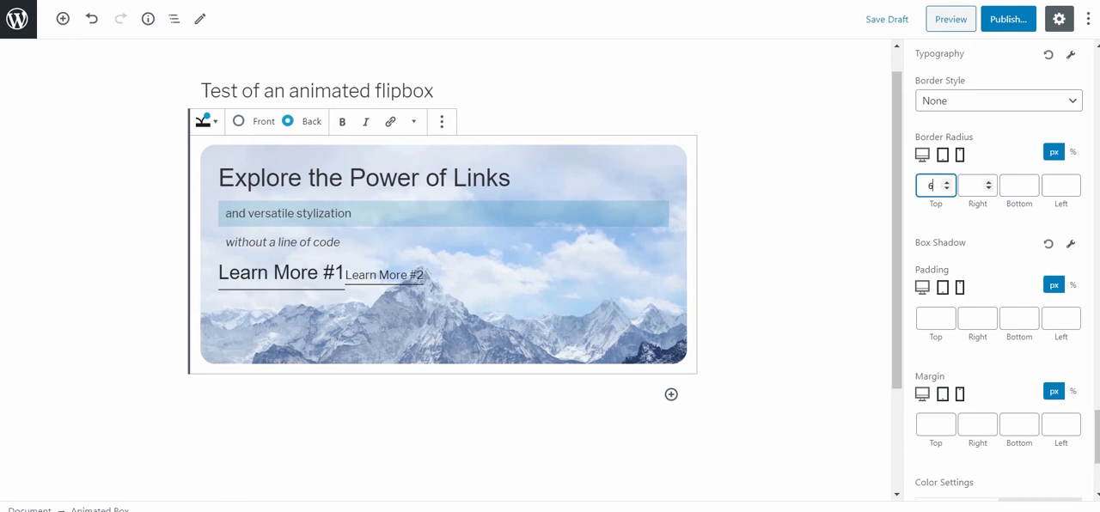
{"action": "left_click", "coordinate": [974, 186]}
{"action": "type", "text": "6"}
{"action": "left_click", "coordinate": [1015, 186]}
{"action": "type", "text": "6"}
Set Button 1's padding to 5 px at the top and bottom and 10 px at the right and left.
{"action": "left_click", "coordinate": [1015, 319]}
{"action": "type", "text": "5"}
{"action": "left_click", "coordinate": [974, 319]}
{"action": "type", "text": "10"}
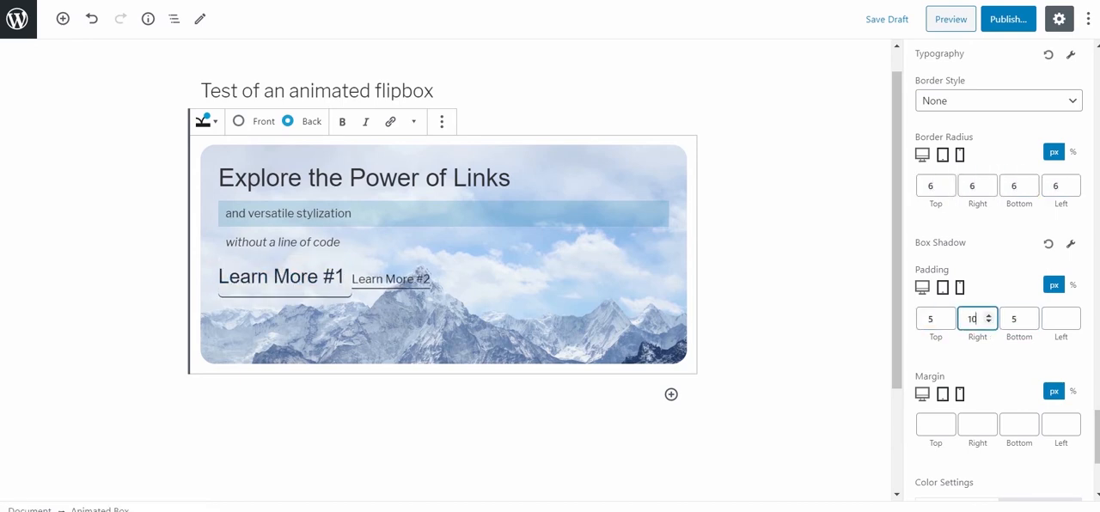
{"action": "left_click", "coordinate": [1057, 319]}
{"action": "type", "text": "10"}
Flip the box to its front side and back again to check both designs.
{"action": "scroll", "coordinate": [997, 275], "scroll_direction": "down", "scroll_amount": 3}
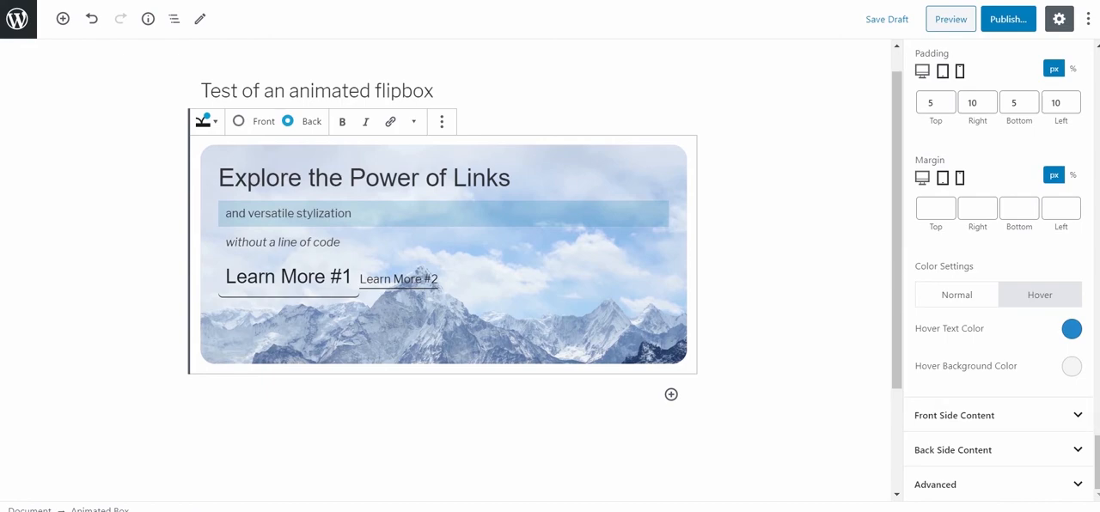
{"action": "left_click", "coordinate": [239, 121]}
{"action": "left_click", "coordinate": [288, 122]}
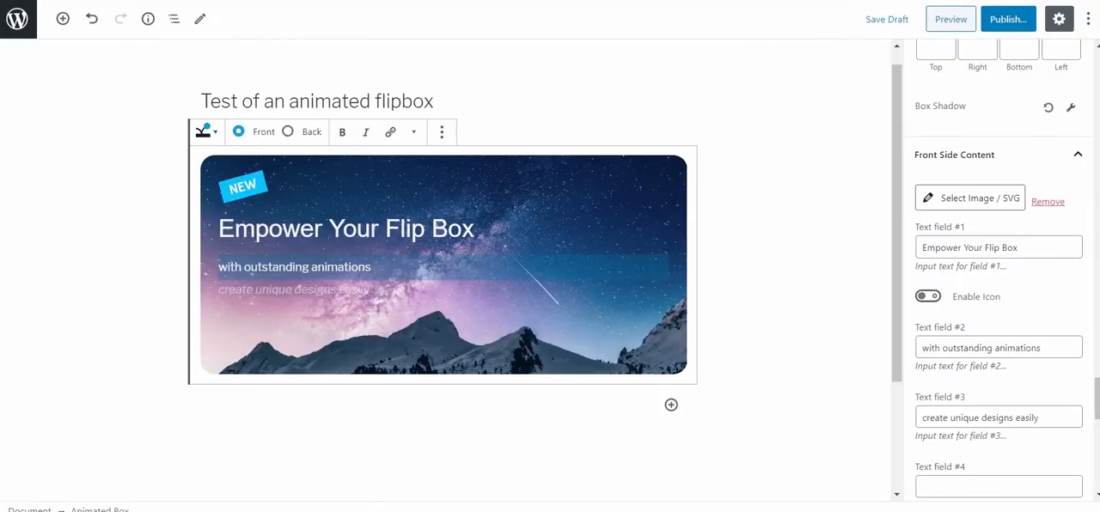
Try the front side's icon option for text field #1 and "test text" in text field #4, and revert both.
{"action": "left_click", "coordinate": [929, 297]}
{"action": "left_click", "coordinate": [928, 297]}
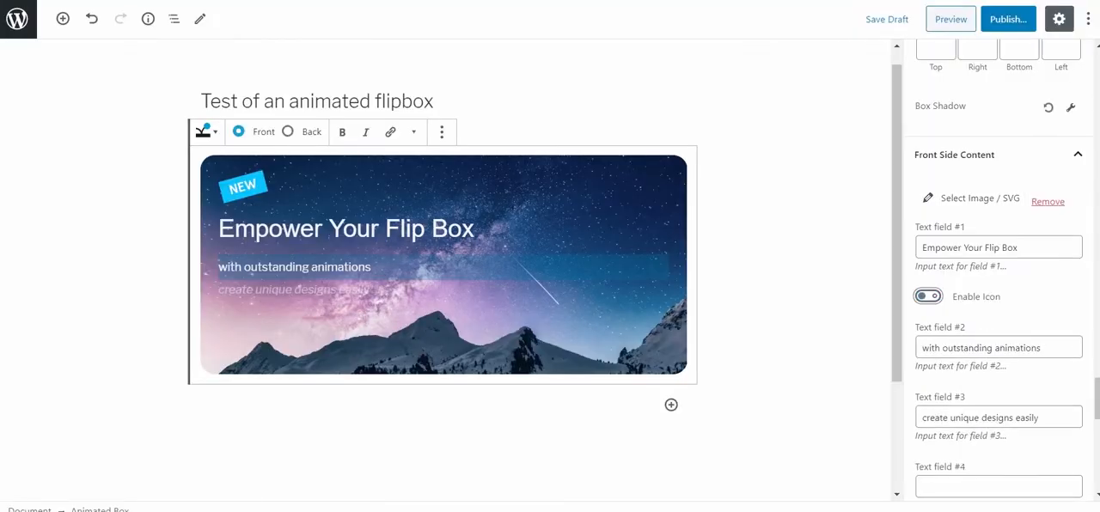
{"action": "scroll", "coordinate": [999, 270], "scroll_direction": "down", "scroll_amount": 3}
{"action": "left_click", "coordinate": [999, 270]}
{"action": "type", "text": "test text"}
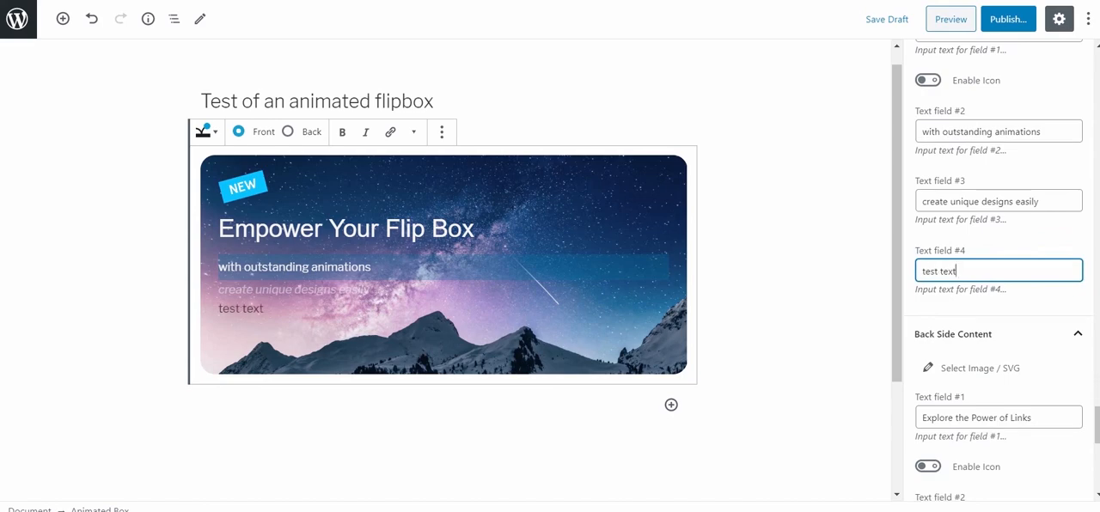
{"action": "key", "text": "ctrl+a"}
{"action": "key", "text": "BackSpace"}
Show the back side and clear the text and link of Button 2 in its content settings.
{"action": "scroll", "coordinate": [997, 266], "scroll_direction": "down", "scroll_amount": 3}
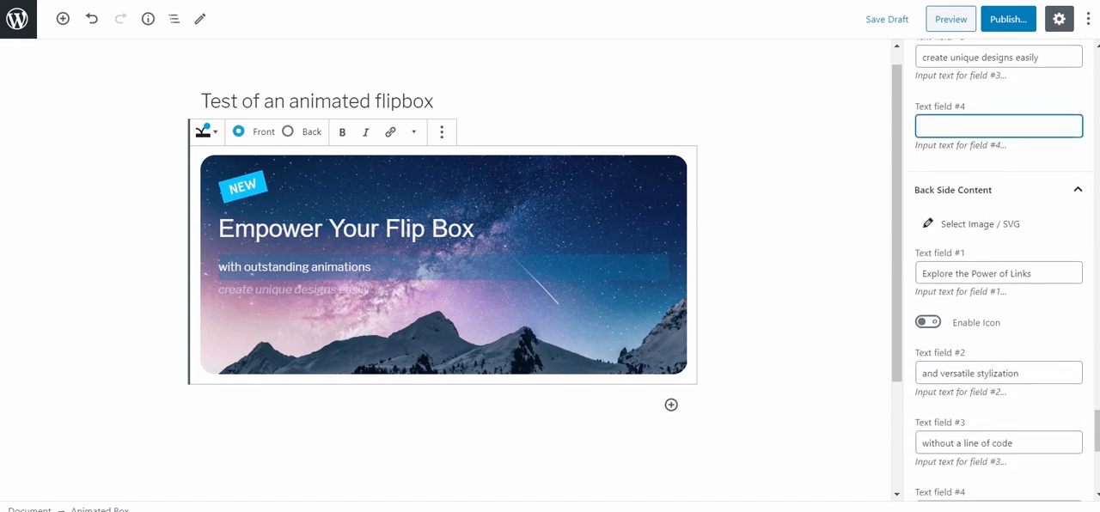
{"action": "left_click", "coordinate": [997, 163]}
{"action": "left_click", "coordinate": [288, 131]}
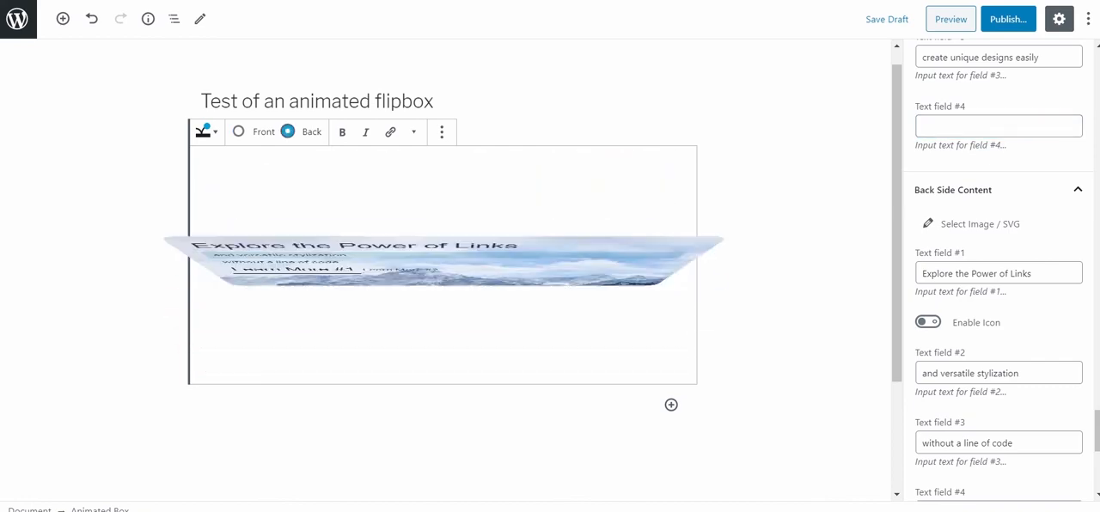
{"action": "scroll", "coordinate": [997, 266], "scroll_direction": "down", "scroll_amount": 7}
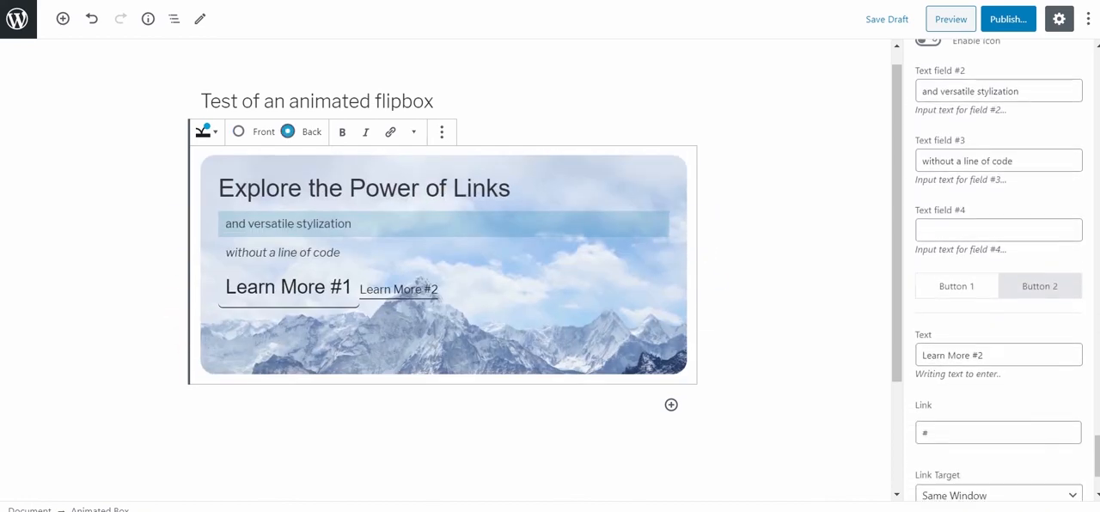
{"action": "left_click_drag", "start_coordinate": [984, 277], "coordinate": [916, 276]}
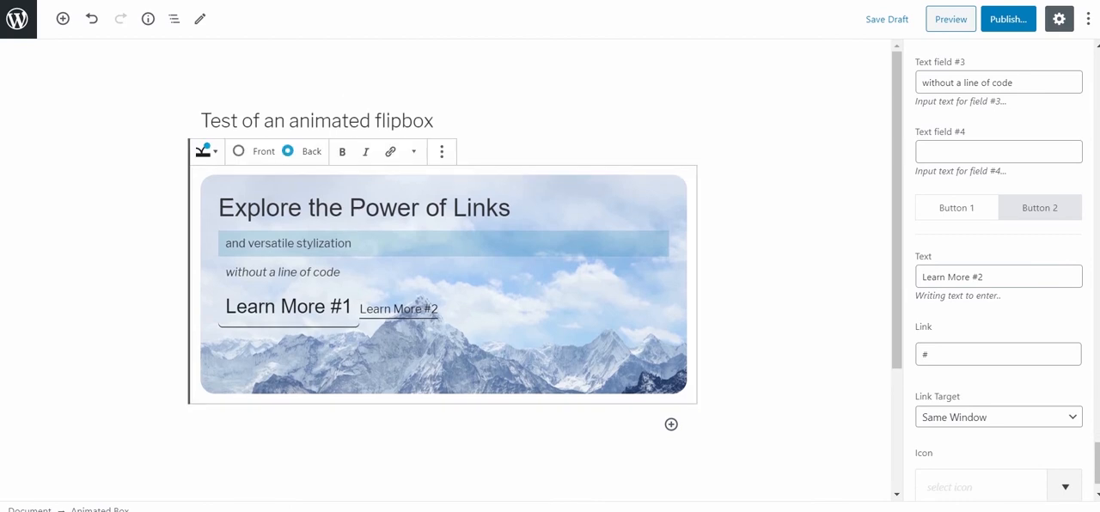
{"action": "left_click_drag", "start_coordinate": [984, 277], "coordinate": [919, 277]}
{"action": "key", "text": "BackSpace"}
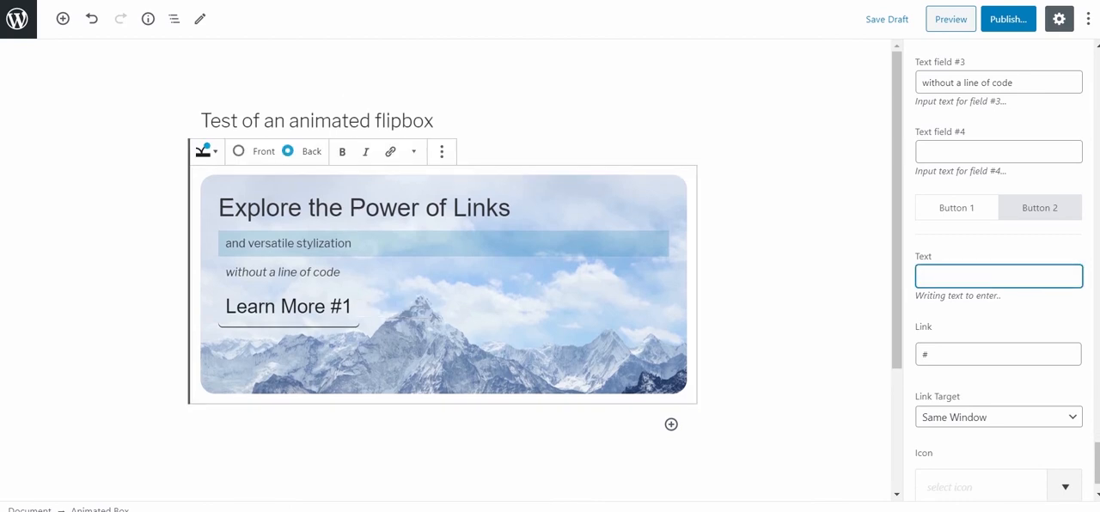
{"action": "key", "text": "Tab"}
{"action": "key", "text": "BackSpace"}
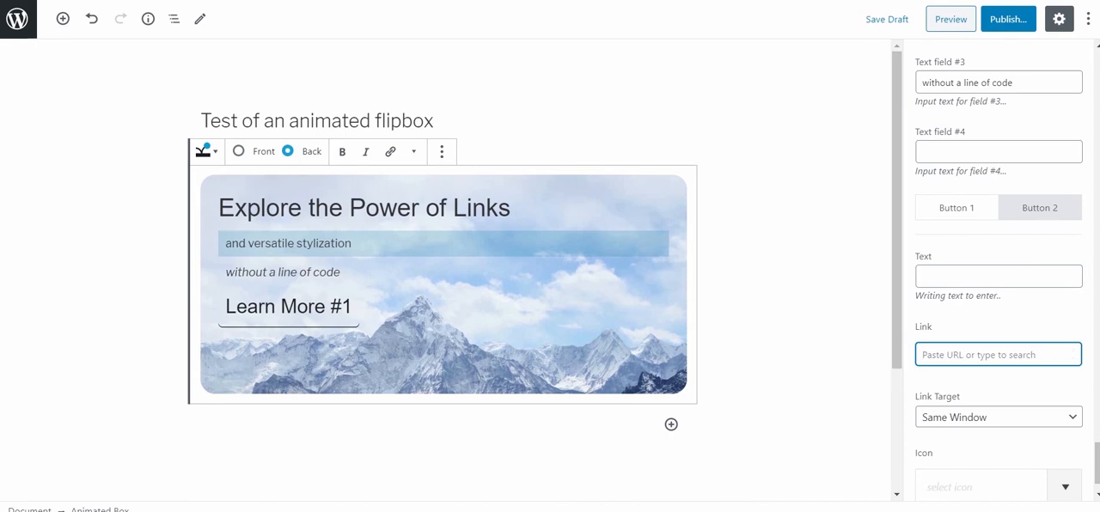
Shorten the back side's Button 1 text to "Learn More" and make its link open in a new window.
{"action": "left_click", "coordinate": [956, 207]}
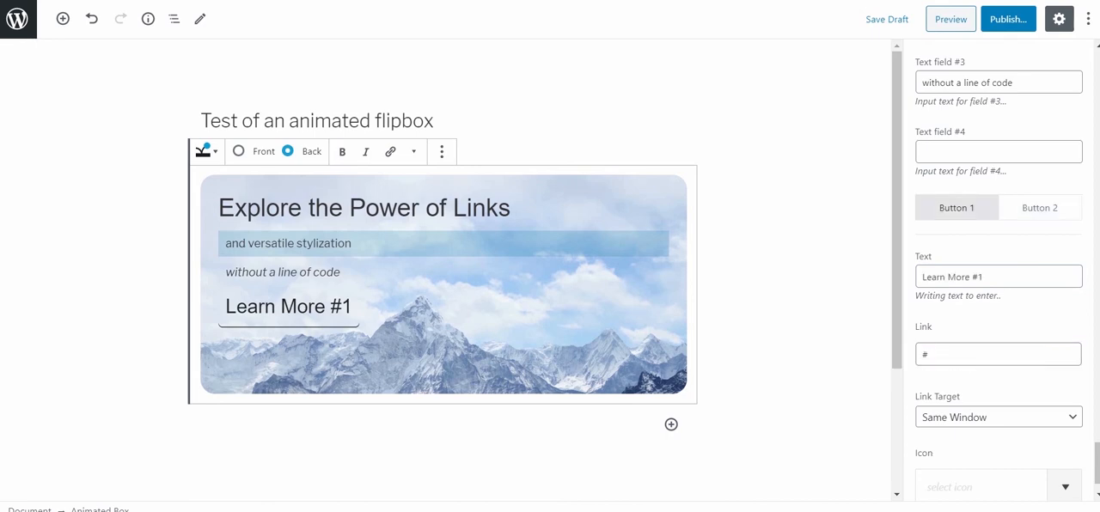
{"action": "left_click", "coordinate": [930, 354]}
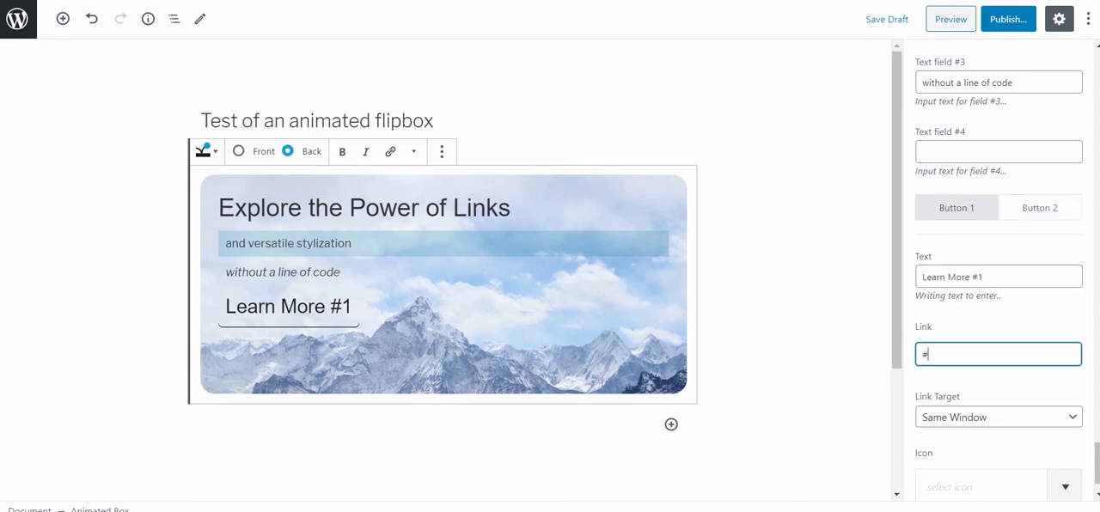
{"action": "left_click", "coordinate": [989, 277]}
{"action": "key", "text": "BackSpace"}
{"action": "key", "text": "BackSpace"}
{"action": "key", "text": "BackSpace"}
{"action": "left_click", "coordinate": [998, 417]}
{"action": "left_click", "coordinate": [954, 450]}
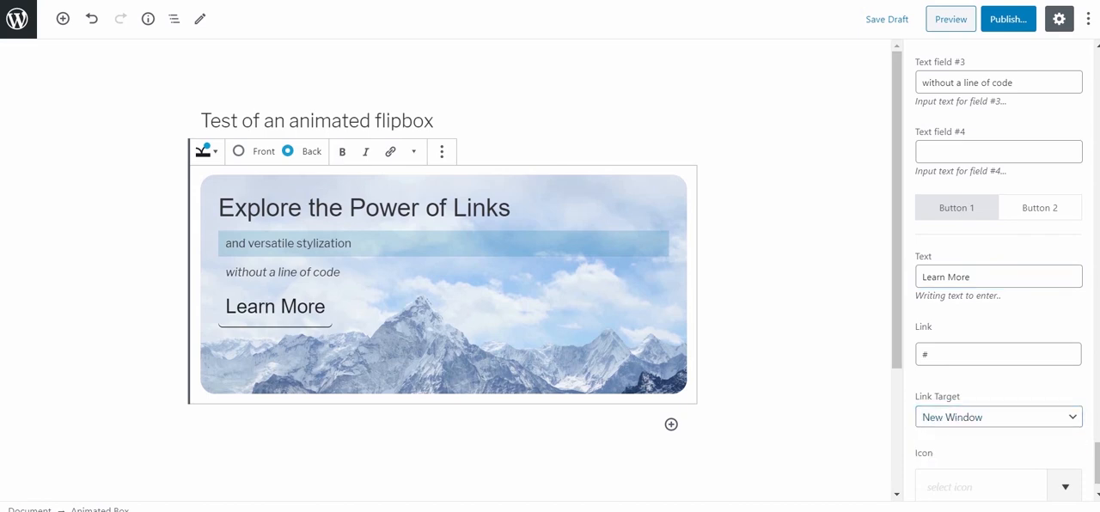
{"action": "scroll", "coordinate": [997, 258], "scroll_direction": "down", "scroll_amount": 1}
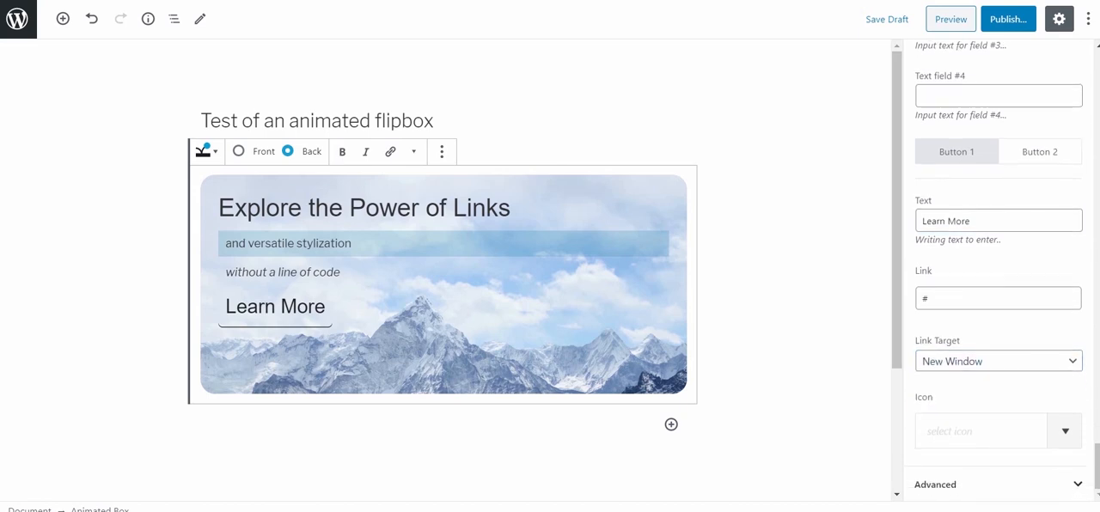
Give the back side's Button 1 a box shadow in dark purple #330d3d.
{"action": "scroll", "coordinate": [997, 266], "scroll_direction": "up", "scroll_amount": 5}
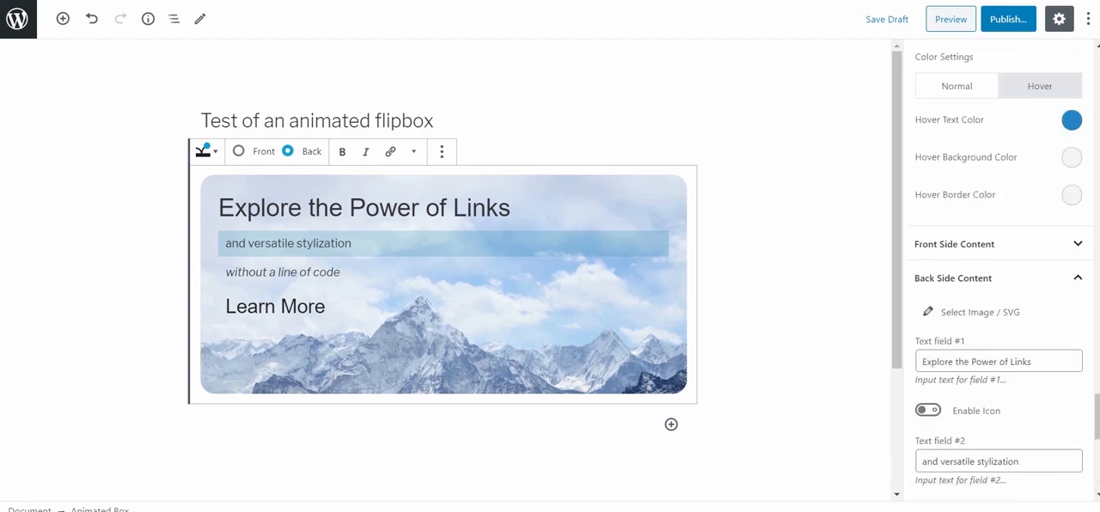
{"action": "scroll", "coordinate": [997, 266], "scroll_direction": "up", "scroll_amount": 5}
{"action": "left_click", "coordinate": [1070, 106]}
{"action": "left_click", "coordinate": [1063, 155]}
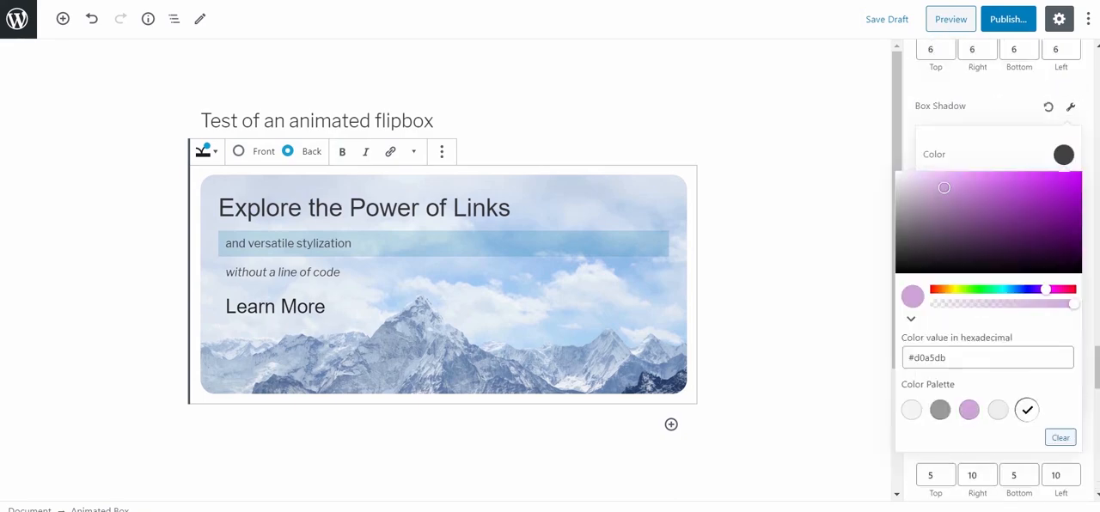
{"action": "left_click", "coordinate": [1041, 249]}
Adjust the offset, blur and spread of Button 1's box shadow so it surrounds the button softly.
{"action": "left_click_drag", "start_coordinate": [975, 208], "coordinate": [935, 208]}
{"action": "left_click_drag", "start_coordinate": [980, 252], "coordinate": [965, 252]}
{"action": "left_click_drag", "start_coordinate": [975, 341], "coordinate": [947, 340]}
{"action": "left_click_drag", "start_coordinate": [974, 296], "coordinate": [997, 297]}
{"action": "left_click_drag", "start_coordinate": [965, 252], "coordinate": [936, 251]}
{"action": "left_click_drag", "start_coordinate": [935, 208], "coordinate": [929, 208]}
{"action": "left_click_drag", "start_coordinate": [947, 340], "coordinate": [929, 340]}
{"action": "left_click_drag", "start_coordinate": [997, 296], "coordinate": [958, 297]}
{"action": "left_click_drag", "start_coordinate": [936, 252], "coordinate": [929, 251]}
Try a semi-transparent dark purple for Button 1's box shadow and switch its color to the first light gray palette swatch.
{"action": "left_click", "coordinate": [1064, 155]}
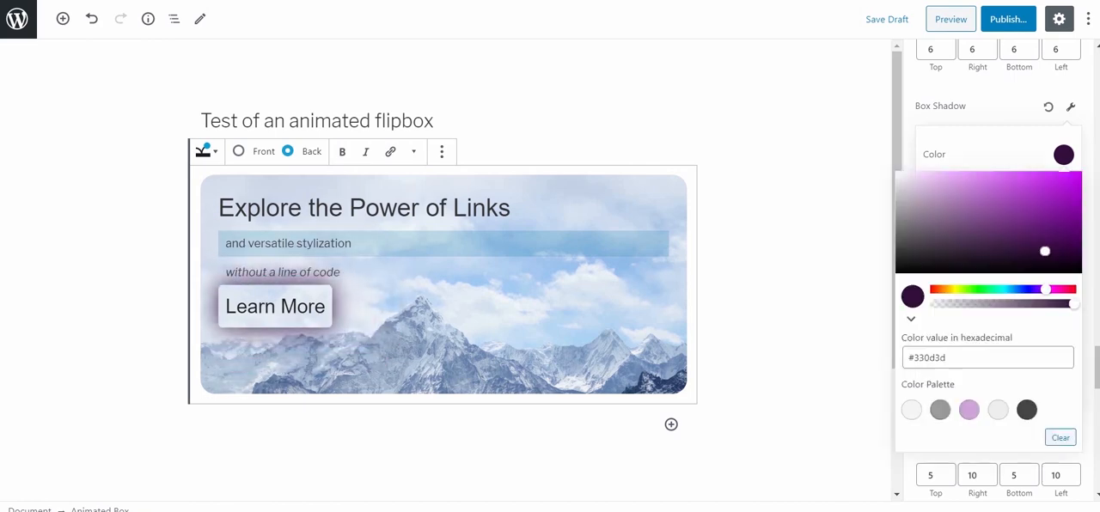
{"action": "left_click_drag", "start_coordinate": [1071, 304], "coordinate": [1014, 305]}
{"action": "left_click", "coordinate": [1064, 154]}
{"action": "left_click", "coordinate": [1064, 155]}
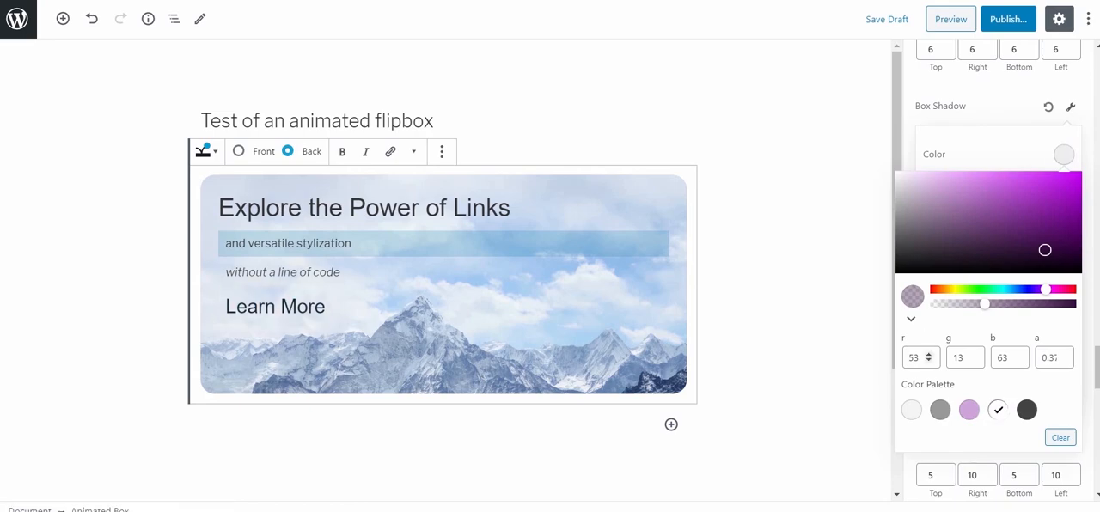
{"action": "left_click", "coordinate": [911, 410]}
{"action": "left_click", "coordinate": [1070, 107]}
Examine the border style options in the block's advanced settings and leave the border style at None.
{"action": "scroll", "coordinate": [998, 344], "scroll_direction": "down", "scroll_amount": 14}
{"action": "left_click", "coordinate": [997, 484]}
{"action": "scroll", "coordinate": [998, 343], "scroll_direction": "down", "scroll_amount": 7}
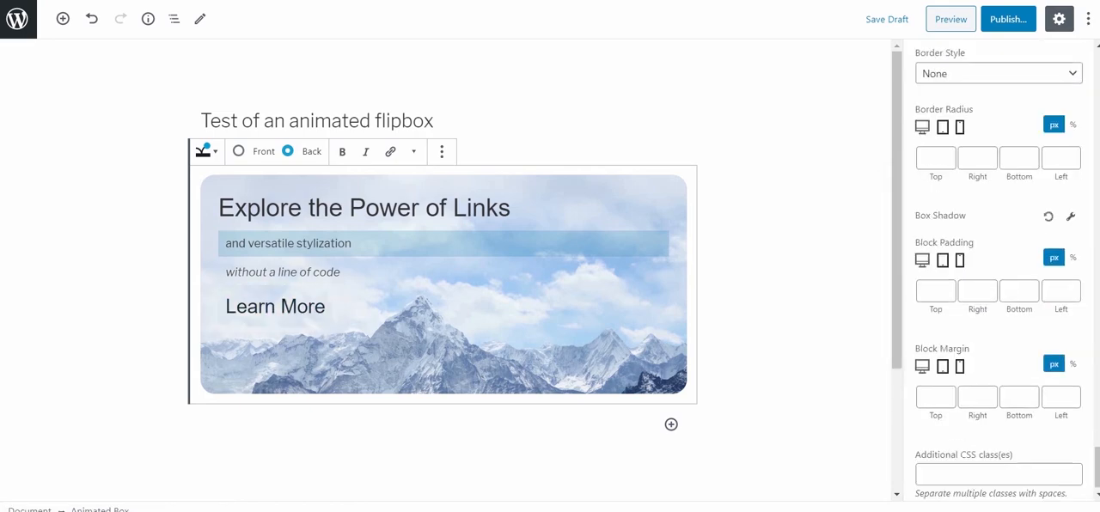
{"action": "scroll", "coordinate": [997, 344], "scroll_direction": "up", "scroll_amount": 2}
{"action": "left_click", "coordinate": [998, 217]}
{"action": "left_click", "coordinate": [934, 250]}
{"action": "left_click", "coordinate": [998, 217]}
{"action": "left_click", "coordinate": [935, 235]}
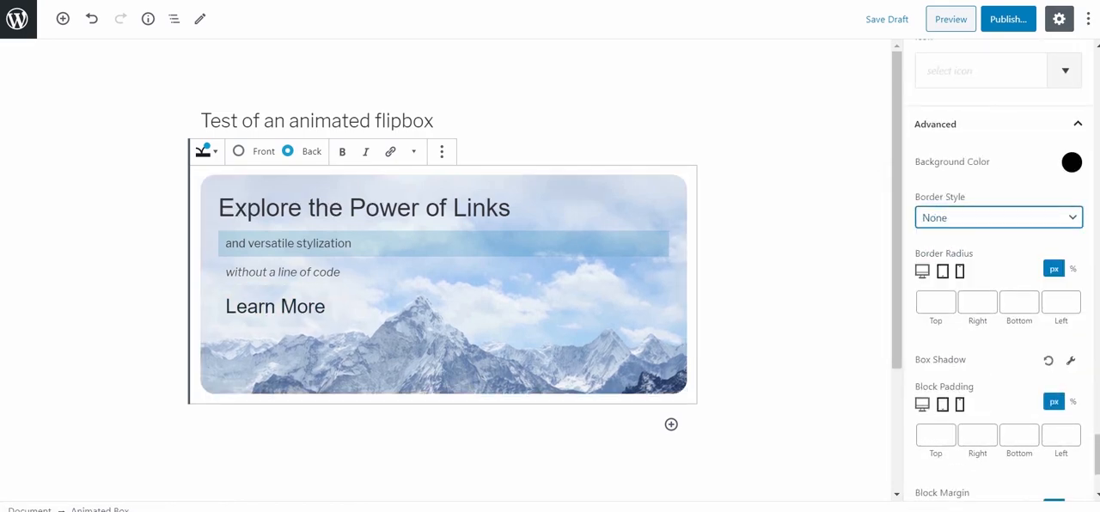
Try the light purple palette color as the whole block's background in the advanced settings.
{"action": "left_click", "coordinate": [1072, 161]}
{"action": "left_click", "coordinate": [977, 417]}
{"action": "left_click", "coordinate": [1072, 161]}
{"action": "left_click", "coordinate": [935, 304]}
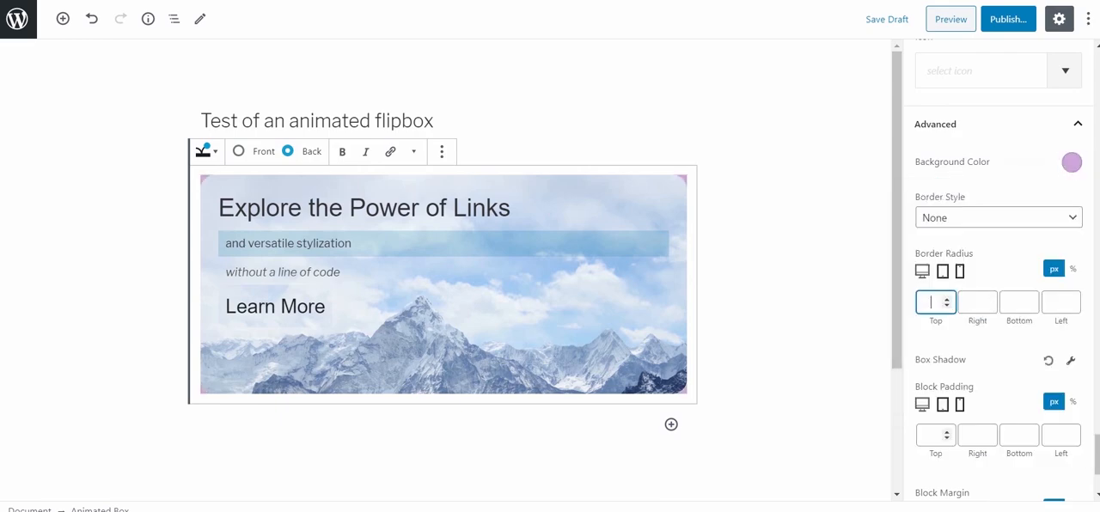
Set the block padding to 20 px on all four sides.
{"action": "scroll", "coordinate": [936, 435], "scroll_direction": "down", "scroll_amount": 2}
{"action": "left_click", "coordinate": [935, 291]}
{"action": "type", "text": "20"}
{"action": "left_click", "coordinate": [977, 291]}
{"action": "type", "text": "20"}
{"action": "left_click", "coordinate": [1019, 292]}
Reset the block padding to 0 px on all four sides.
{"action": "type", "text": "20"}
{"action": "left_click", "coordinate": [1060, 291]}
{"action": "type", "text": "20"}
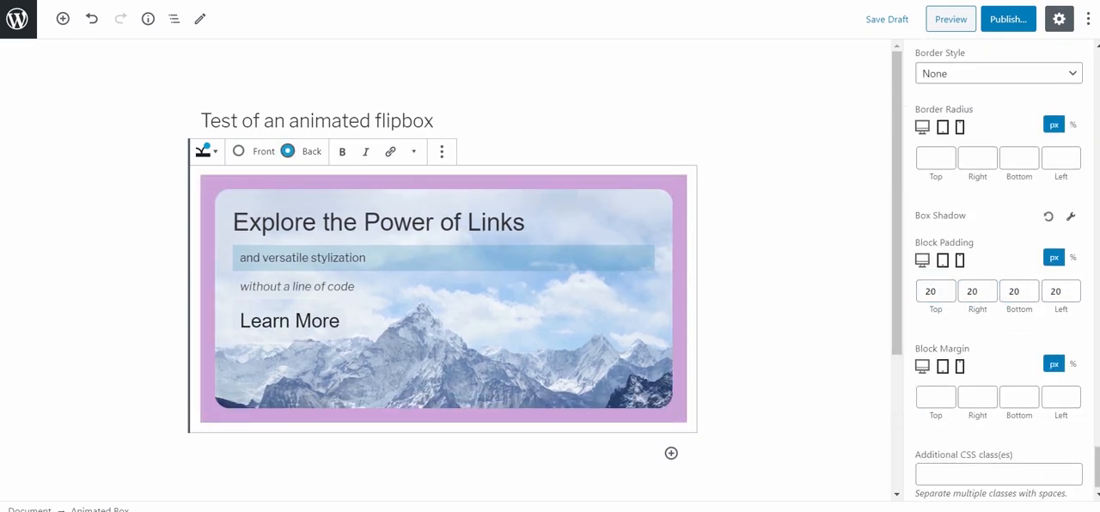
{"action": "double_click", "coordinate": [930, 291]}
Try a block margin of 20 px in the advanced settings.
{"action": "type", "text": "20"}
{"action": "double_click", "coordinate": [972, 291]}
{"action": "type", "text": "0"}
{"action": "double_click", "coordinate": [930, 291]}
{"action": "type", "text": "0"}
{"action": "double_click", "coordinate": [1015, 292]}
{"action": "type", "text": "0"}
{"action": "double_click", "coordinate": [1056, 292]}
{"action": "type", "text": "0"}
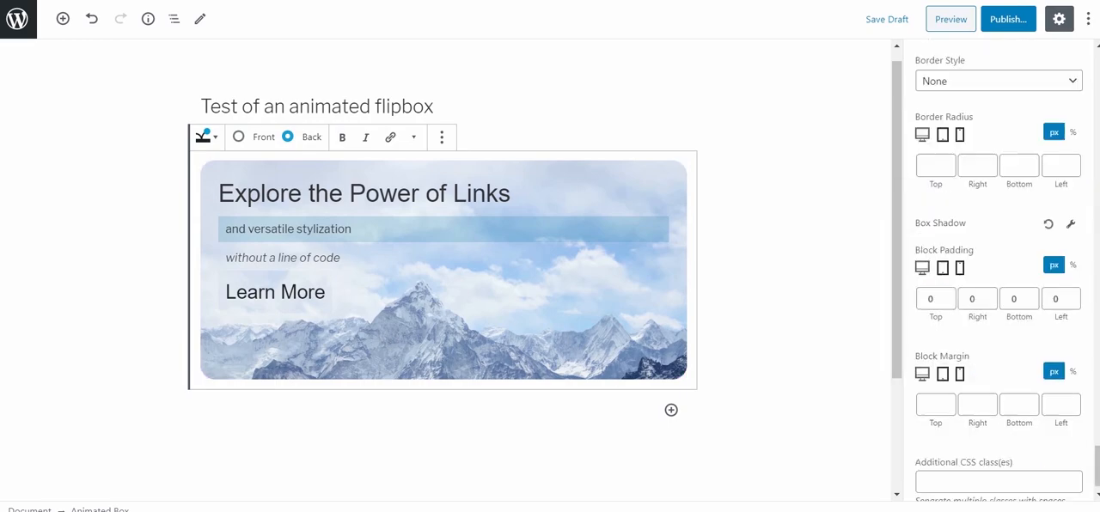
{"action": "left_click", "coordinate": [932, 378]}
{"action": "type", "text": "20"}
{"action": "left_click", "coordinate": [998, 455]}
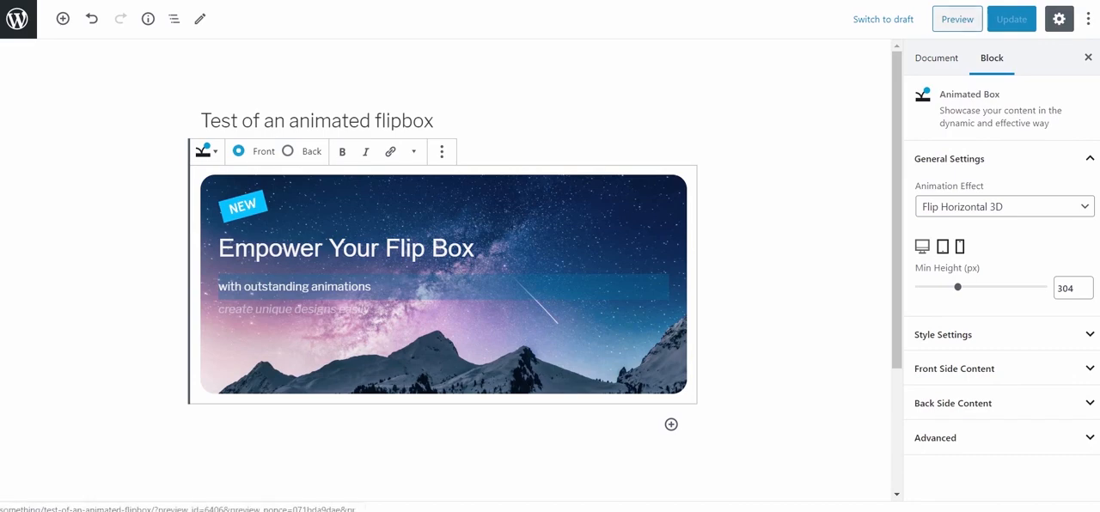
Preview the page and flip the animated box to check its back side.
{"action": "left_click", "coordinate": [957, 19]}
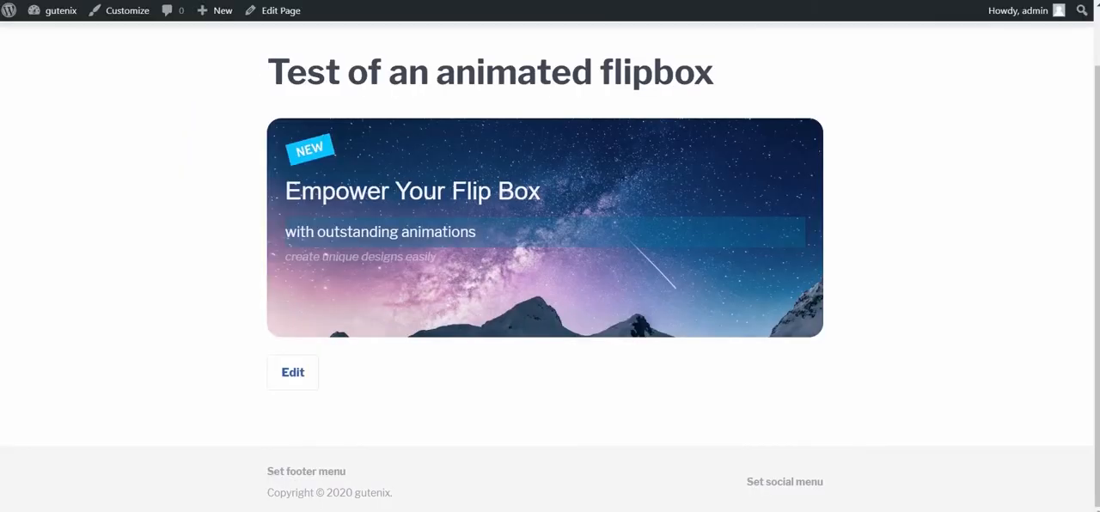
{"action": "mouse_move", "coordinate": [545, 228]}
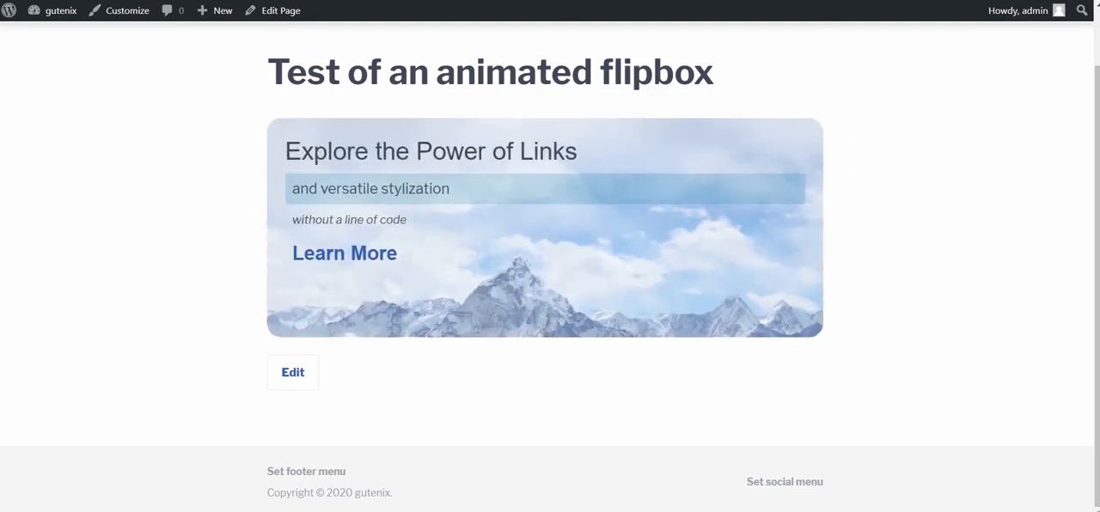